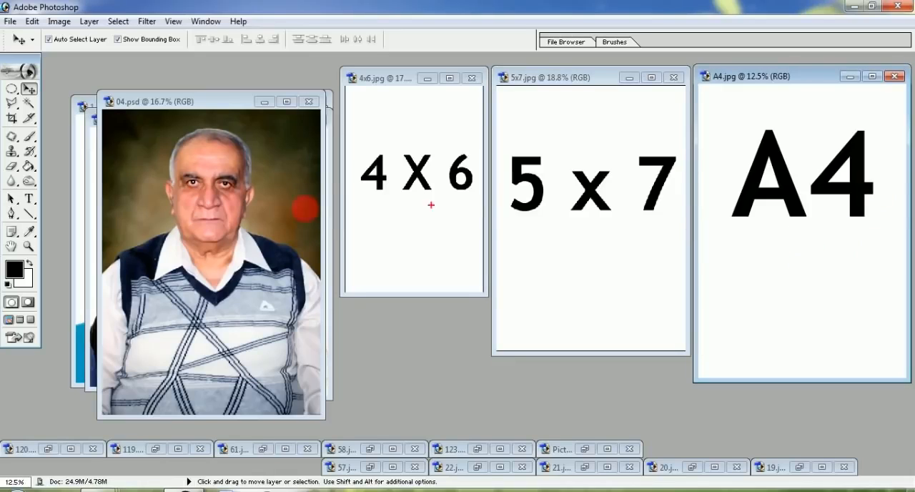
pyautogui.moveTo(389, 120); pyautogui.dragTo(446, 204)
pyautogui.moveTo(444, 113); pyautogui.dragTo(394, 230)
pyautogui.moveTo(580, 134); pyautogui.dragTo(647, 318)
pyautogui.moveTo(633, 143); pyautogui.dragTo(602, 283)
pyautogui.moveTo(753, 157); pyautogui.dragTo(812, 258)
pyautogui.moveTo(806, 148); pyautogui.dragTo(768, 264)
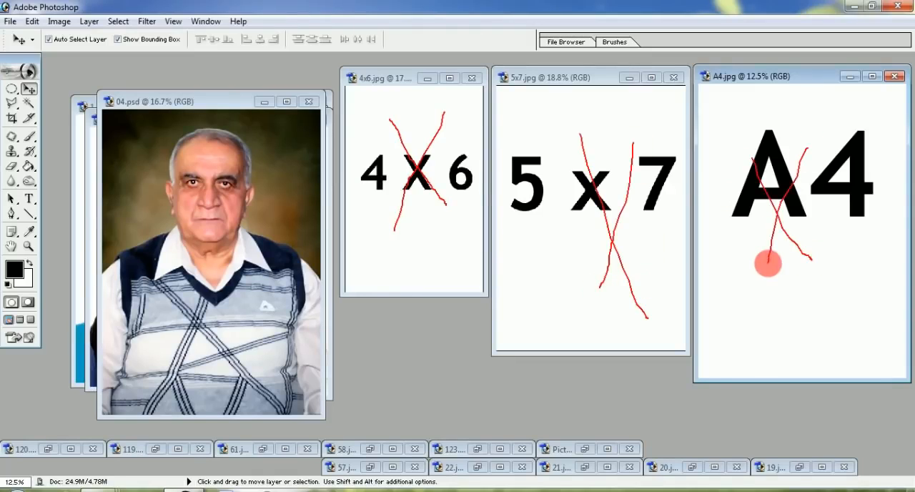
pyautogui.moveTo(357, 131)
pyautogui.mouseDown()
pyautogui.moveTo(413, 120)
pyautogui.moveTo(881, 134)
pyautogui.moveTo(789, 249)
pyautogui.moveTo(400, 260)
pyautogui.moveTo(353, 191)
pyautogui.moveTo(430, 112)
pyautogui.moveTo(844, 270)
pyautogui.mouseUp()
pyautogui.moveTo(798, 106); pyautogui.dragTo(444, 321)
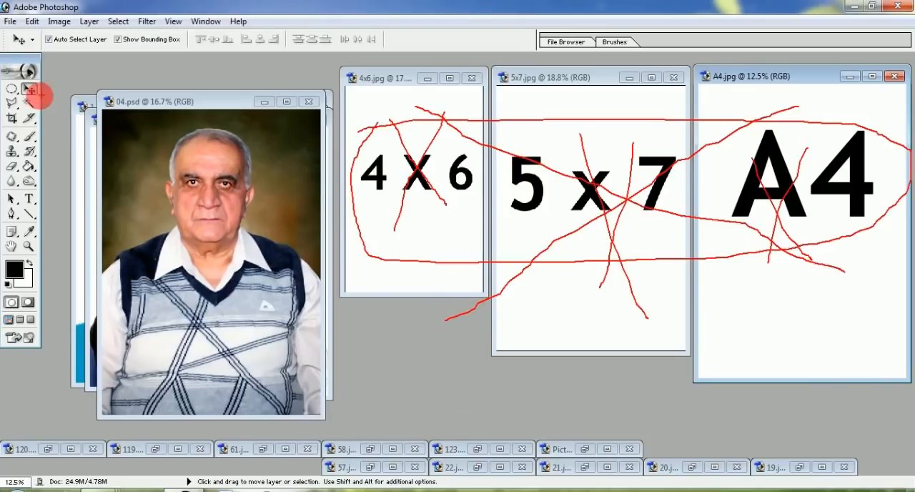
pyautogui.press('Escape')
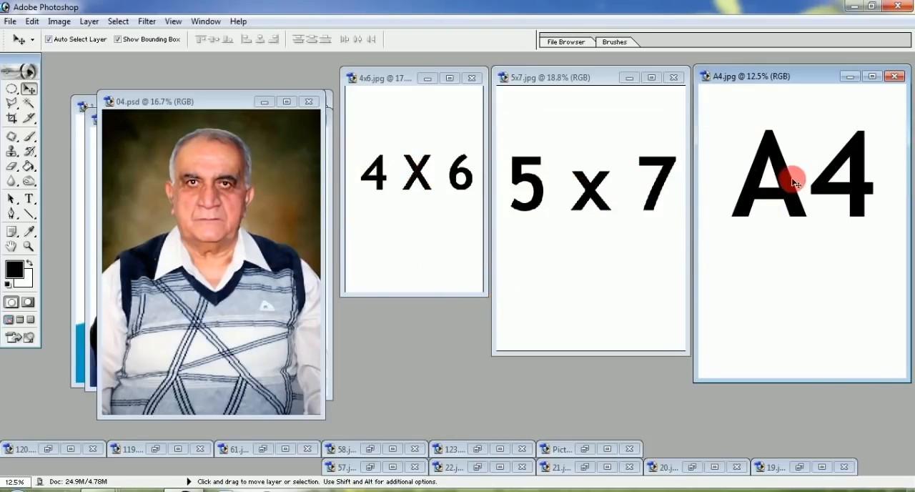
# Step: Close the A4.jpg, 5x7.jpg and 4x6.jpg documents
pyautogui.click(893, 76)
pyautogui.click(674, 77)
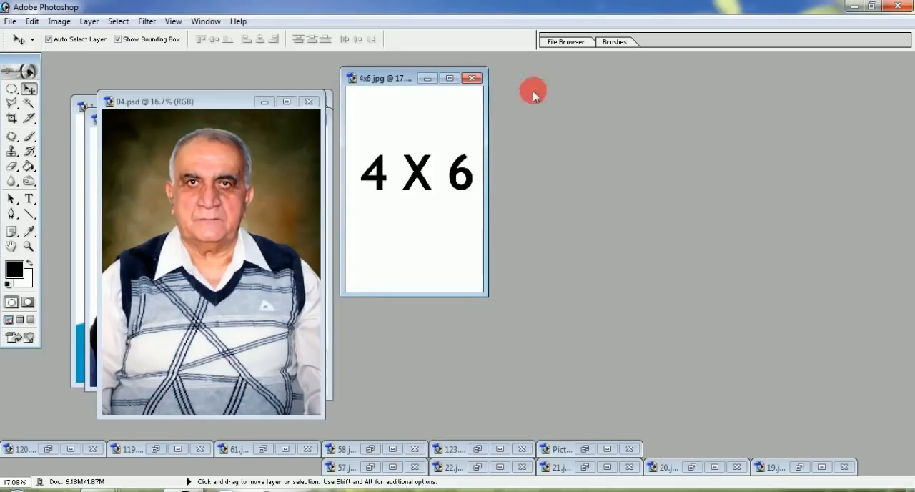
pyautogui.click(471, 78)
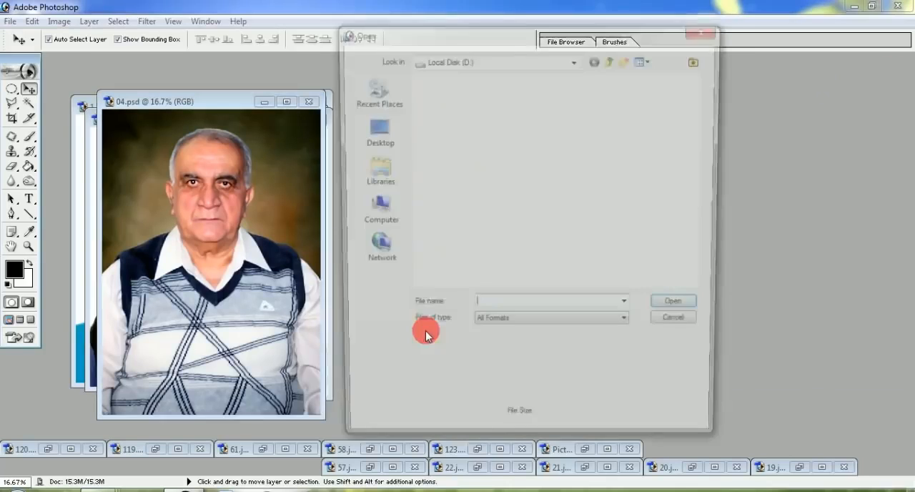
# Step: Open 4x6.jpg again and arrange its window and 04.psd so that the 05.jpg photo is uncovered
pyautogui.doubleClick(427, 331)
pyautogui.click(701, 288)
pyautogui.doubleClick(427, 182)
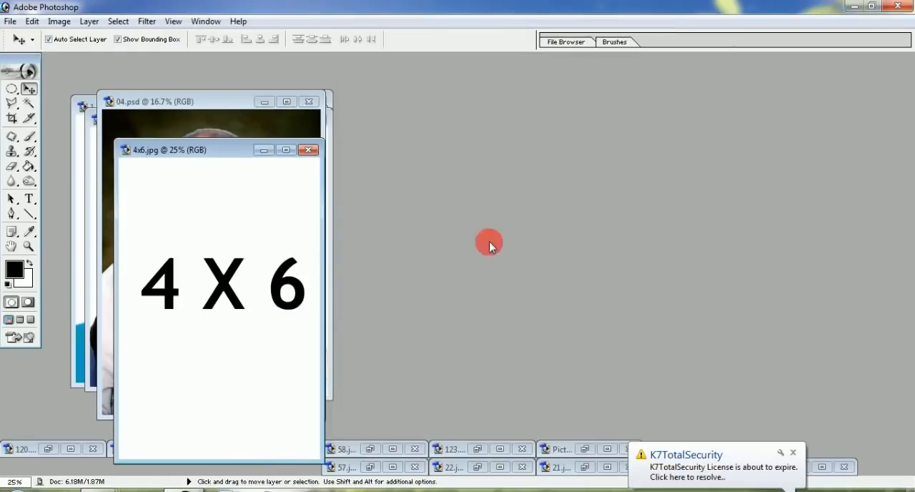
pyautogui.moveTo(198, 148); pyautogui.dragTo(765, 87)
pyautogui.moveTo(215, 98); pyautogui.dragTo(443, 67)
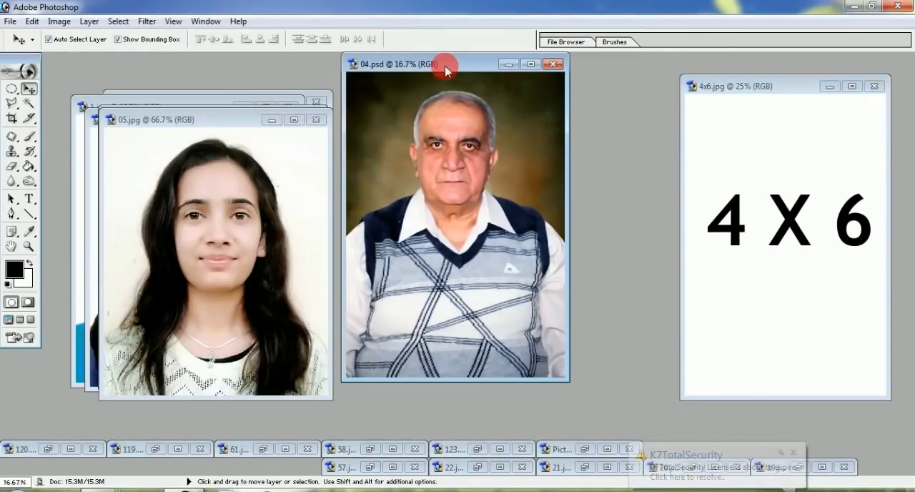
# Step: Copy the borderless 05.jpg photo onto the 4x6.jpg sheet, position it near the sheet's upper-left corner, and set the sheet's window aside
pyautogui.moveTo(198, 117); pyautogui.dragTo(220, 95)
pyautogui.moveTo(228, 205); pyautogui.dragTo(742, 144)
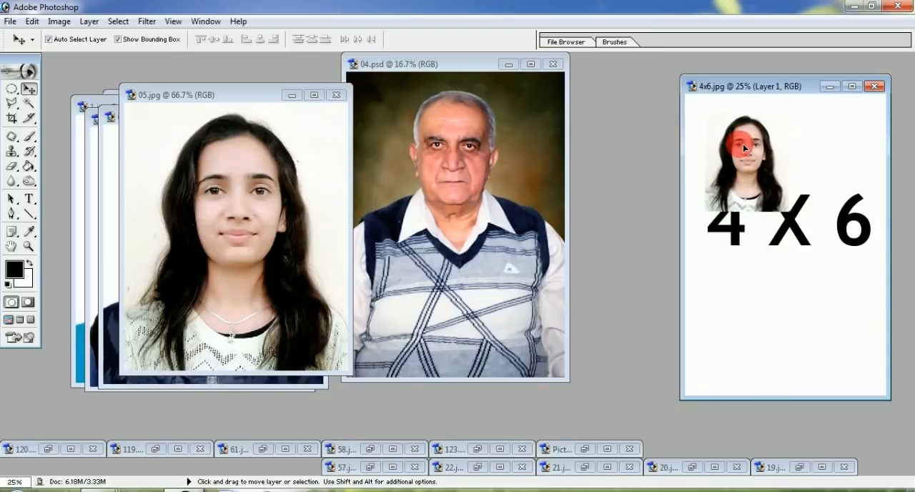
pyautogui.moveTo(776, 86); pyautogui.dragTo(450, 91)
pyautogui.doubleClick(449, 91)
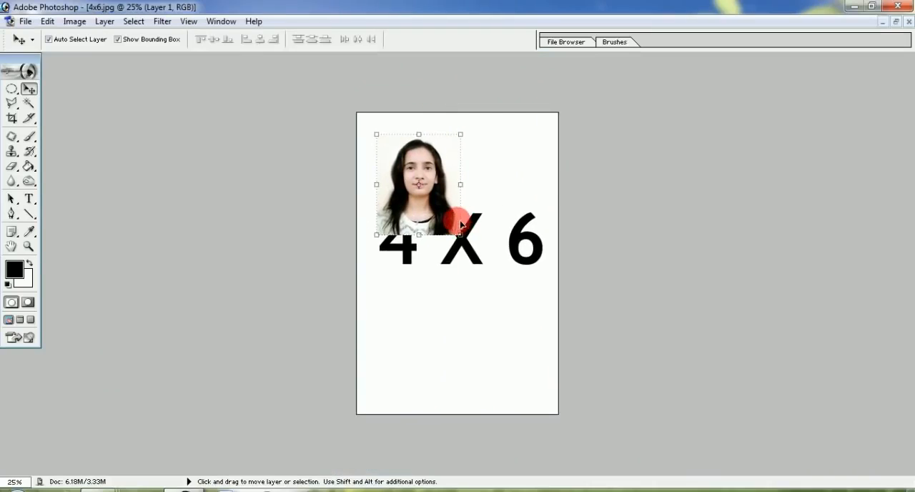
pyautogui.moveTo(410, 154); pyautogui.dragTo(431, 167)
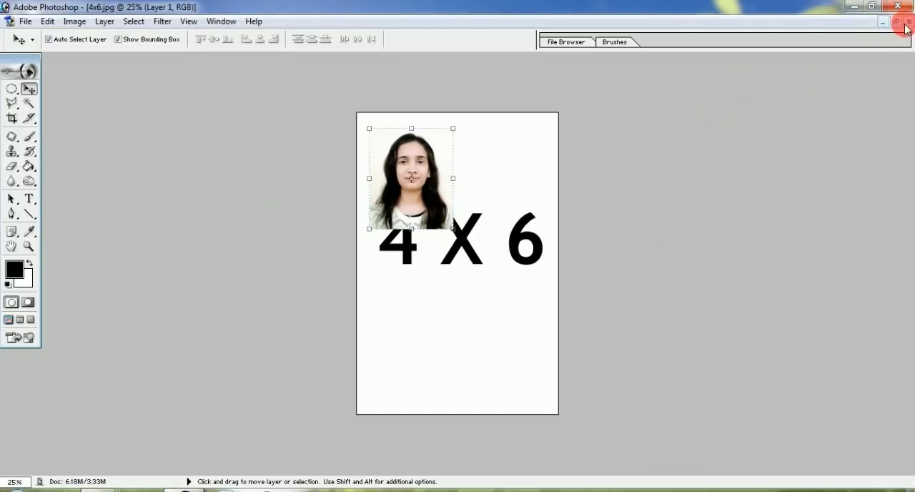
pyautogui.click(896, 22)
pyautogui.moveTo(531, 93); pyautogui.dragTo(755, 108)
# Step: Show 05.jpg maximized and fitted to the screen, select the whole image, and open the Stroke settings
pyautogui.moveTo(204, 91); pyautogui.dragTo(251, 101)
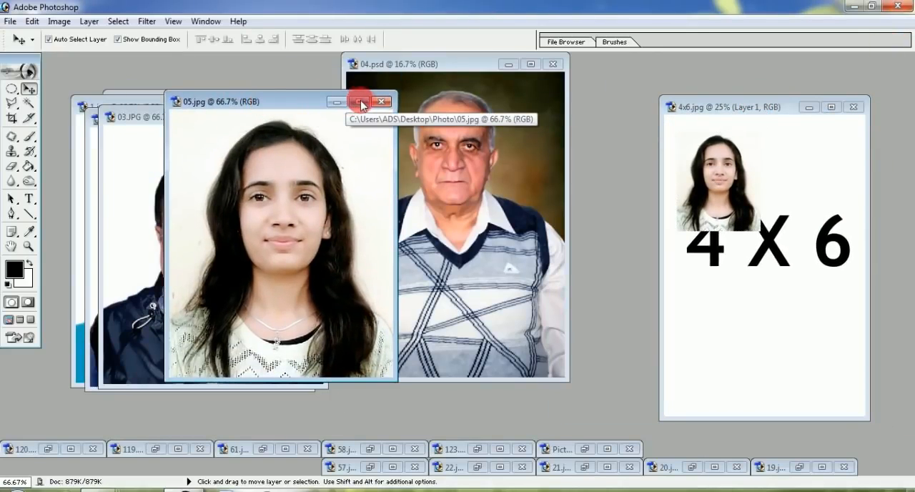
pyautogui.click(359, 104)
pyautogui.hotkey('ctrl', '0')
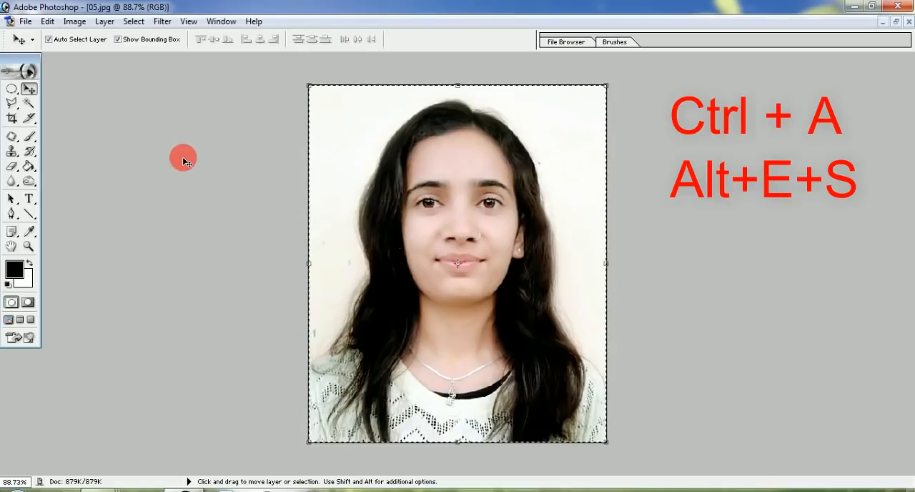
pyautogui.press('alt')
pyautogui.hotkey('alt', 'e')
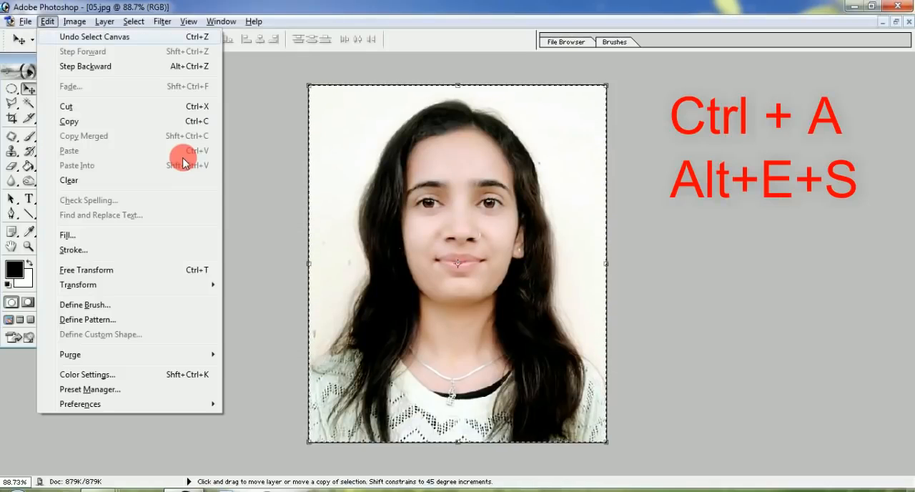
pyautogui.press('s')
pyautogui.moveTo(129, 113); pyautogui.dragTo(151, 109)
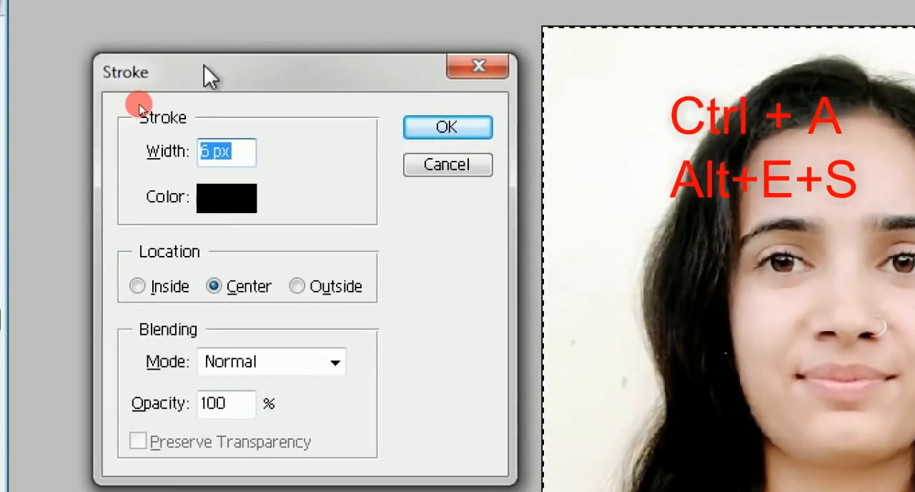
# Step: Try blue shades for the stroke colour and settle on near-black 000003
pyautogui.click(229, 200)
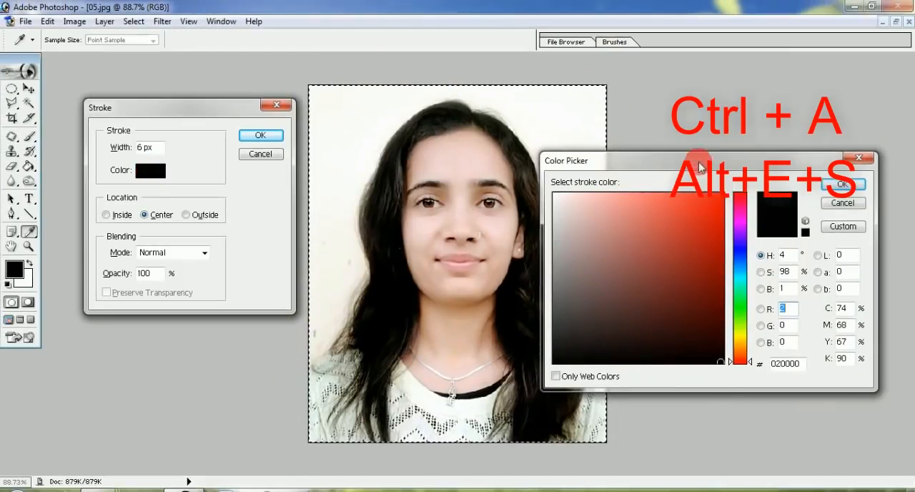
pyautogui.moveTo(701, 166); pyautogui.dragTo(460, 135)
pyautogui.click(481, 166)
pyautogui.click(478, 253)
pyautogui.click(499, 270)
pyautogui.click(500, 221)
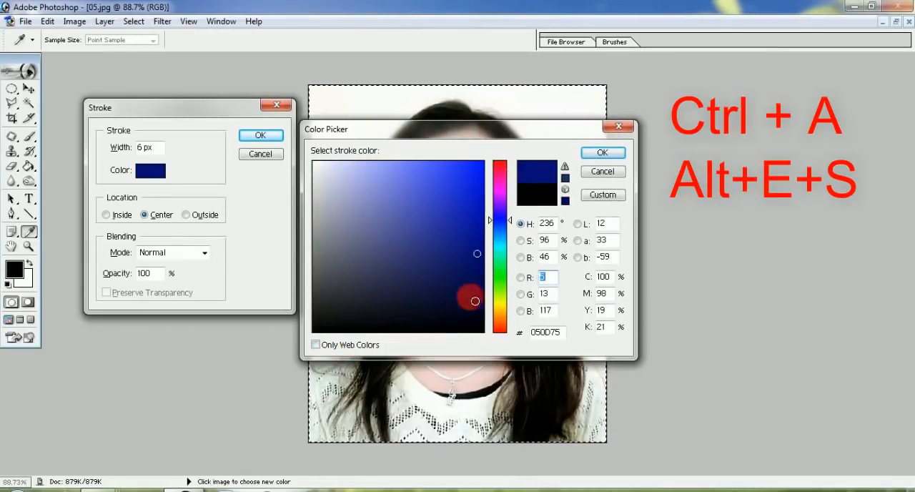
pyautogui.click(477, 329)
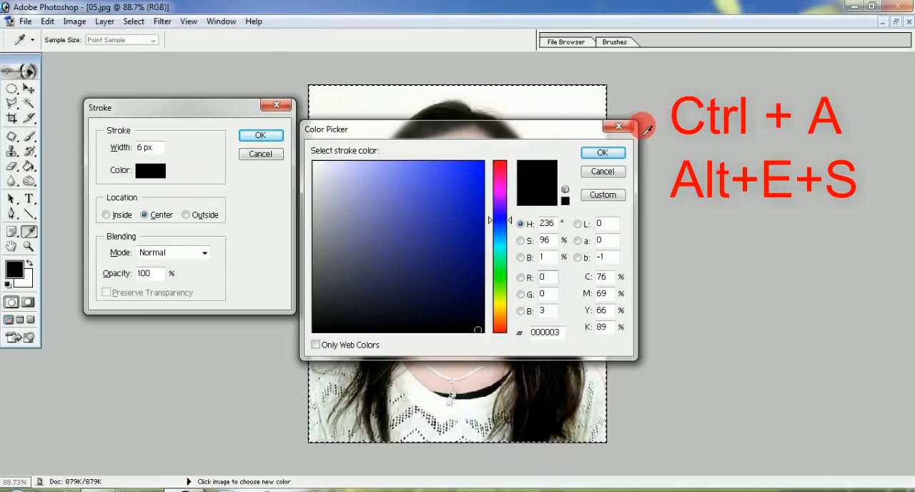
pyautogui.click(603, 154)
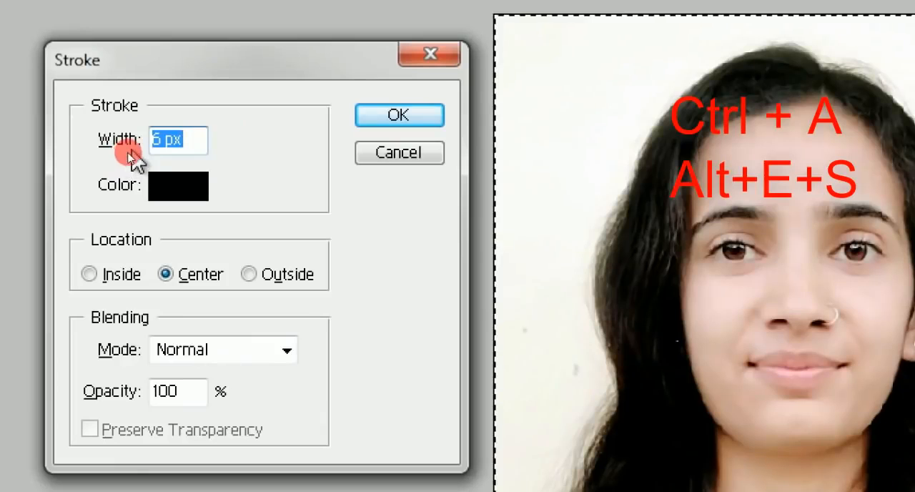
# Step: Set the stroke width to 8 px, apply the border around the 05.jpg photo, and deselect it
pyautogui.click(157, 147)
pyautogui.moveTo(136, 147); pyautogui.dragTo(58, 150)
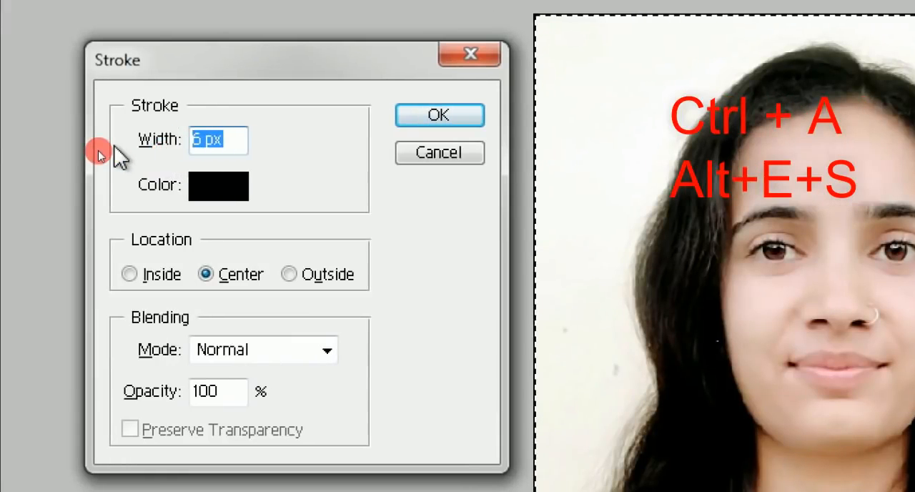
pyautogui.write('8')
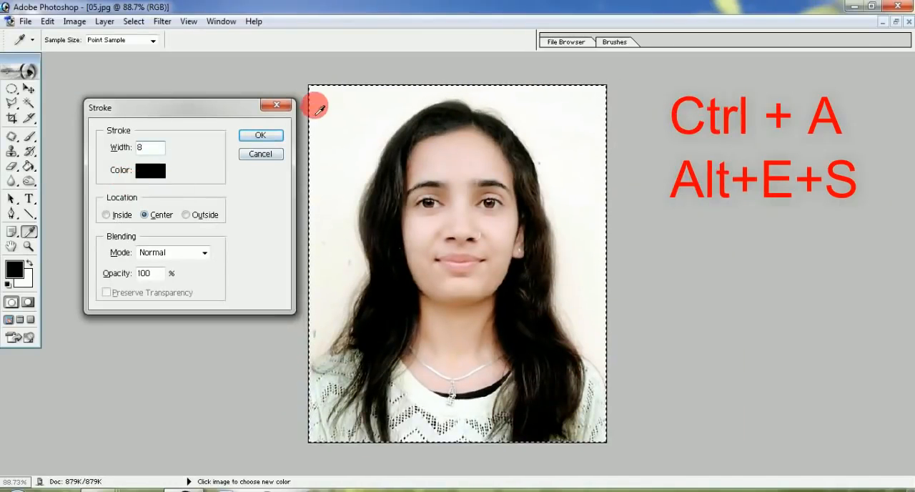
pyautogui.click(262, 136)
pyautogui.press('v')
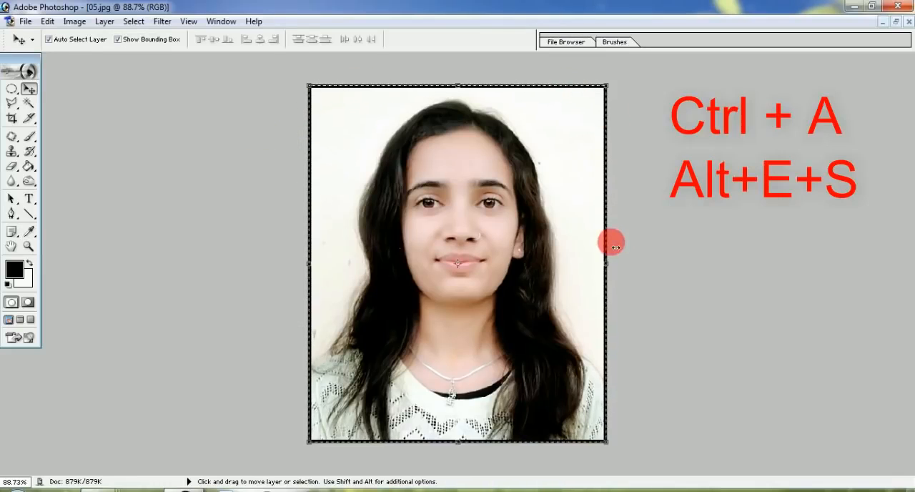
pyautogui.hotkey('ctrl', 'd')
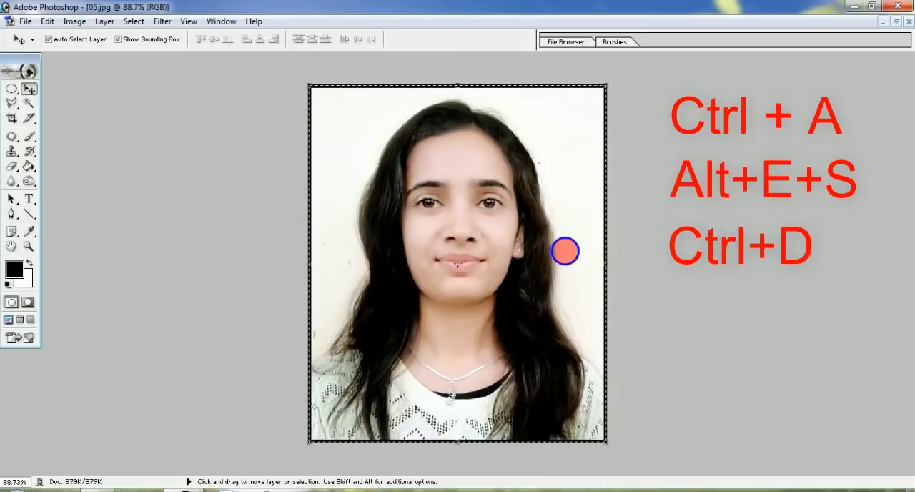
pyautogui.hotkey('ctrl', 'd')
# Step: Copy the bordered 05.jpg photo onto the 4x6.jpg sheet and move both photos lower on the sheet to compare them
pyautogui.click(894, 23)
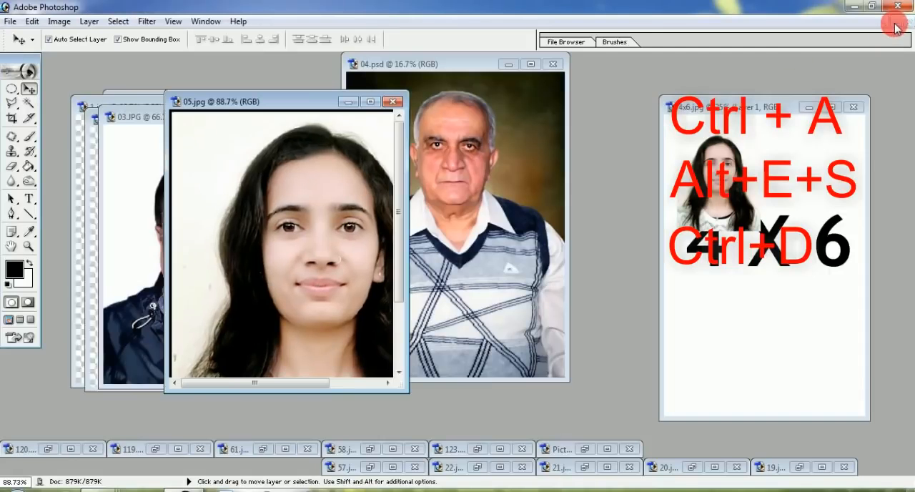
pyautogui.moveTo(252, 211); pyautogui.dragTo(799, 162)
pyautogui.click(831, 107)
pyautogui.moveTo(381, 170); pyautogui.dragTo(377, 249)
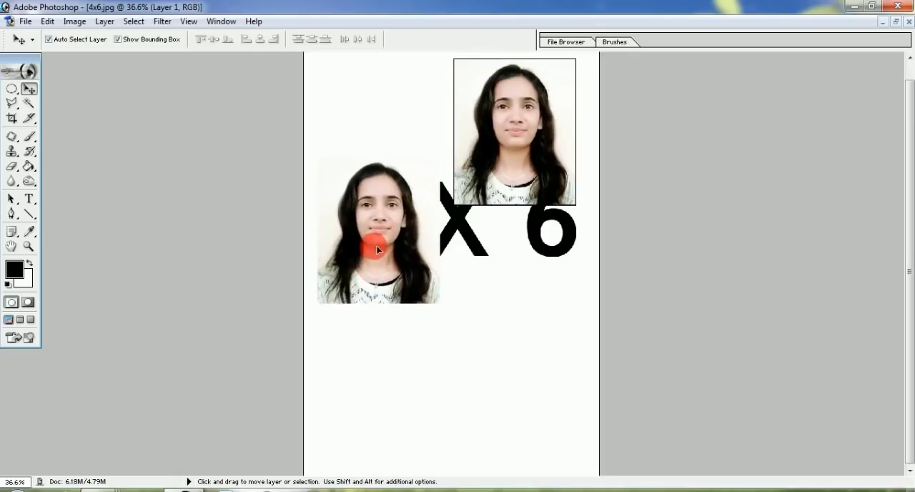
pyautogui.moveTo(521, 139); pyautogui.dragTo(520, 378)
pyautogui.click(382, 259)
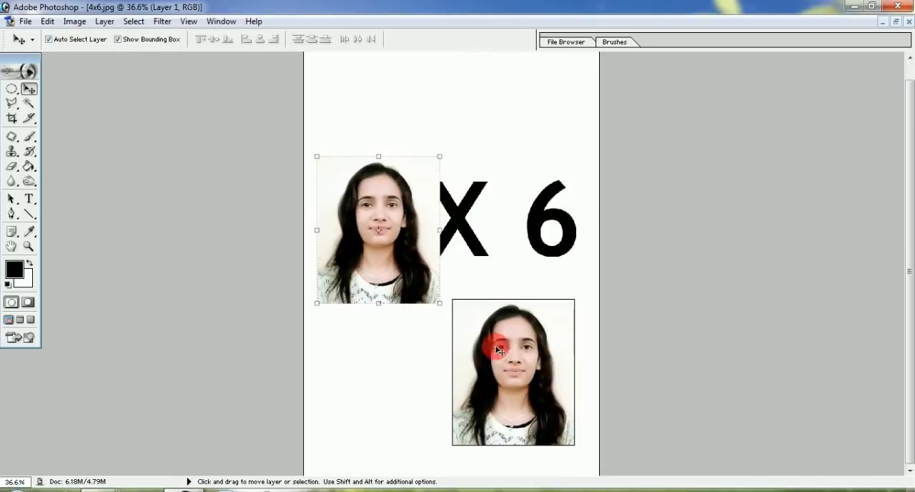
# Step: Close 4x6.jpg, restore 05.jpg to a floating window, and move it beside 04.psd
pyautogui.click(908, 21)
pyautogui.click(459, 196)
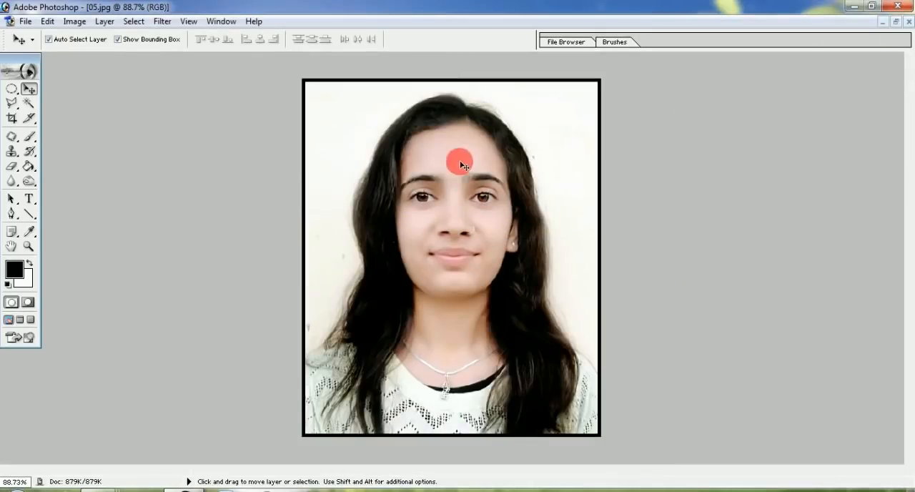
pyautogui.click(897, 23)
pyautogui.moveTo(296, 117); pyautogui.dragTo(707, 91)
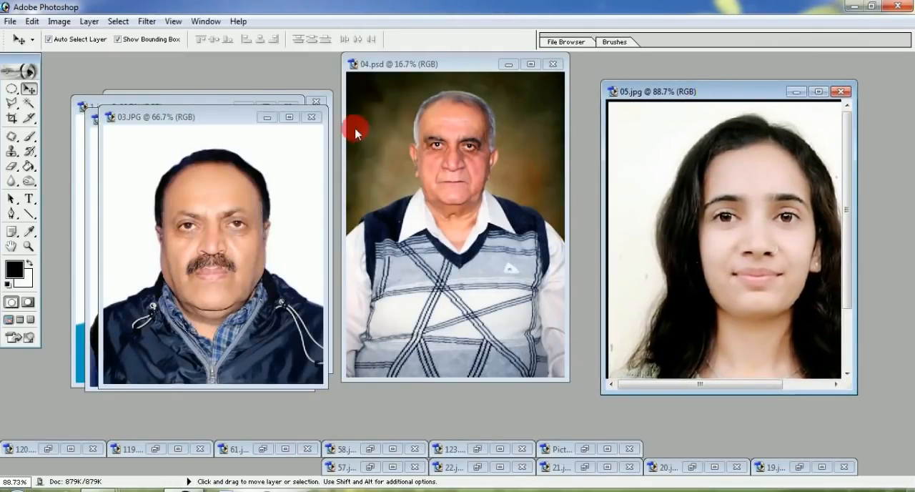
# Step: Show 03.JPG maximized and fitted to the screen, select the whole image, and open the Stroke settings
pyautogui.click(290, 117)
pyautogui.hotkey('ctrl', '0')
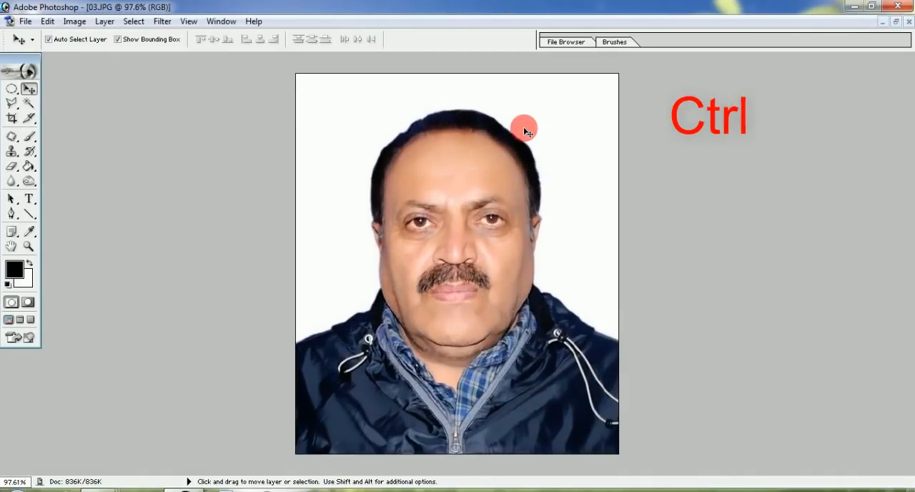
pyautogui.hotkey('ctrl', 'a')
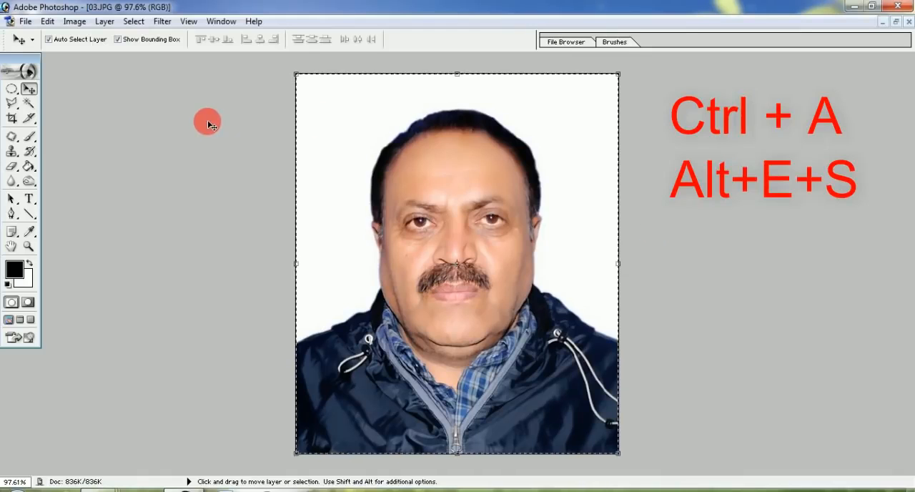
pyautogui.hotkey('alt', 'e')
pyautogui.press('s')
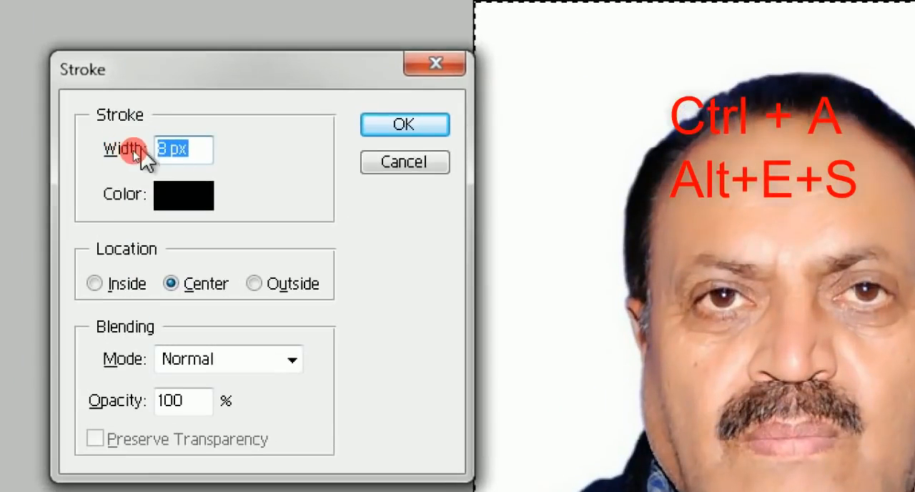
# Step: Apply an 8 px black centred stroke around the 03.JPG photo, deselect it, and restore its floating window
pyautogui.click(152, 146)
pyautogui.click(162, 146)
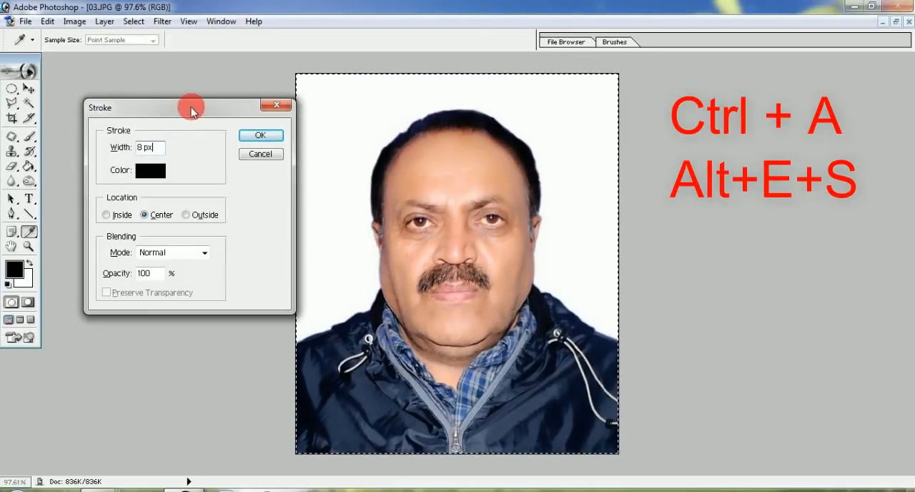
pyautogui.moveTo(274, 70); pyautogui.dragTo(238, 60)
pyautogui.click(242, 129)
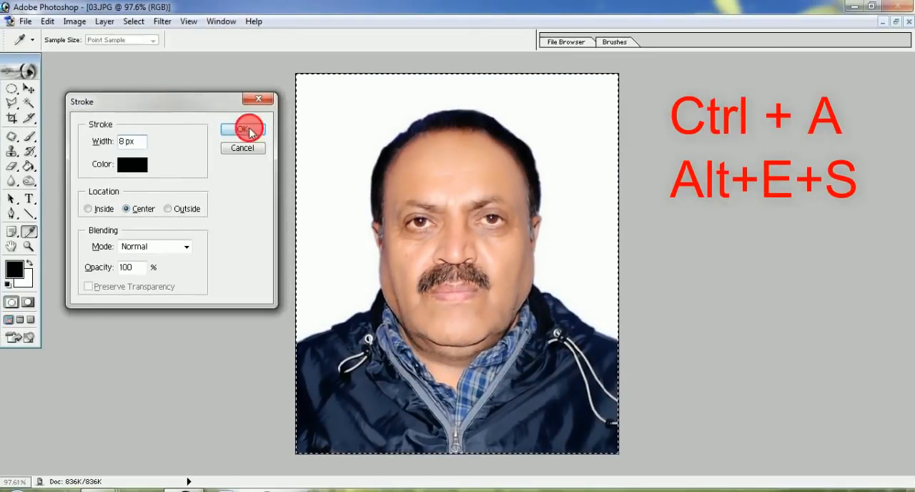
pyautogui.press('v')
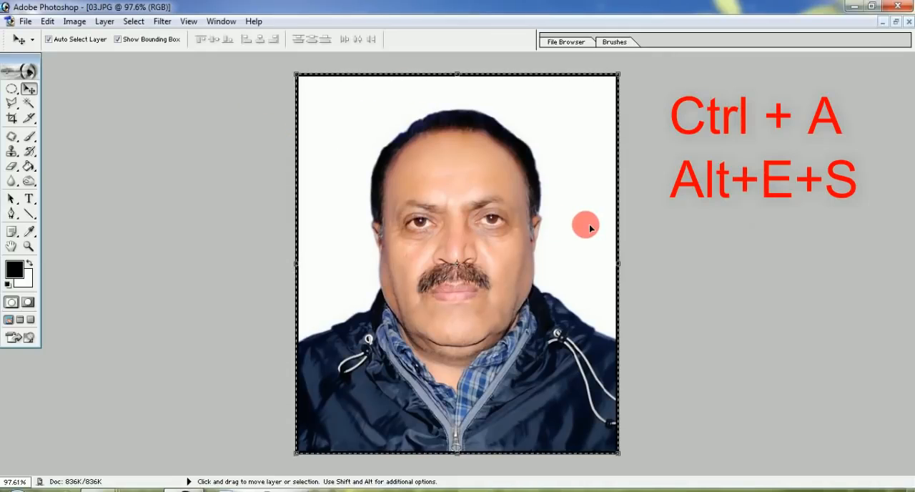
pyautogui.hotkey('ctrl', 'd')
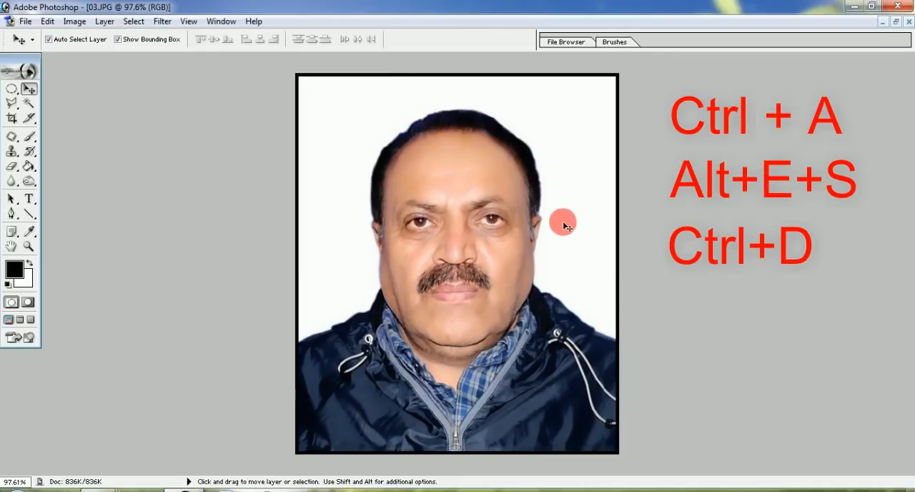
pyautogui.click(896, 22)
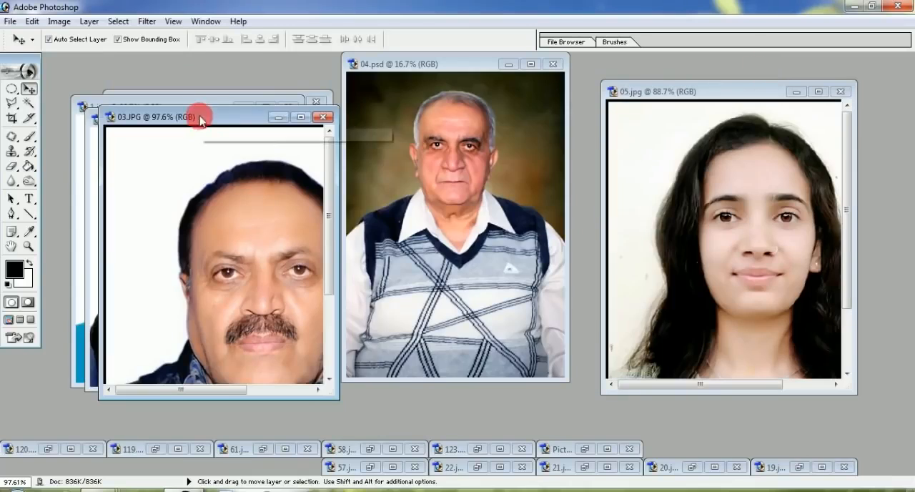
# Step: Minimize 03.JPG and 05.jpg, and close 02.jpg, 1.jpg and the photo window behind them
pyautogui.click(336, 119)
pyautogui.click(795, 92)
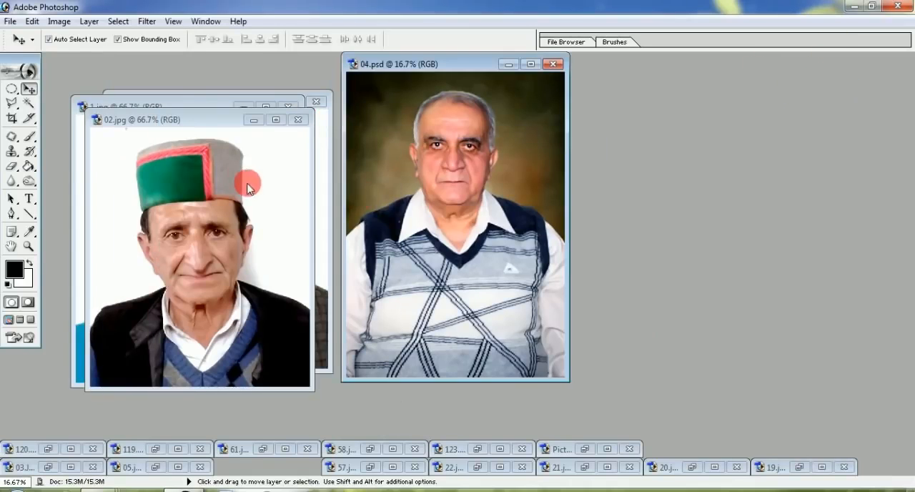
pyautogui.click(234, 174)
pyautogui.click(300, 120)
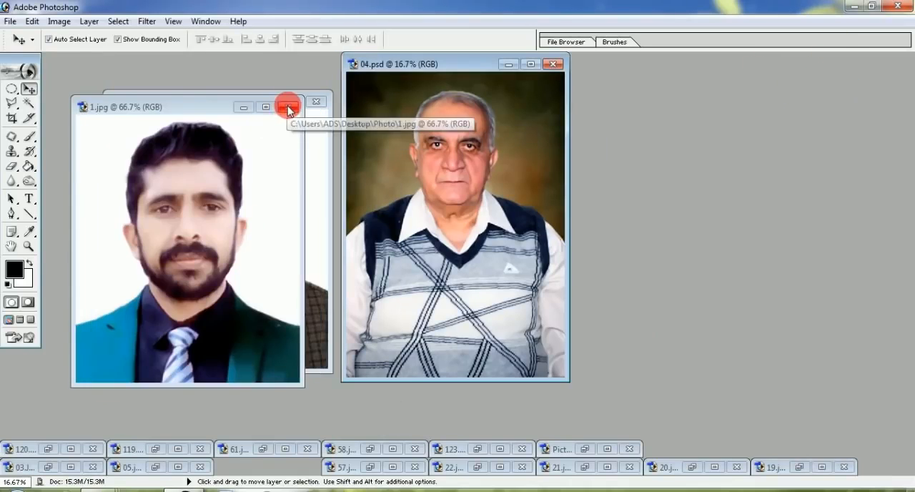
pyautogui.click(288, 106)
pyautogui.click(316, 101)
# Step: Show 04.psd maximized and zoomed so that the whole photo is in view
pyautogui.moveTo(448, 68); pyautogui.dragTo(371, 85)
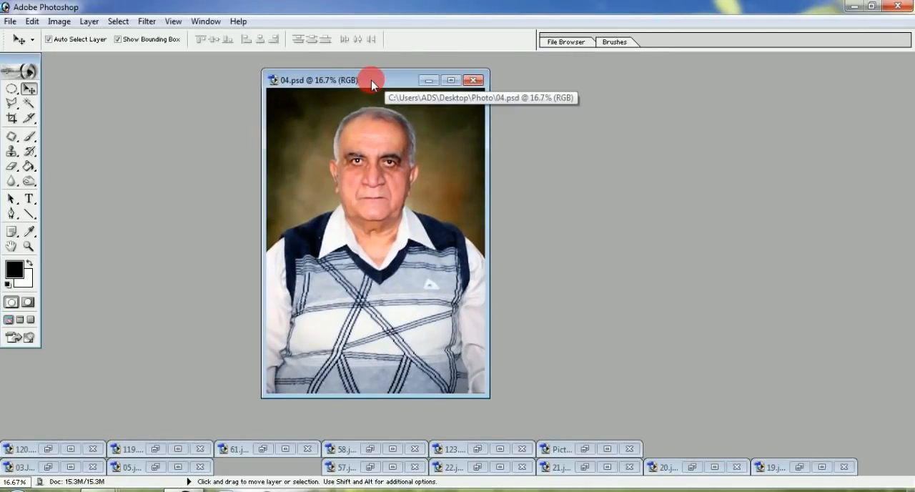
pyautogui.doubleClick(371, 80)
pyautogui.hotkey('ctrl', '0')
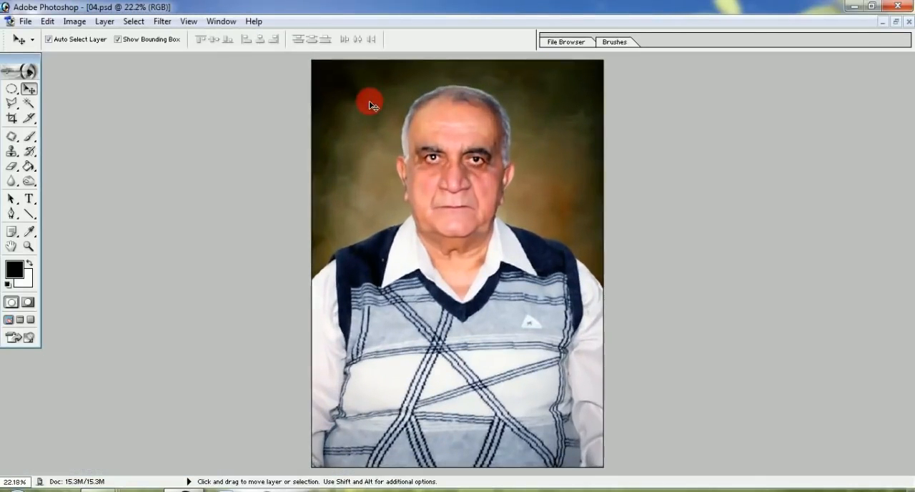
pyautogui.scroll(-1, 370, 101)
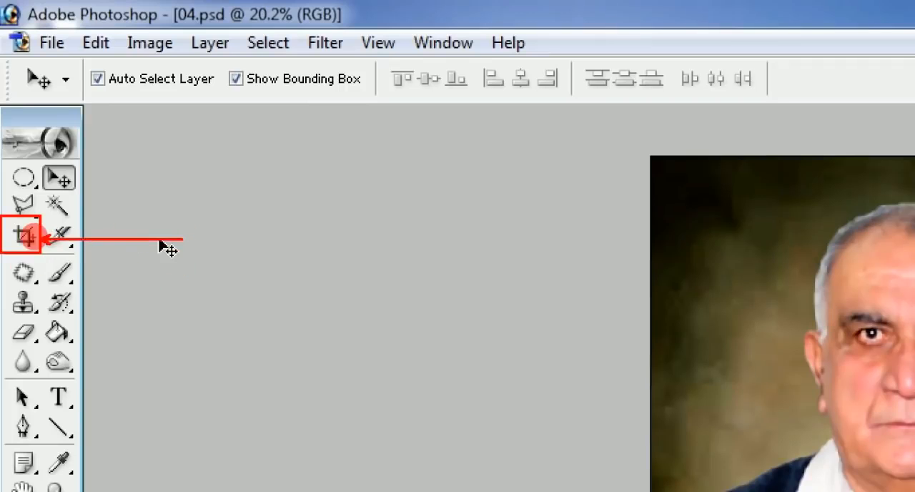
# Step: Set the Crop tool to a width of 1.23 in, a height of 1.45 in and a resolution of 400 pixels/inch
pyautogui.click(24, 239)
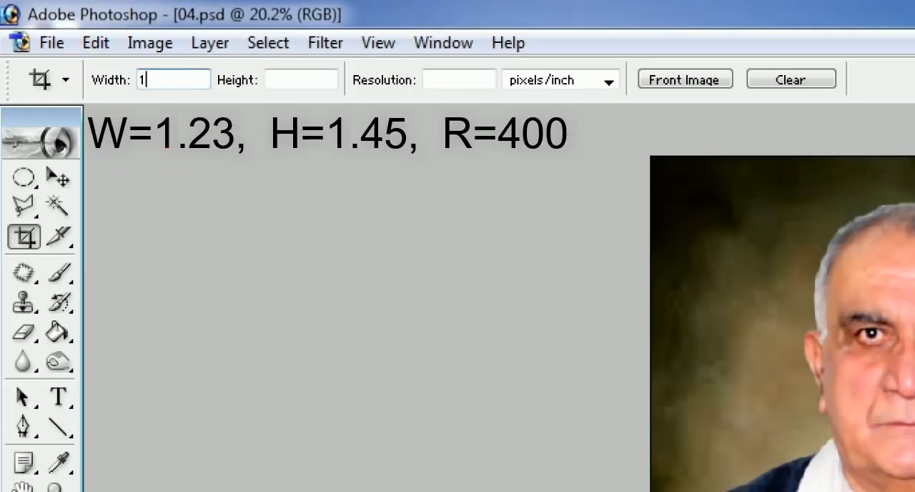
pyautogui.click(298, 82)
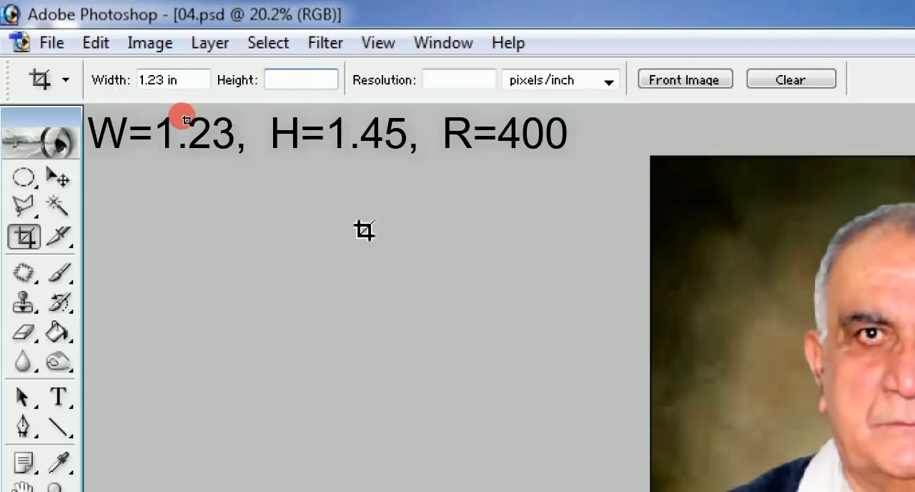
pyautogui.click(463, 79)
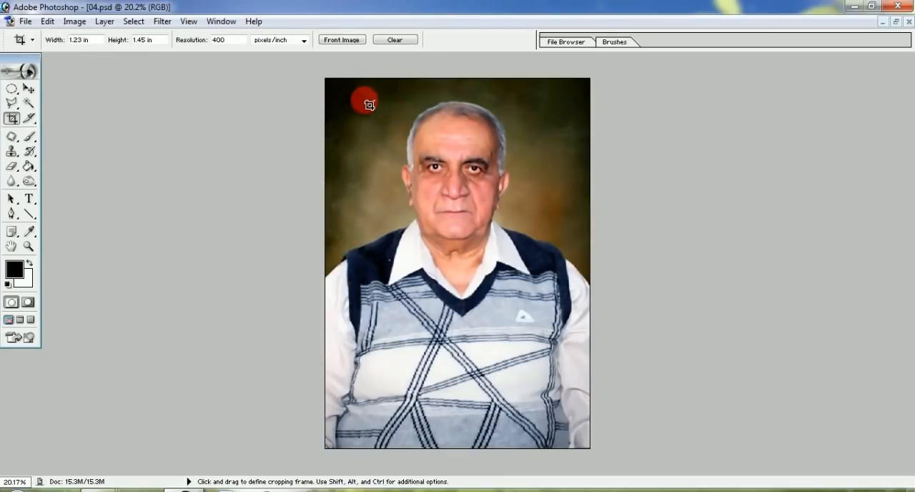
# Step: Crop 04.psd to the head and shoulders with a little space above the hair, and enlarge the cropped photo on screen
pyautogui.moveTo(518, 265); pyautogui.dragTo(553, 307)
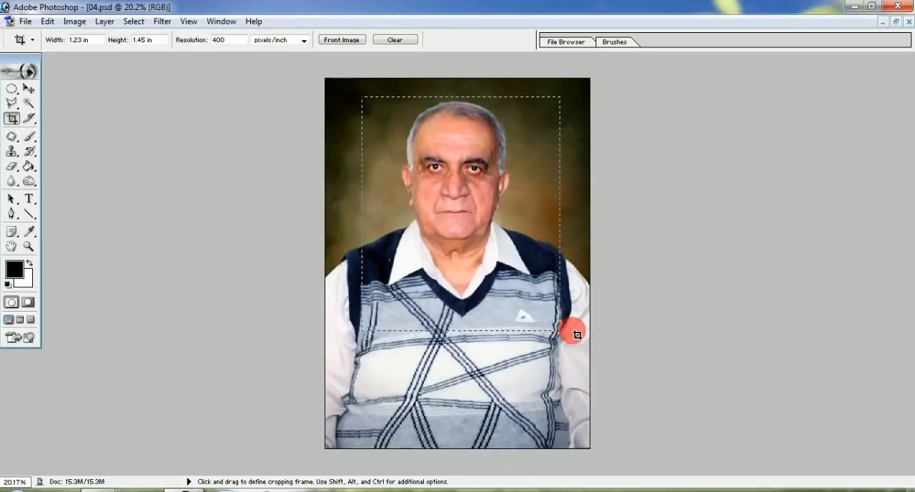
pyautogui.moveTo(577, 335); pyautogui.dragTo(571, 331)
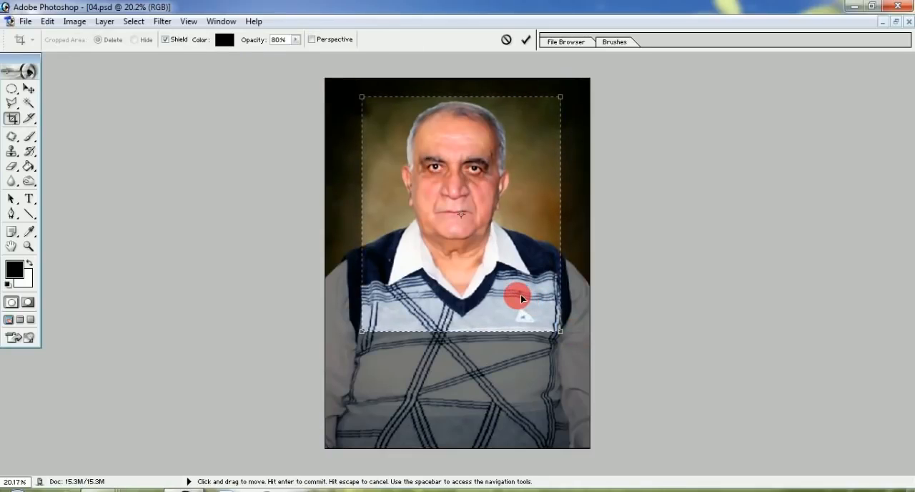
pyautogui.moveTo(521, 298); pyautogui.dragTo(520, 296)
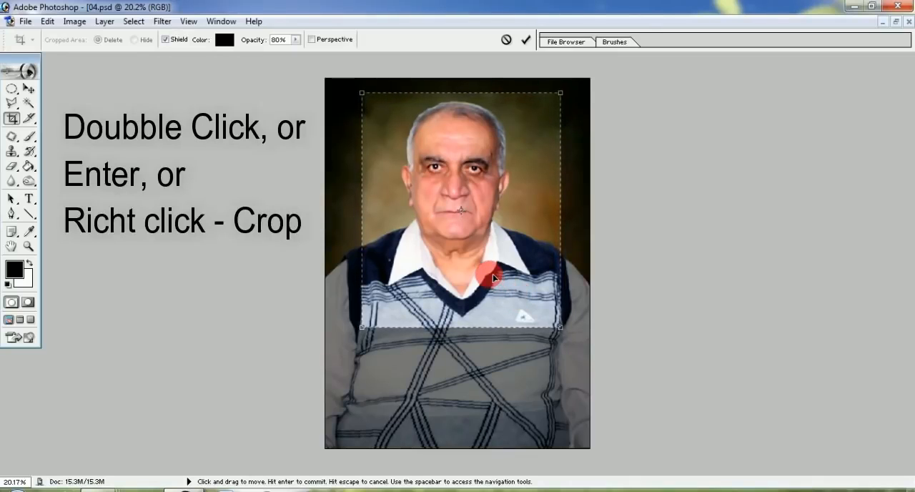
pyautogui.rightClick(521, 190)
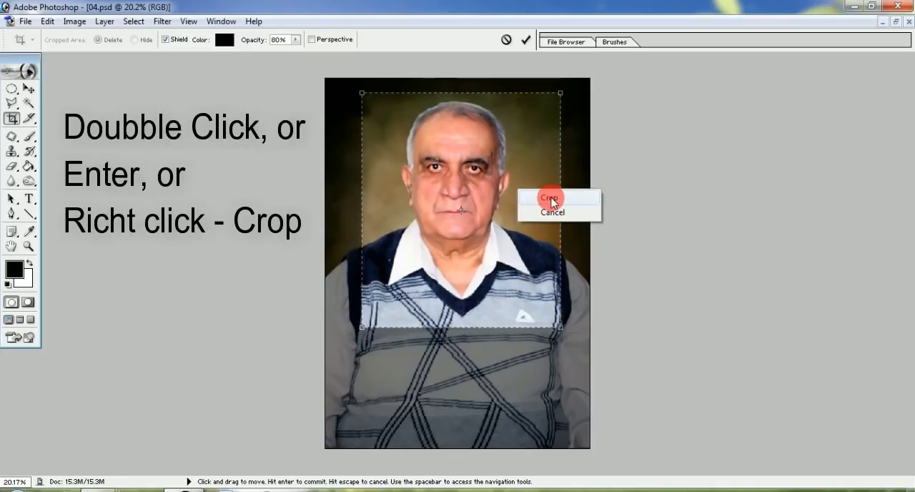
pyautogui.click(549, 199)
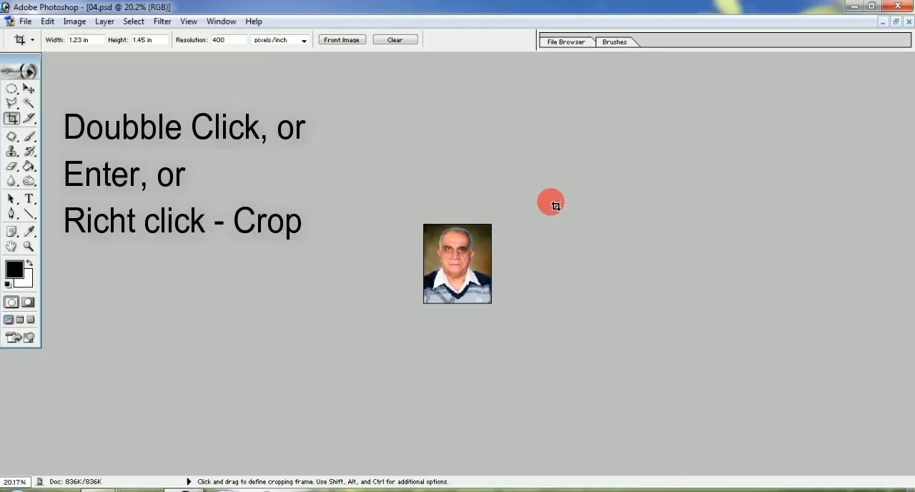
pyautogui.hotkey('ctrl', '0')
pyautogui.scroll(-1, 556, 214)
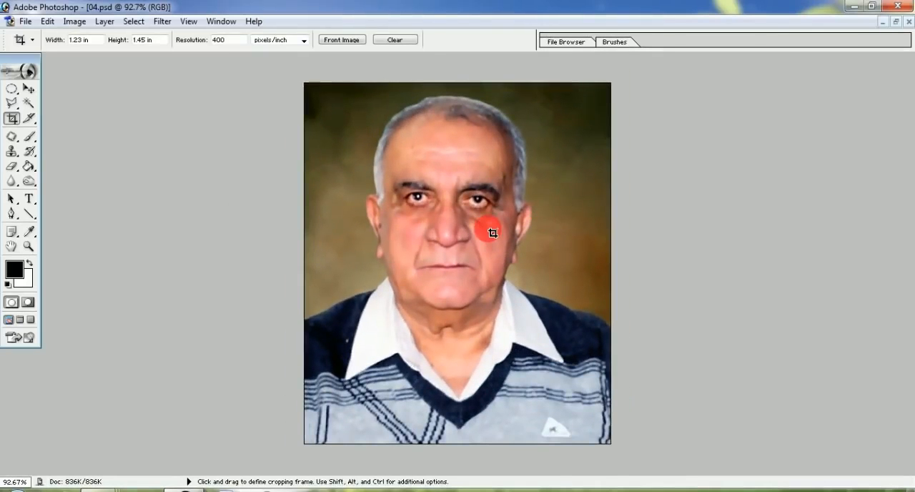
# Step: Select the whole 04.psd image, open the Stroke settings and choose bright red (FB070D) as the stroke colour
pyautogui.press('ctrl')
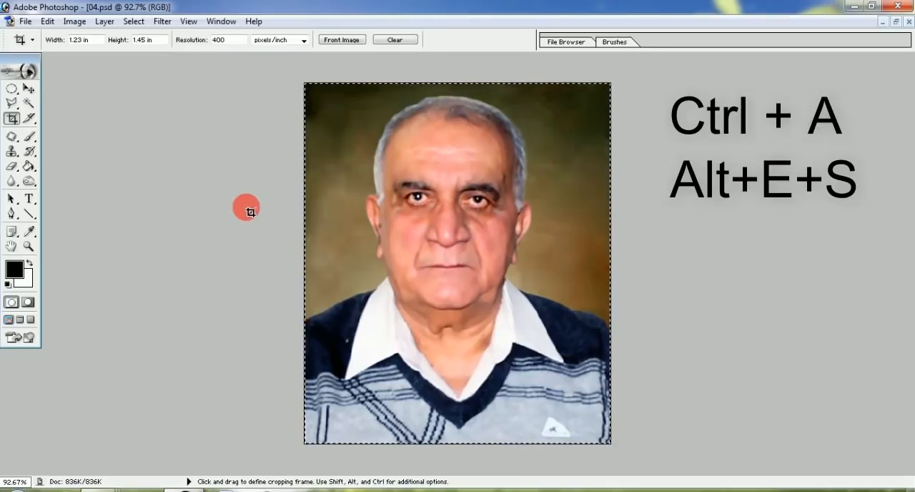
pyautogui.hotkey('alt', 'e')
pyautogui.press('s')
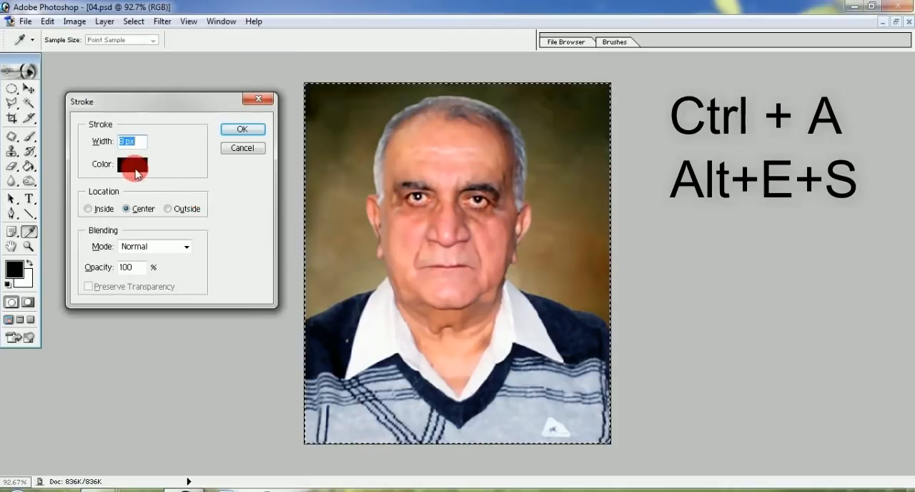
pyautogui.click(136, 165)
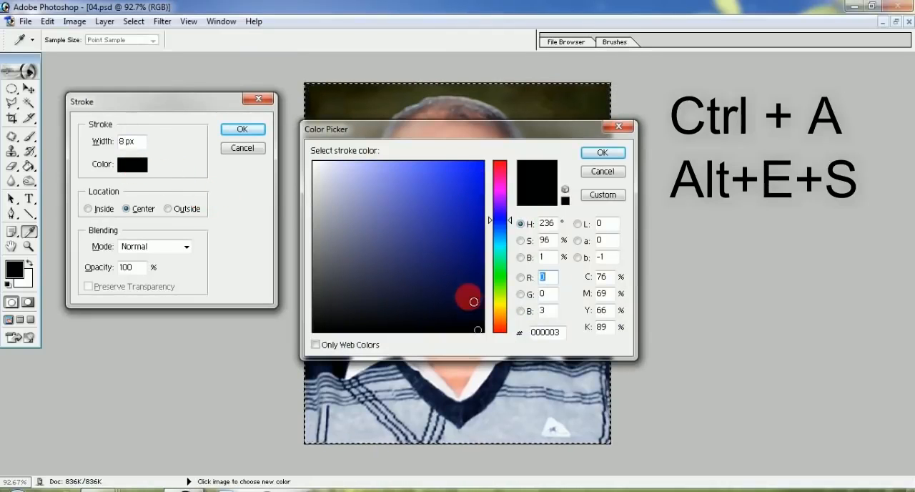
pyautogui.click(498, 305)
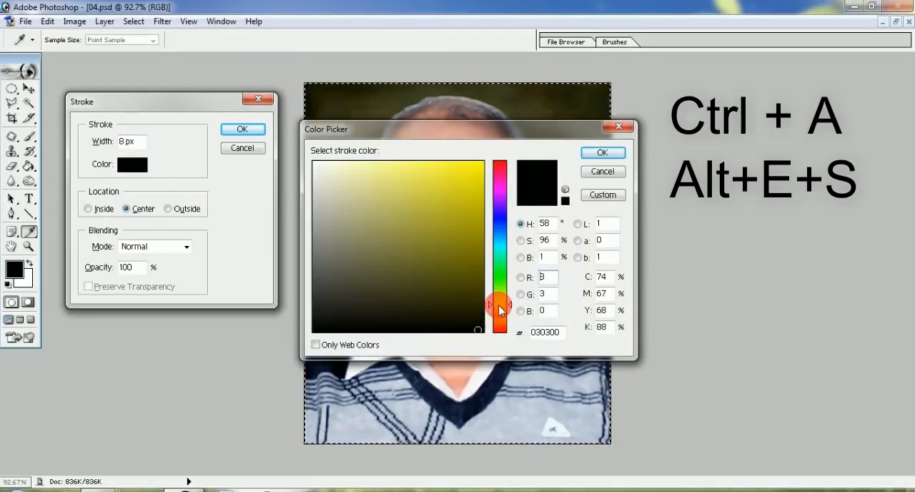
pyautogui.click(483, 168)
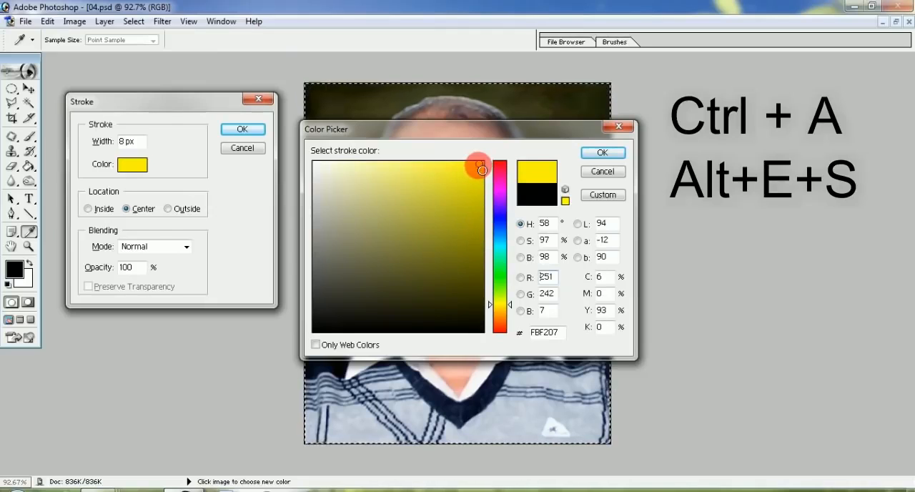
pyautogui.click(499, 164)
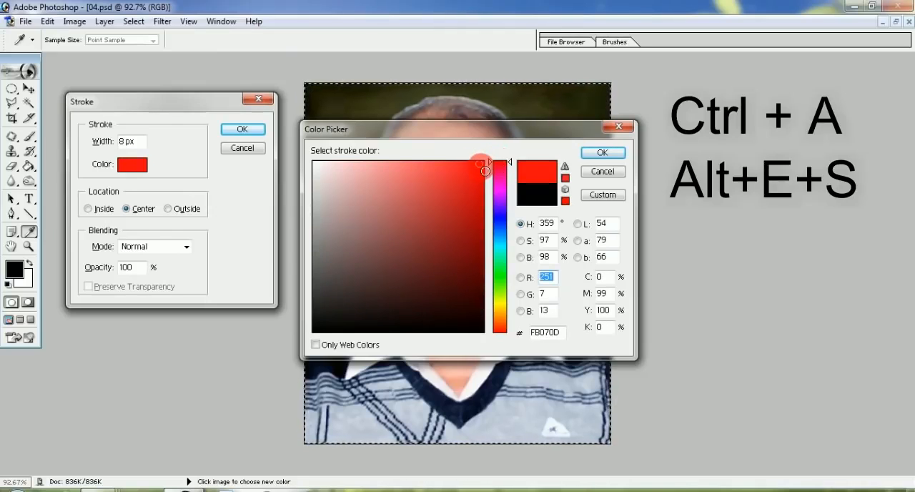
pyautogui.click(600, 153)
# Step: Apply the 8 px centred red stroke around the 04.psd photo and deselect it
pyautogui.click(243, 130)
pyautogui.press('c')
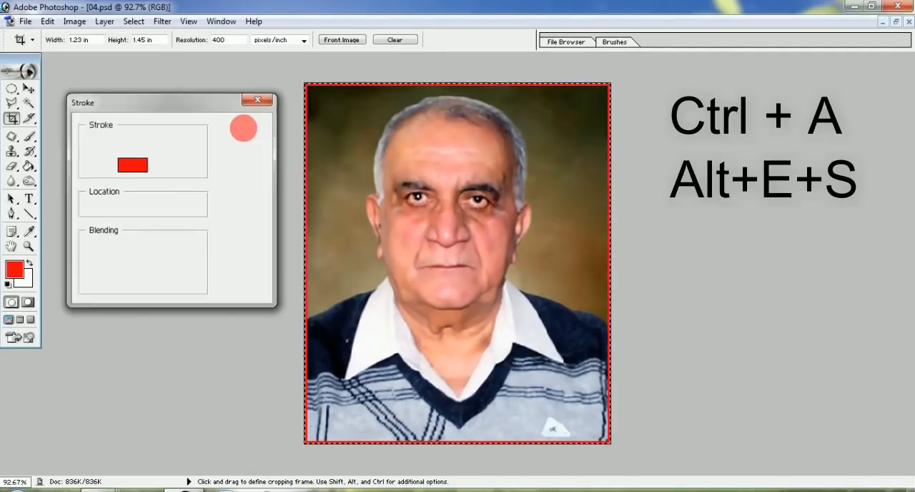
pyautogui.hotkey('ctrl', 'a')
pyautogui.hotkey('ctrl', 'd')
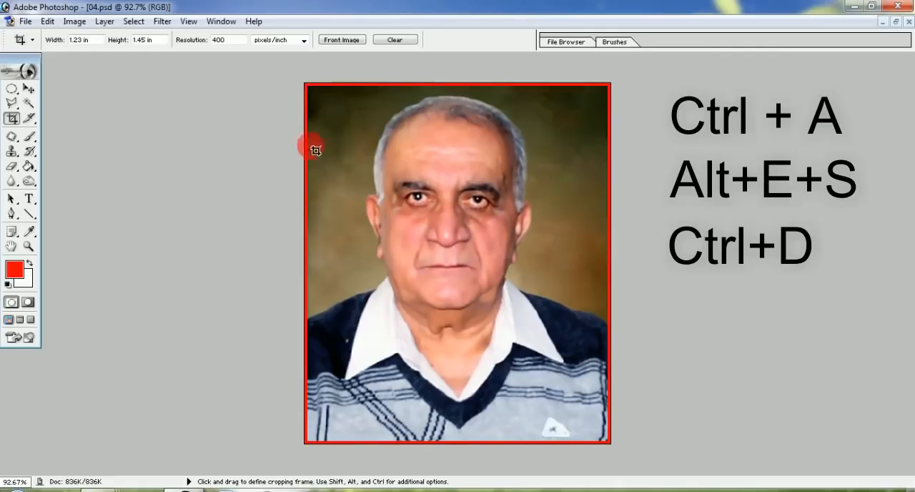
# Step: Restore 04.psd to a floating window, widen it to show the red border, and minimize it
pyautogui.click(897, 24)
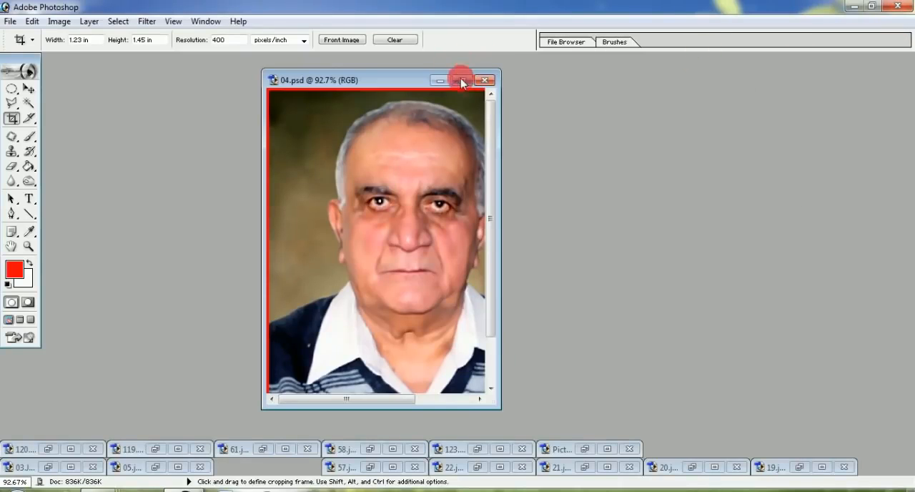
pyautogui.moveTo(499, 136); pyautogui.dragTo(715, 139)
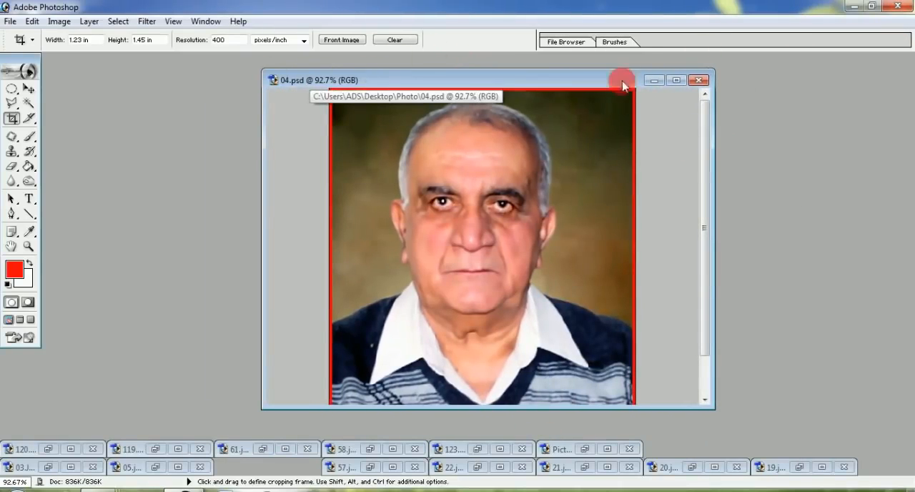
pyautogui.click(650, 80)
# Step: Look at 123.jpg and minimize it again, and show Picture.jpg maximized
pyautogui.click(477, 449)
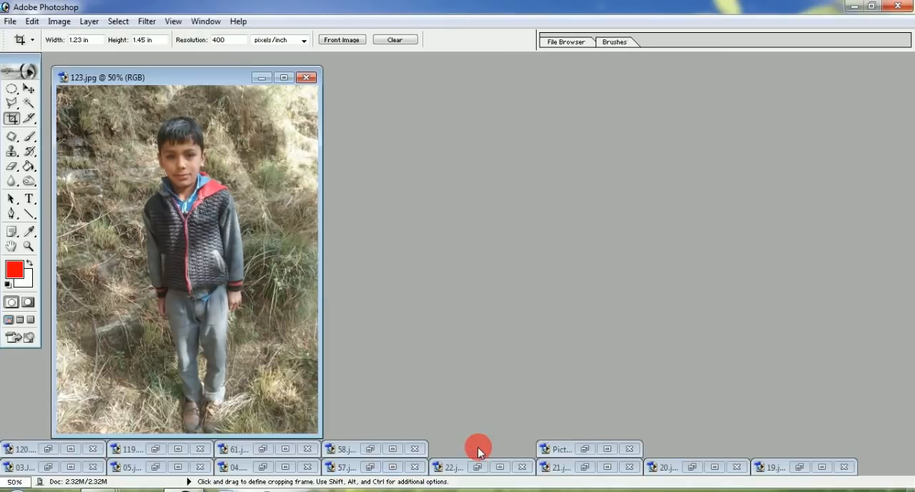
pyautogui.click(262, 77)
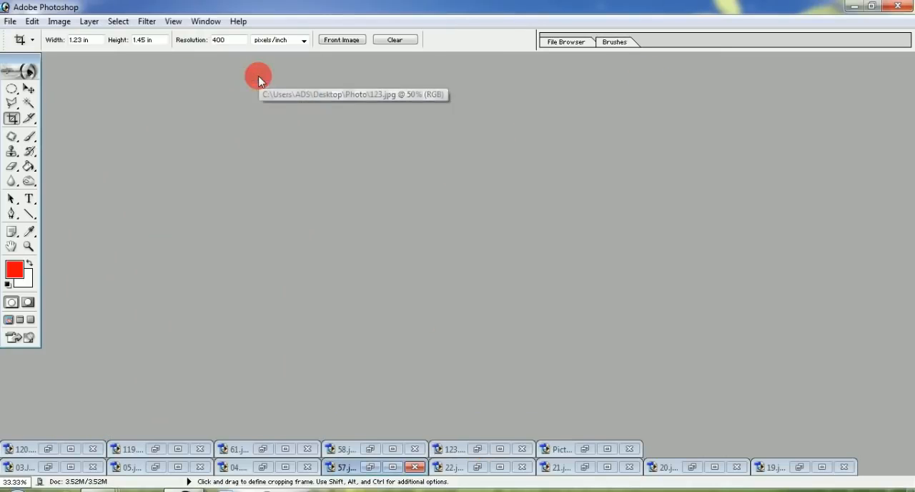
pyautogui.click(584, 449)
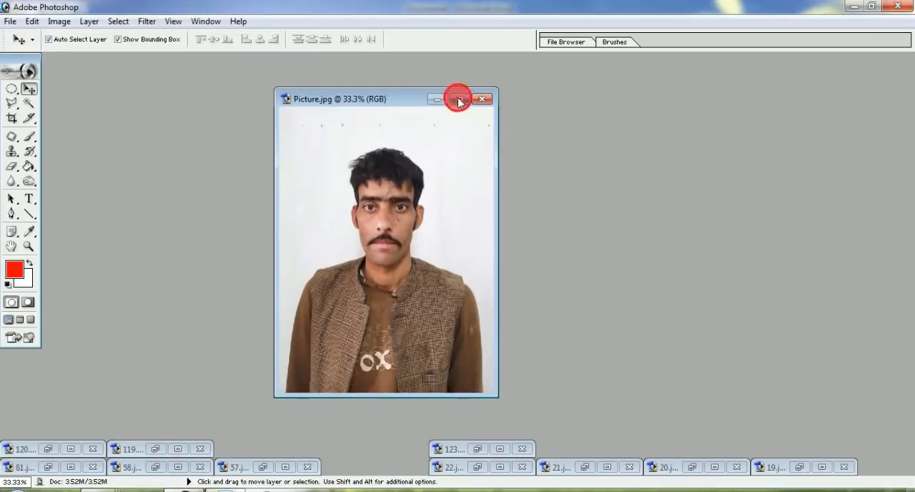
pyautogui.click(459, 99)
# Step: Crop Picture.jpg to the head and shoulders at 1.23 by 1.45 in and 400 pixels/inch, and fit it to the screen
pyautogui.click(12, 118)
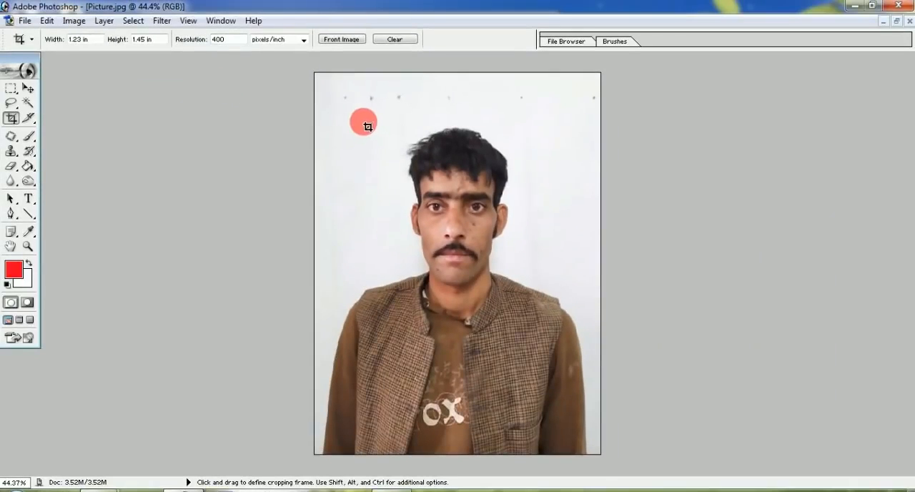
pyautogui.moveTo(361, 120); pyautogui.dragTo(533, 318)
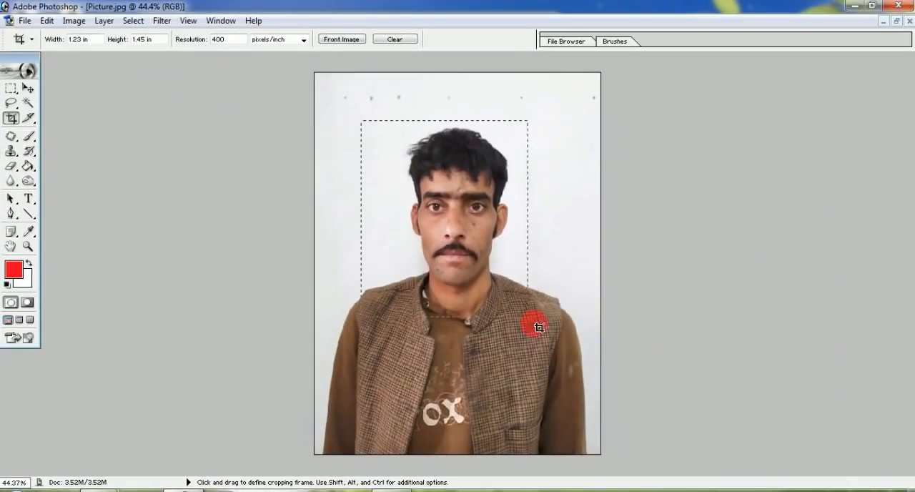
pyautogui.moveTo(569, 386); pyautogui.dragTo(562, 359)
pyautogui.doubleClick(492, 321)
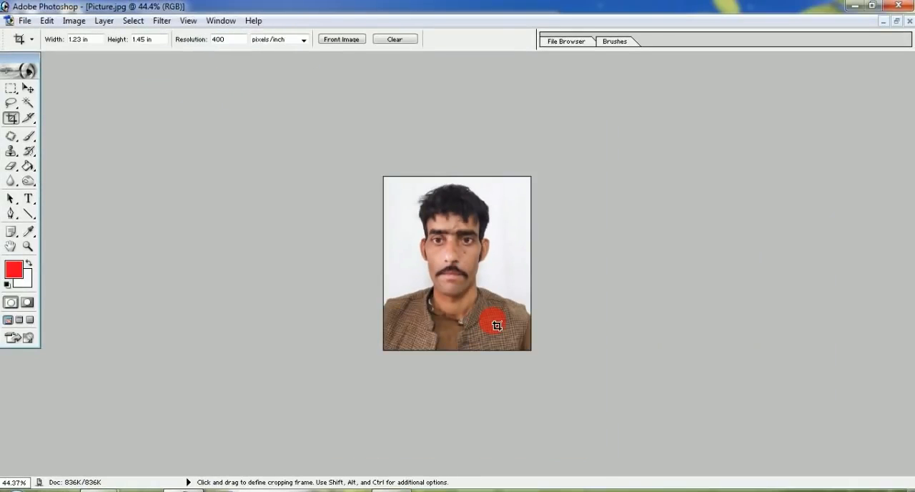
pyautogui.hotkey('ctrl', '0')
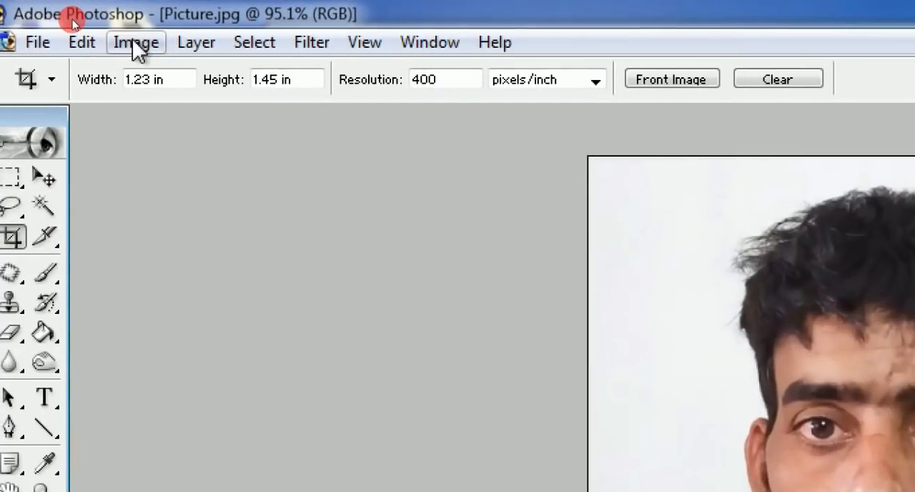
# Step: Apply the Auto Levels and Auto Contrast adjustments to Picture.jpg
pyautogui.click(73, 22)
pyautogui.moveTo(87, 61)
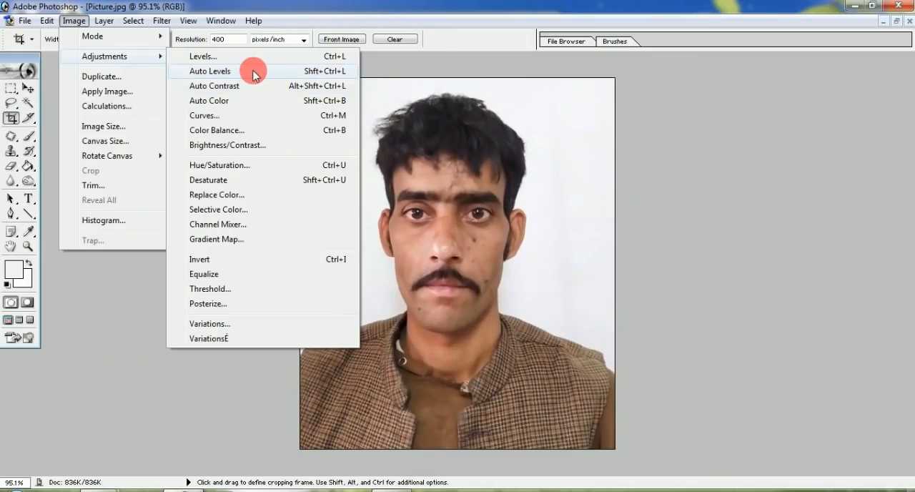
pyautogui.click(254, 71)
pyautogui.click(73, 21)
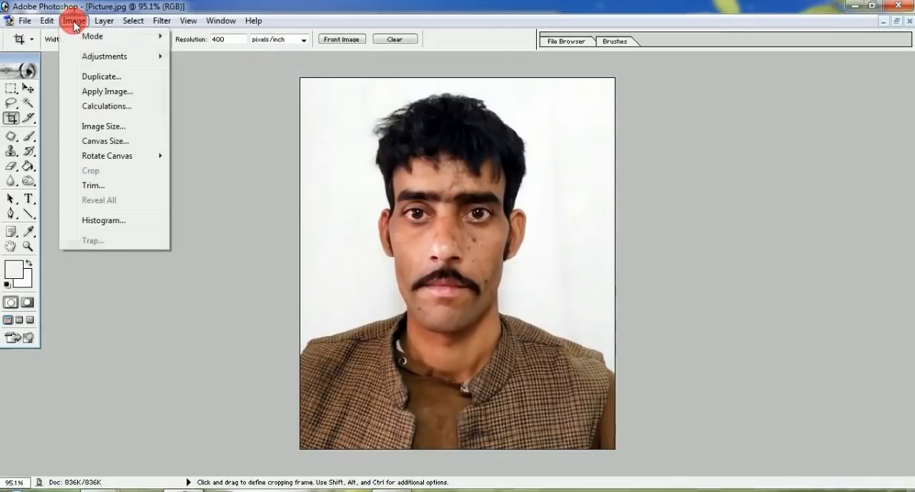
pyautogui.moveTo(86, 57)
pyautogui.click(265, 86)
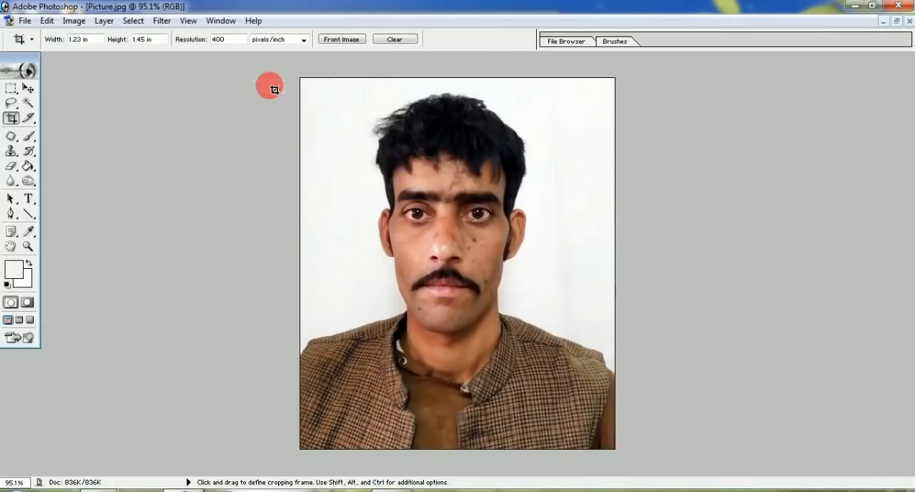
# Step: Apply Auto Color to Picture.jpg and slightly adjust the darker tones of its RGB curve with Curves
pyautogui.click(78, 22)
pyautogui.moveTo(84, 57)
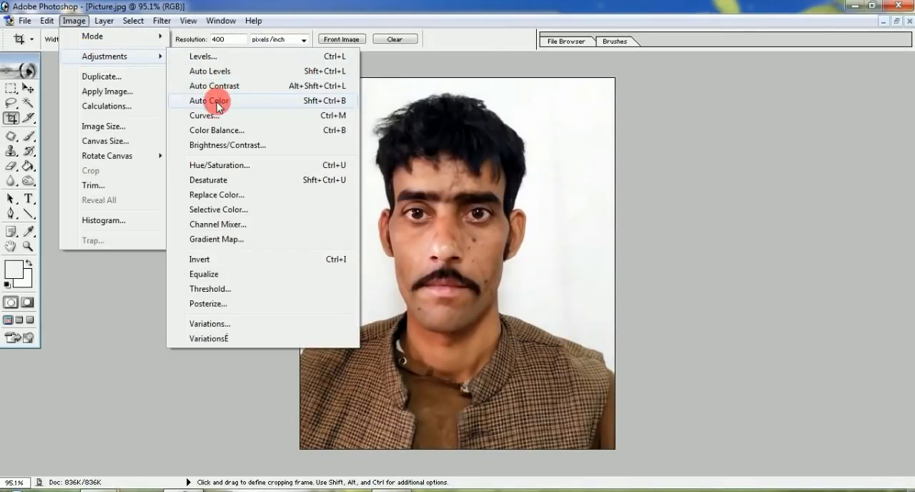
pyautogui.click(263, 103)
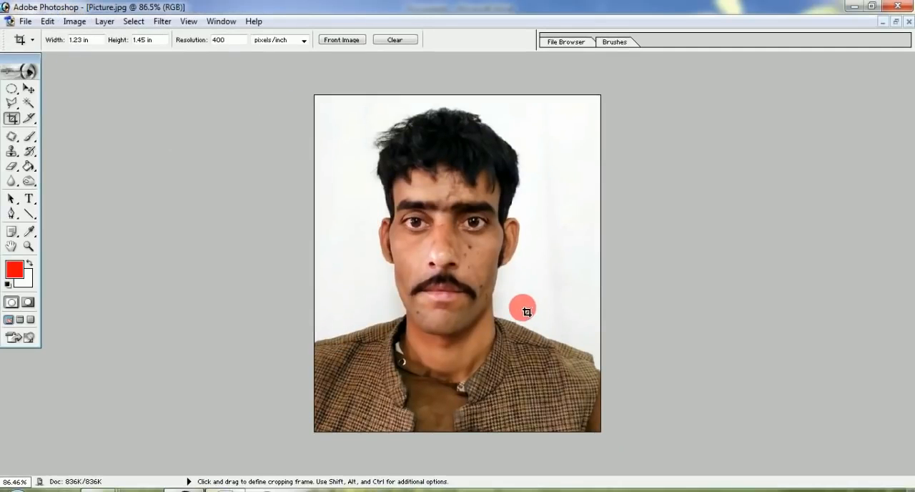
pyautogui.hotkey('ctrl', 'm')
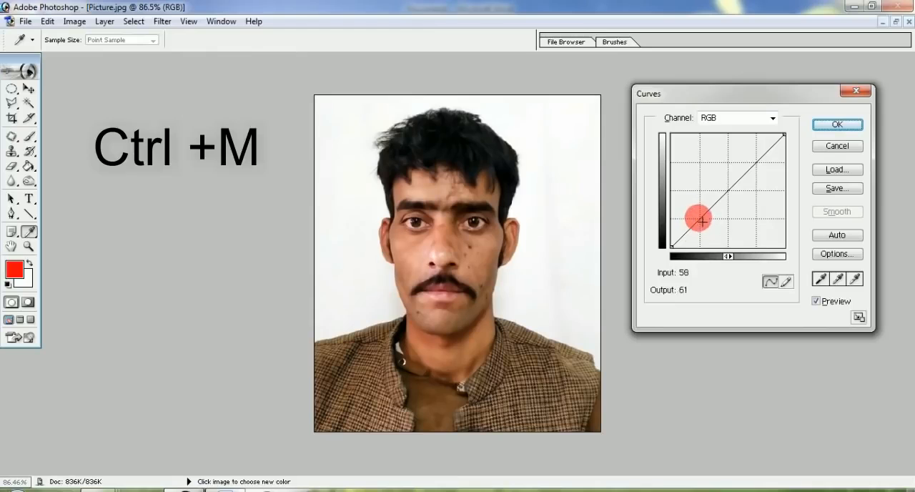
pyautogui.moveTo(695, 215); pyautogui.dragTo(693, 215)
pyautogui.click(832, 124)
# Step: Adjust the Levels of Picture.jpg with RGB input levels of 13, 1.23 and 255
pyautogui.hotkey('ctrl', 'l')
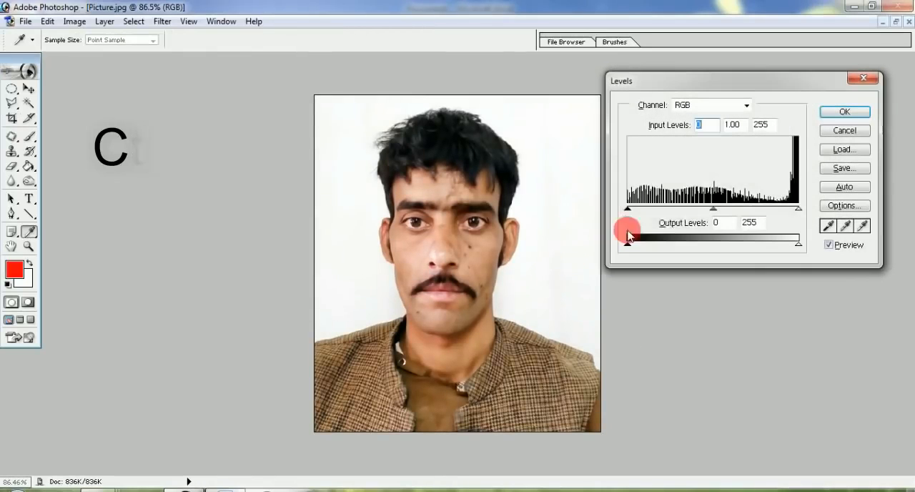
pyautogui.moveTo(711, 209); pyautogui.dragTo(700, 212)
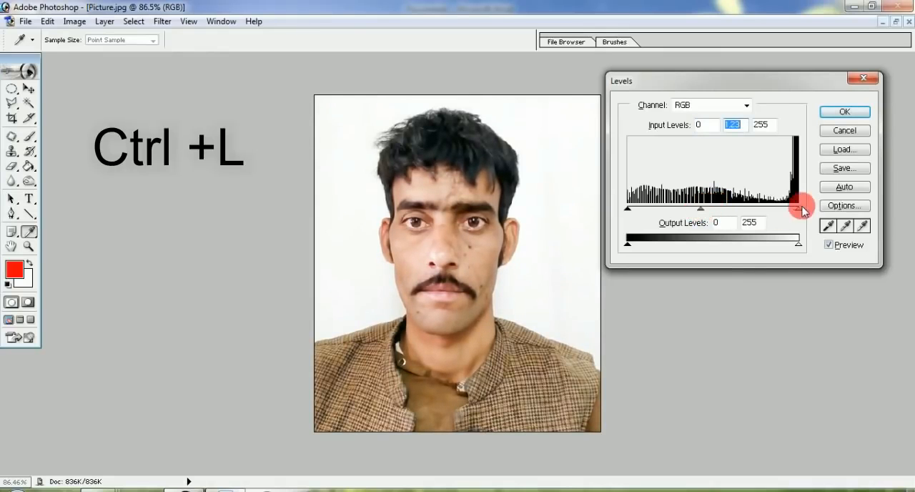
pyautogui.moveTo(629, 208); pyautogui.dragTo(637, 213)
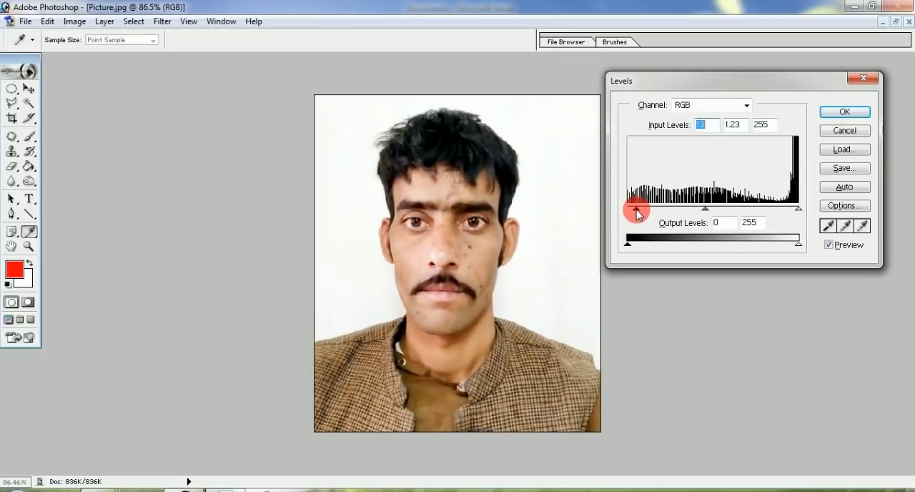
pyautogui.click(841, 115)
pyautogui.press('c')
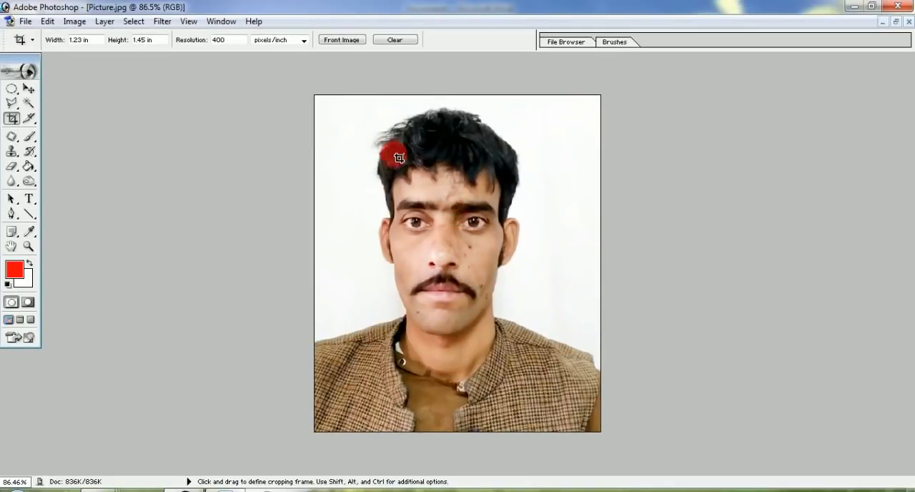
# Step: Adjust the Blacks of Picture.jpg with Selective Color to Cyan +9, Magenta +8, Yellow +8 and Black +7
pyautogui.click(72, 22)
pyautogui.moveTo(135, 57)
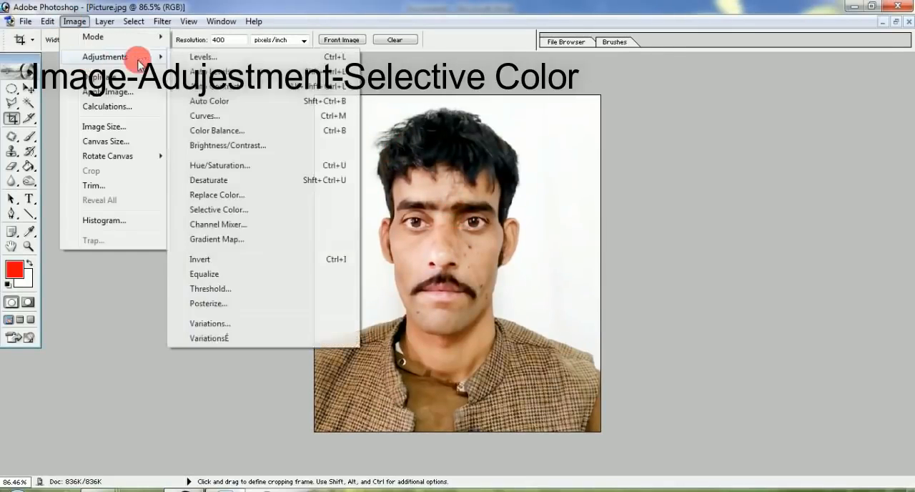
pyautogui.click(212, 210)
pyautogui.click(798, 94)
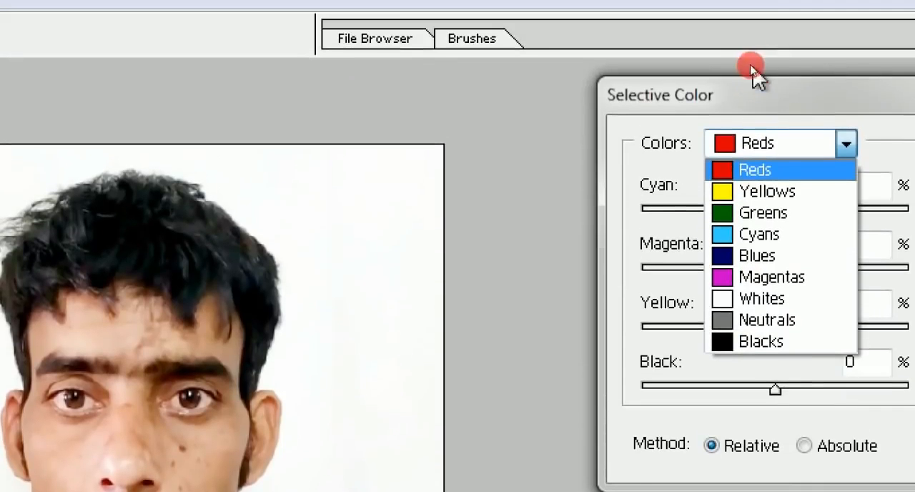
pyautogui.click(759, 342)
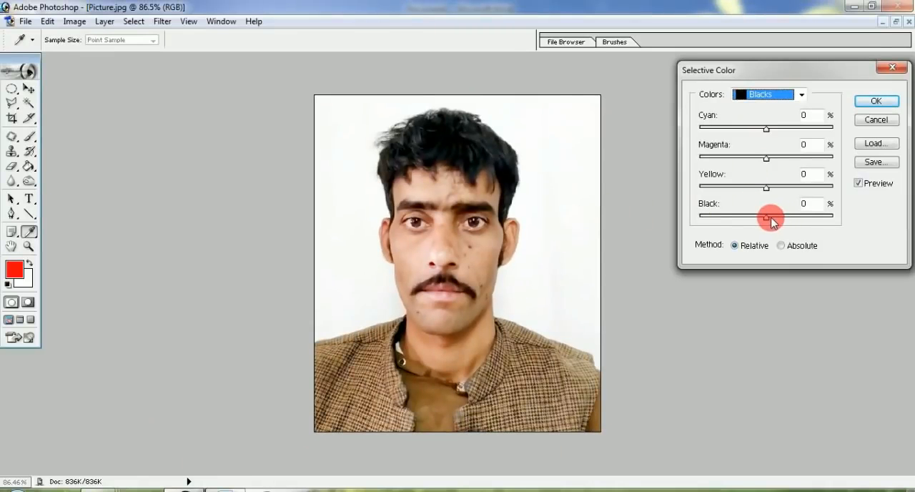
pyautogui.moveTo(770, 217); pyautogui.dragTo(771, 211)
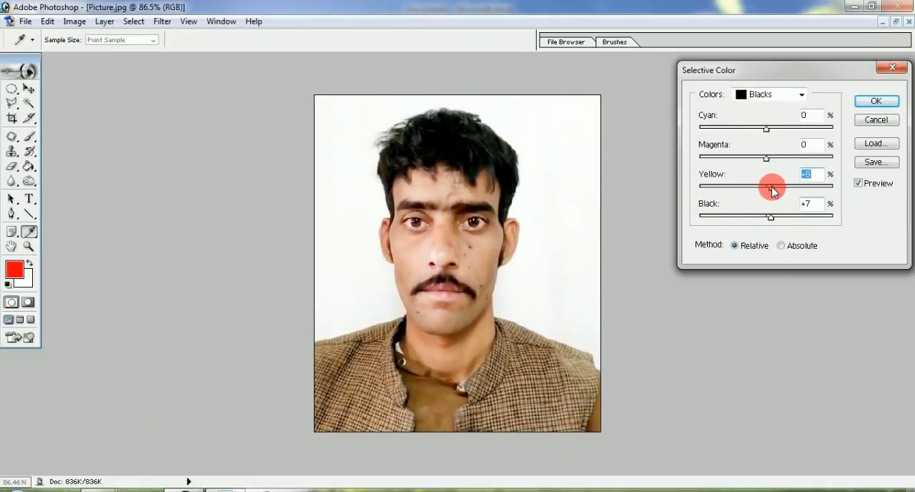
pyautogui.click(769, 162)
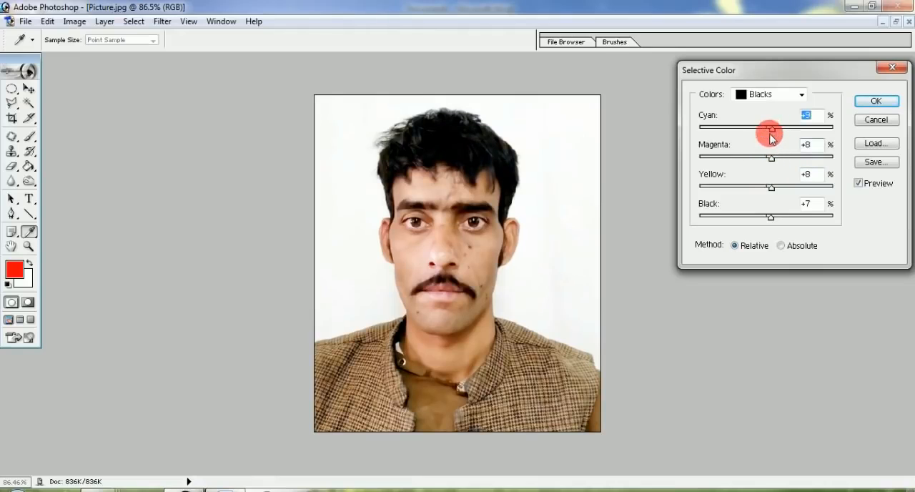
pyautogui.click(876, 101)
pyautogui.press('c')
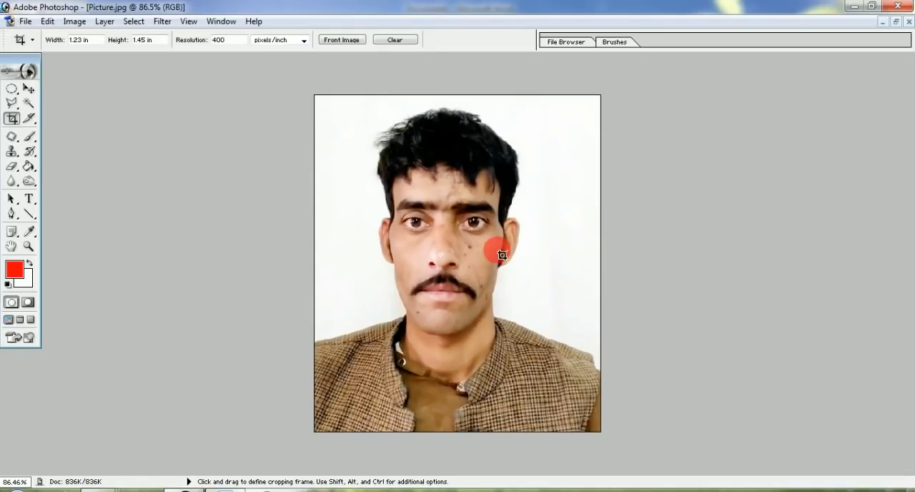
# Step: Select all of Picture.jpg and stroke it with an 8 px black border located at Center
pyautogui.click(30, 90)
pyautogui.hotkey('ctrl', 'a')
pyautogui.hotkey('alt', 'e')
pyautogui.press('s')
pyautogui.click(133, 165)
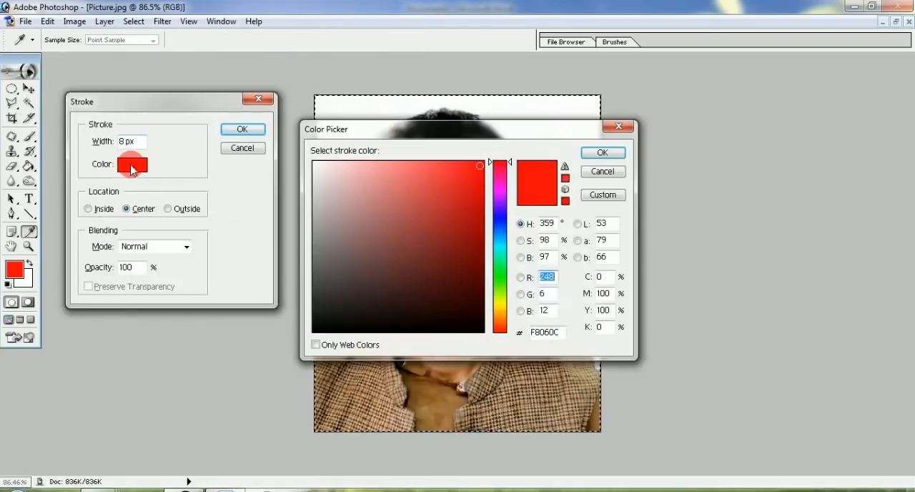
pyautogui.click(479, 331)
pyautogui.click(602, 153)
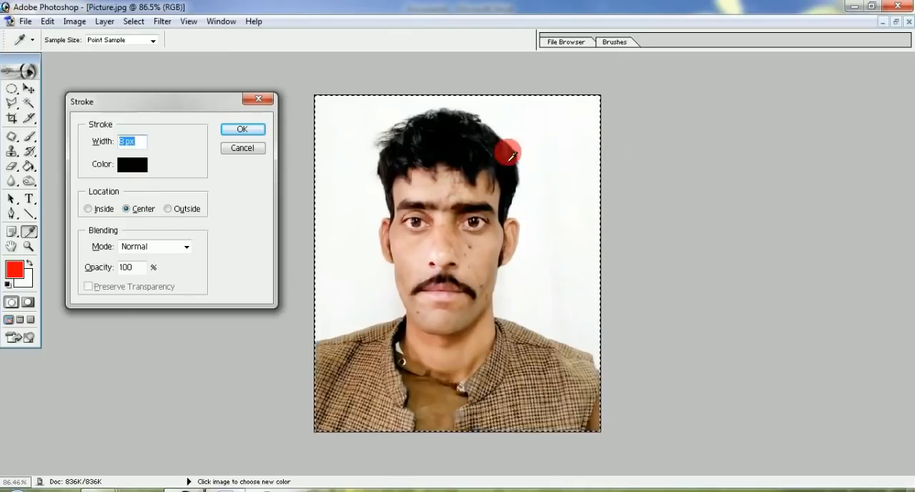
pyautogui.click(243, 129)
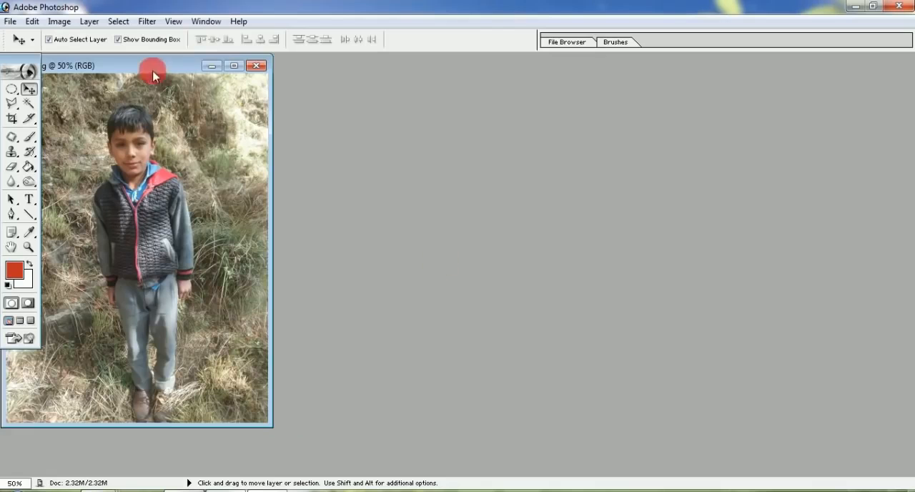
# Step: Bring up 123.jpg maximized, select the whole photo, rotate it slightly clockwise so the boy stands straight, and deselect
pyautogui.doubleClick(153, 70)
pyautogui.hotkey('ctrl', 'a')
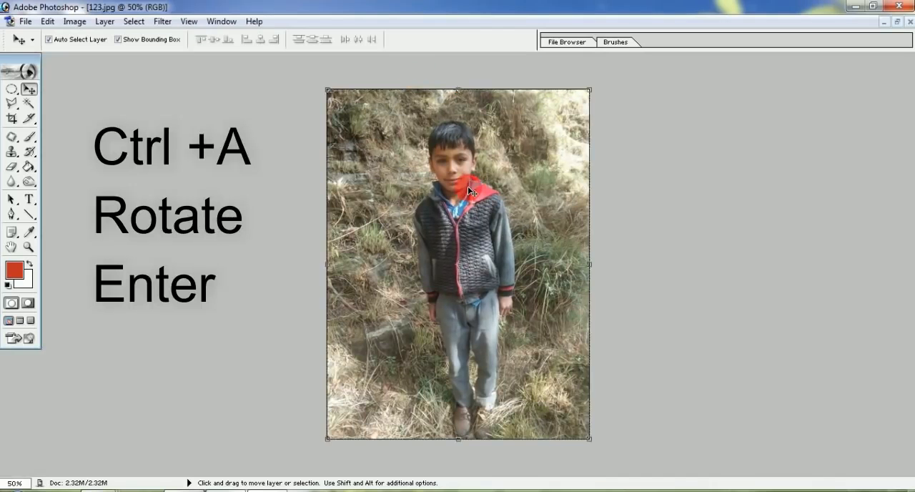
pyautogui.moveTo(604, 86); pyautogui.dragTo(509, 222)
pyautogui.press('Return')
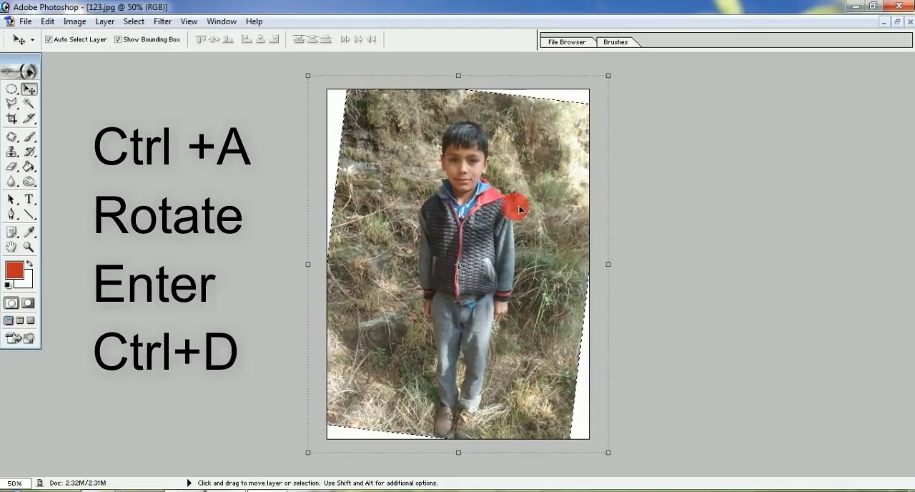
pyautogui.hotkey('ctrl', 'd')
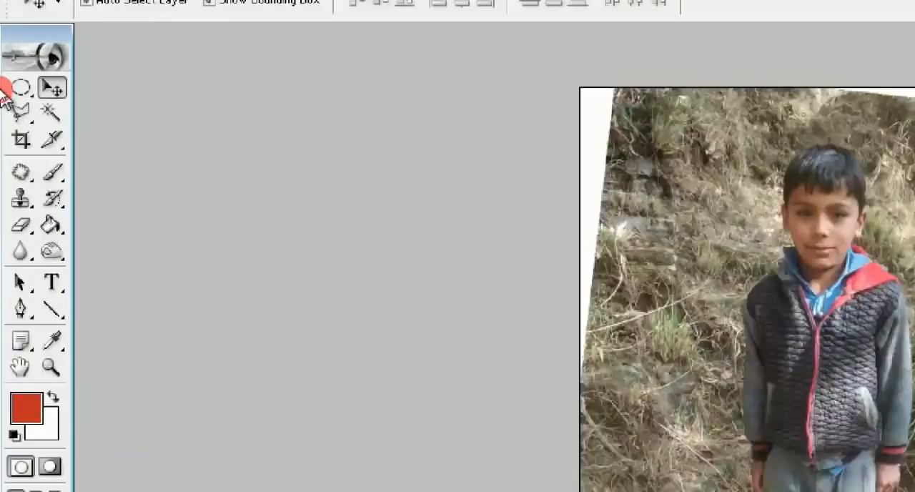
# Step: Crop 123.jpg to the boy's head and shoulders at 1.23 by 1.45 in and 400 pixels/inch
pyautogui.click(21, 139)
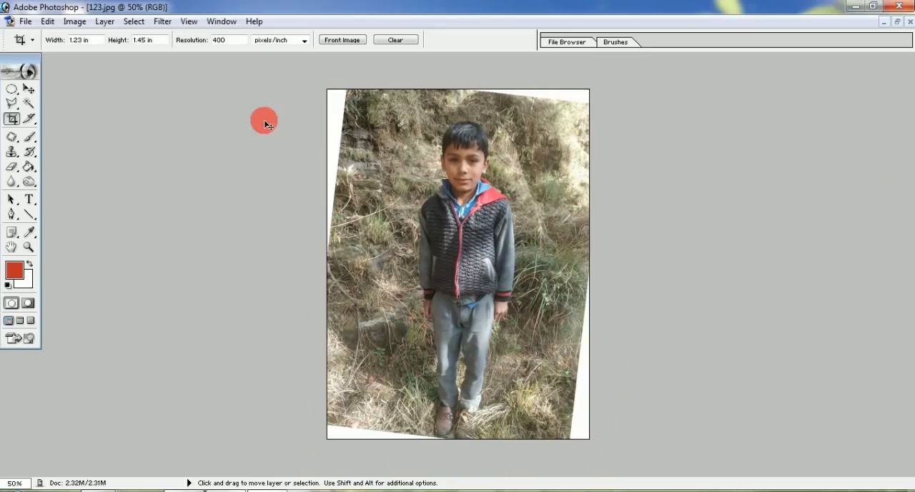
pyautogui.moveTo(506, 243); pyautogui.dragTo(505, 239)
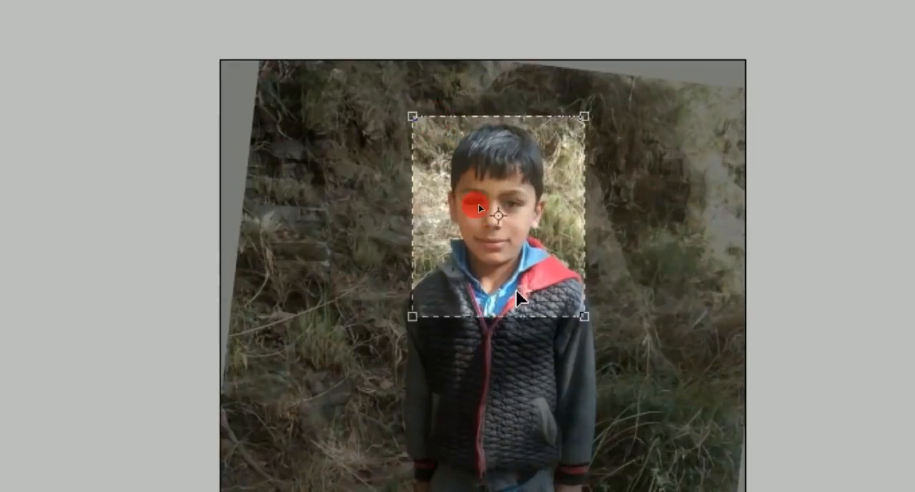
pyautogui.doubleClick(474, 207)
pyautogui.scroll(3, 473, 207)
pyautogui.scroll(-1, 473, 207)
pyautogui.scroll(-2, 478, 211)
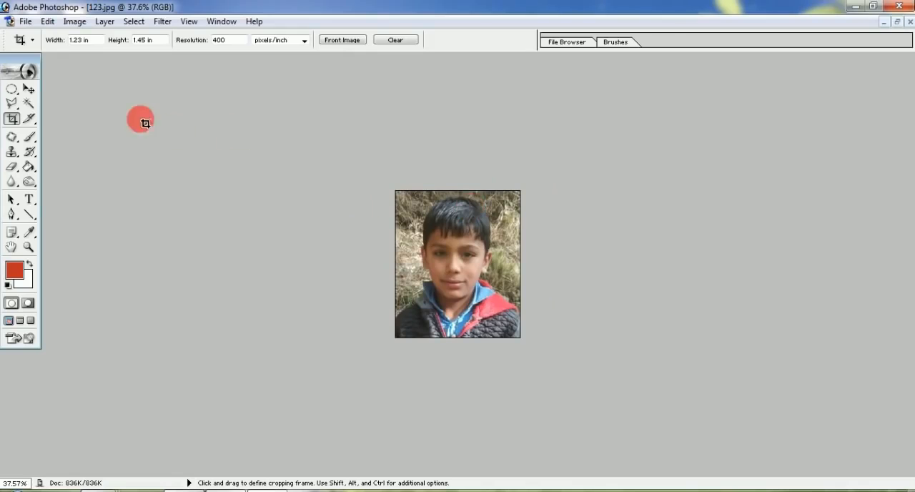
# Step: Apply the Auto Levels, Auto Contrast and Auto Color adjustments to 123.jpg
pyautogui.click(74, 21)
pyautogui.moveTo(100, 57)
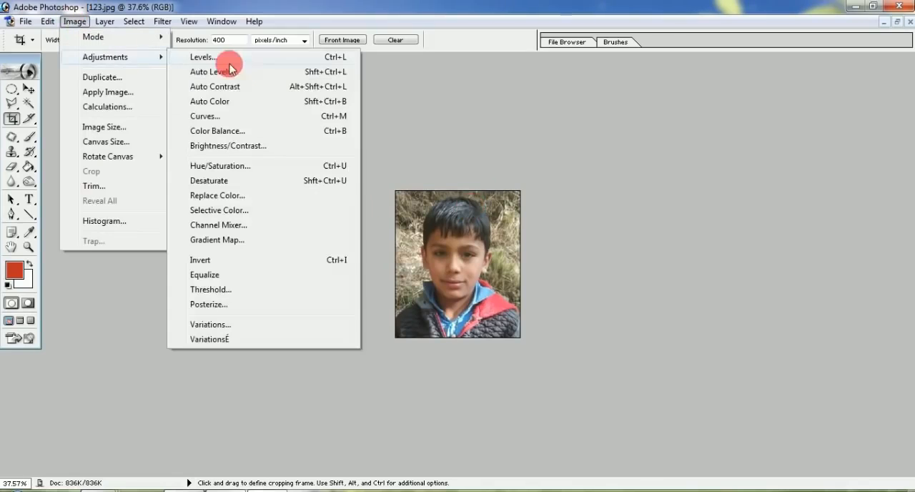
pyautogui.click(294, 70)
pyautogui.click(74, 21)
pyautogui.click(268, 87)
pyautogui.click(74, 20)
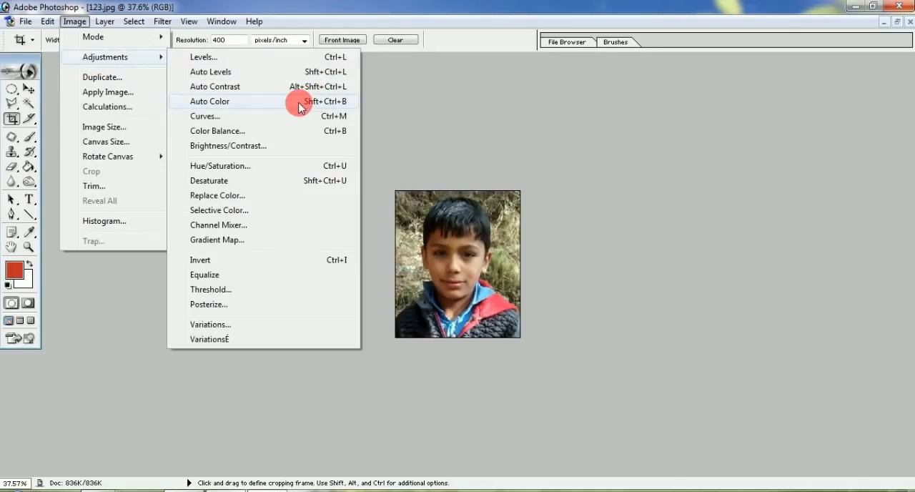
pyautogui.click(297, 99)
# Step: Brighten the midtones of 123.jpg with Levels and move its black and white input points slightly inward
pyautogui.hotkey('ctrl', 'l')
pyautogui.moveTo(713, 208); pyautogui.dragTo(687, 208)
pyautogui.moveTo(629, 206); pyautogui.dragTo(635, 212)
pyautogui.moveTo(798, 208); pyautogui.dragTo(793, 207)
pyautogui.click(845, 112)
pyautogui.press('c')
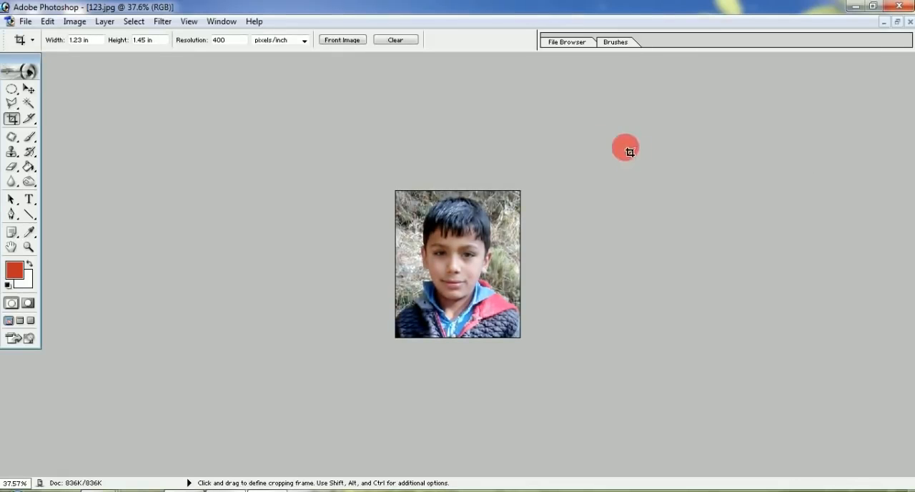
# Step: Select all of 123.jpg and stroke it with a 6 px black border located at Center
pyautogui.press('v')
pyautogui.hotkey('ctrl', '0')
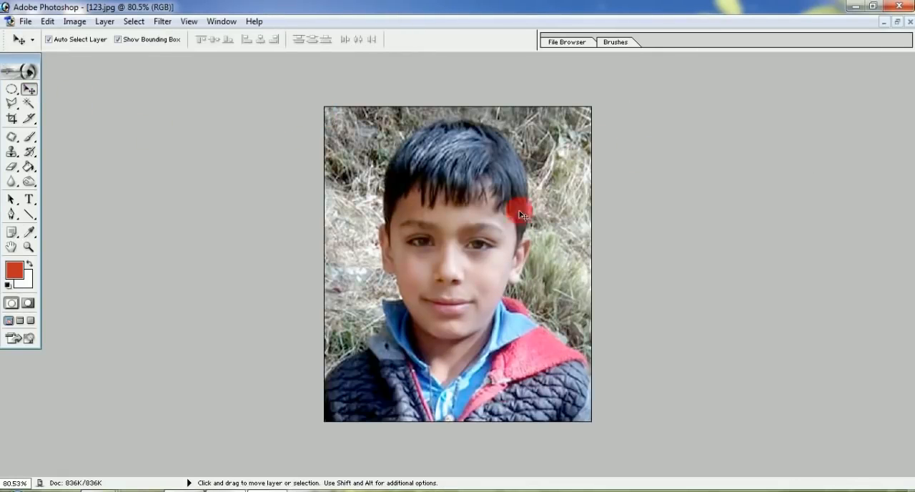
pyautogui.hotkey('ctrl', 'a')
pyautogui.hotkey('alt', 'e')
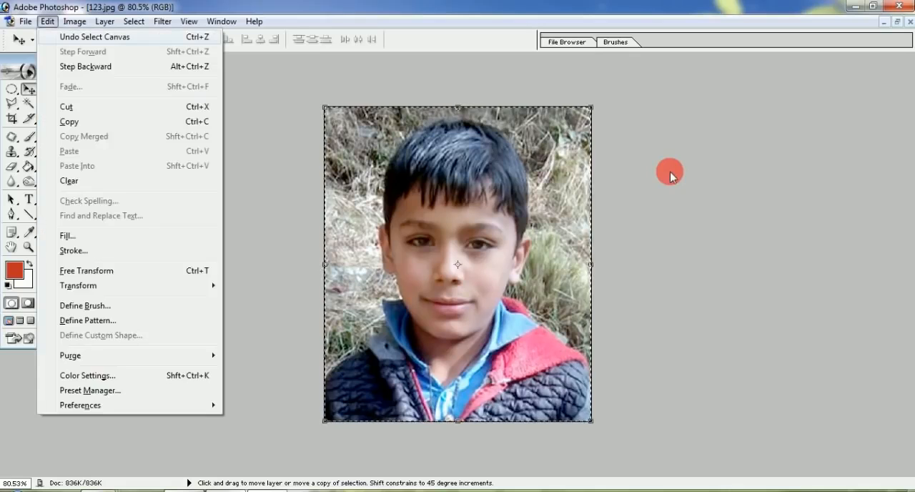
pyautogui.press('k')
pyautogui.click(126, 175)
pyautogui.click(718, 363)
pyautogui.click(840, 185)
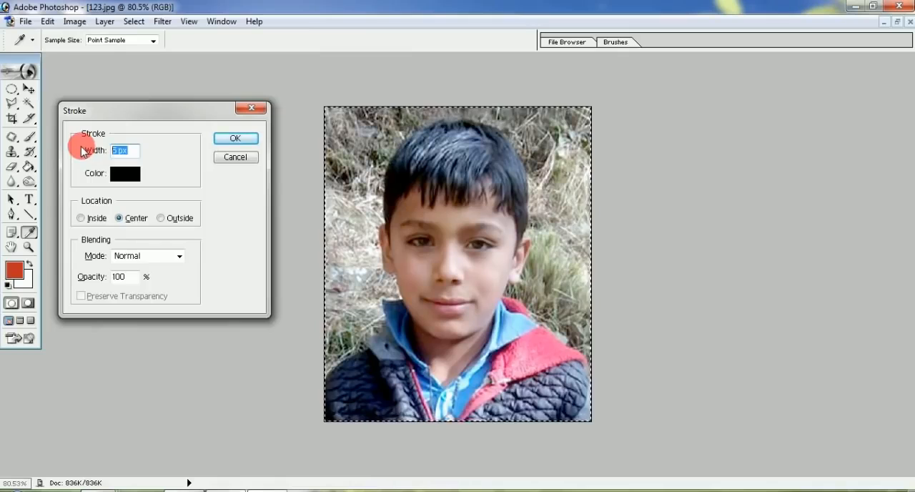
pyautogui.write('6')
pyautogui.click(235, 138)
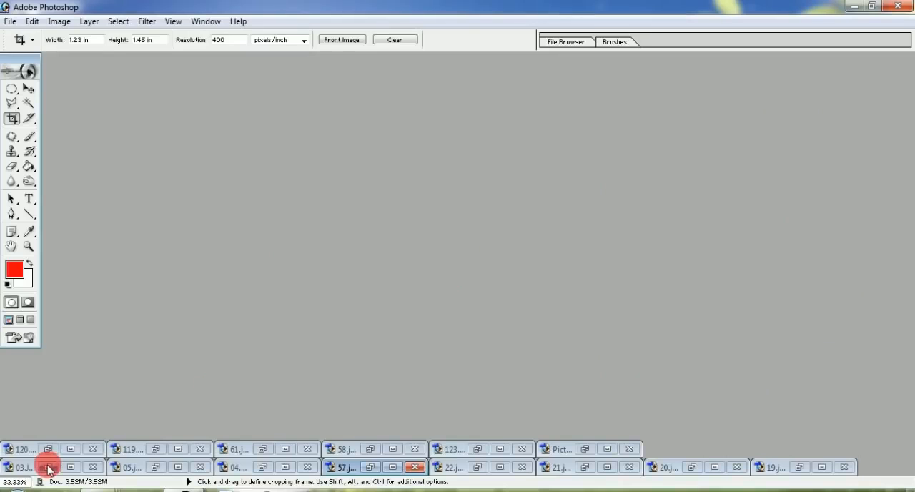
# Step: Restore the minimized 03.JPG, 05.jpg and 04.psd windows and move the 03.JPG window clear of 04.psd
pyautogui.click(48, 467)
pyautogui.click(150, 466)
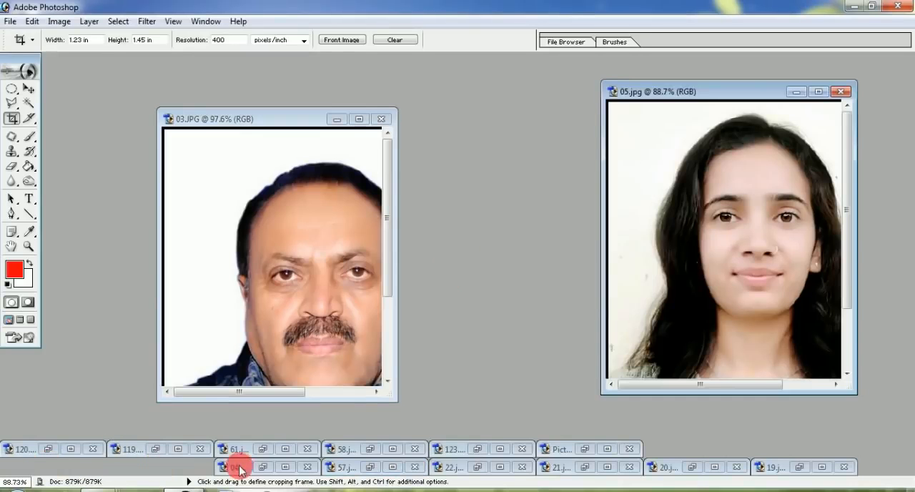
pyautogui.click(254, 467)
pyautogui.click(29, 88)
pyautogui.moveTo(194, 116); pyautogui.dragTo(113, 85)
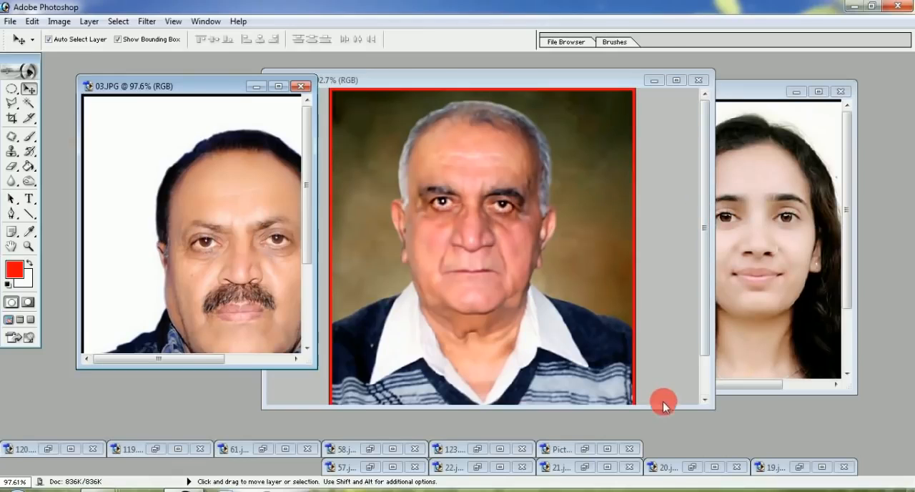
# Step: Zoom 04.psd out to 52.3% in a taller window, move it away from 03.JPG, and enlarge the 03.JPG window
pyautogui.moveTo(667, 408); pyautogui.dragTo(669, 420)
pyautogui.scroll(-5, 390, 231)
pyautogui.scroll(-1, 391, 232)
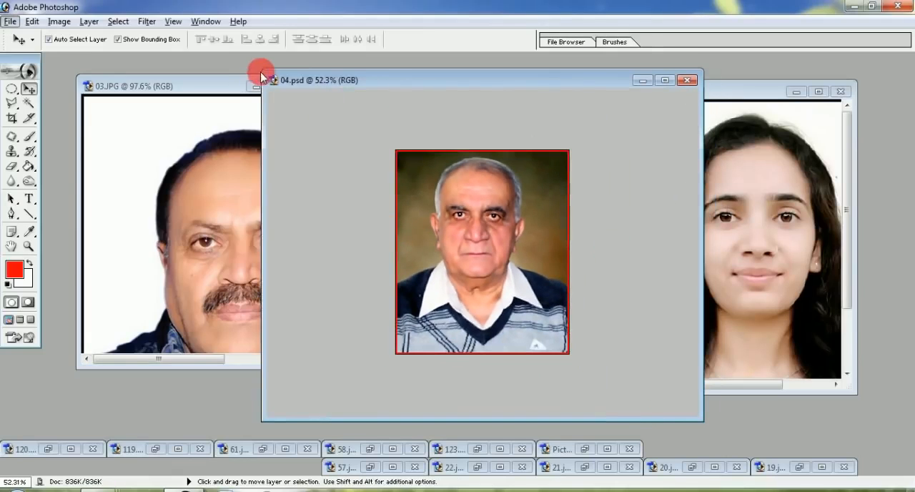
pyautogui.moveTo(459, 71); pyautogui.dragTo(586, 70)
pyautogui.click(182, 82)
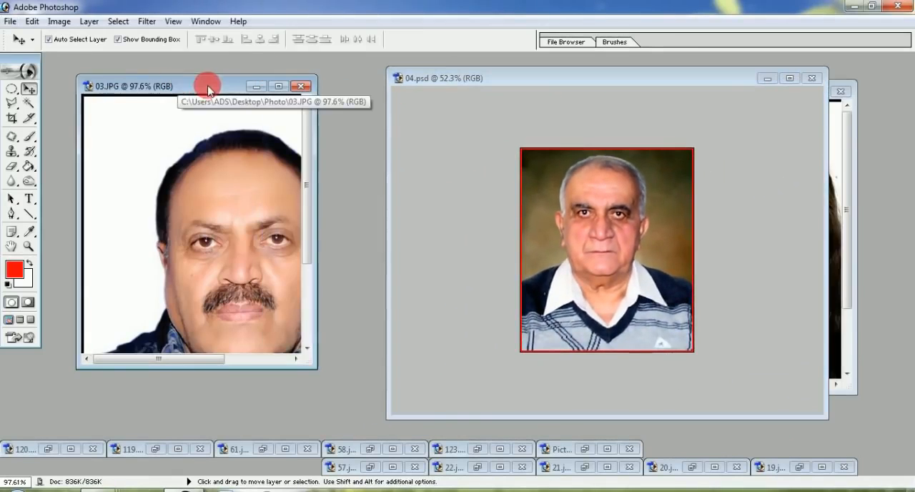
pyautogui.moveTo(317, 371); pyautogui.dragTo(515, 413)
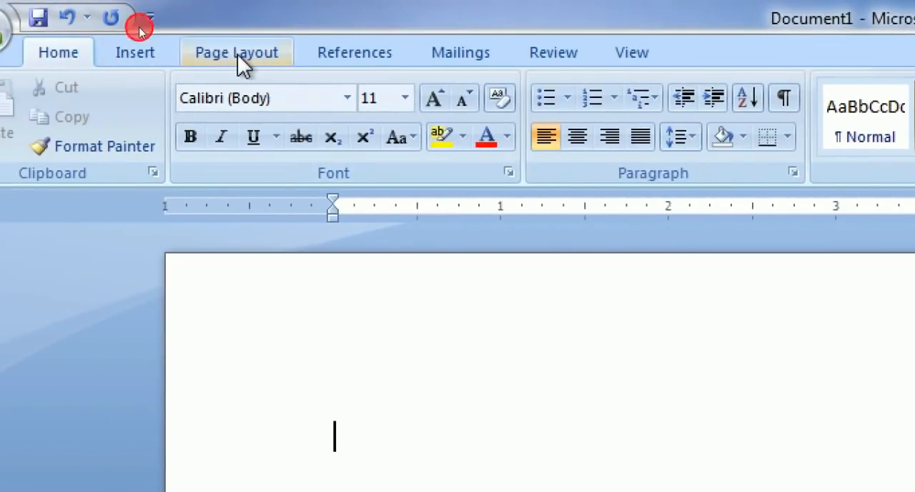
# Step: Set the blank document's paper size to A4 (8.27" x 11.69")
pyautogui.click(136, 27)
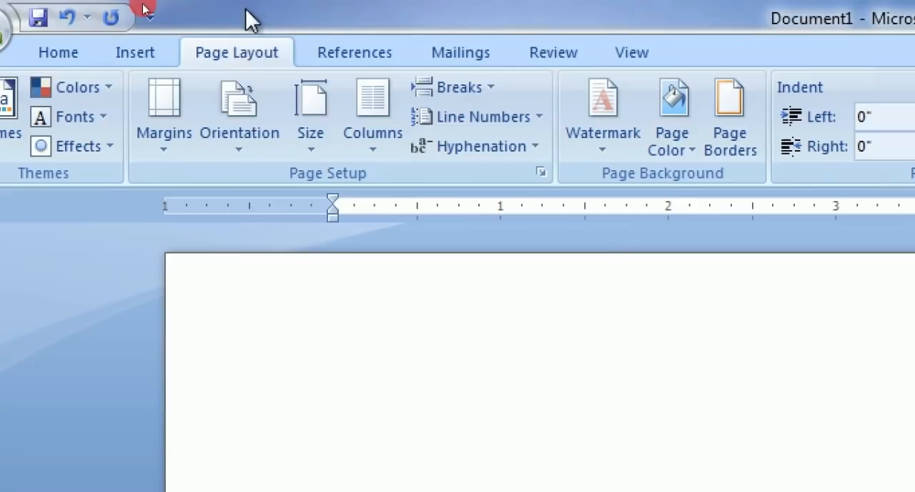
pyautogui.click(310, 146)
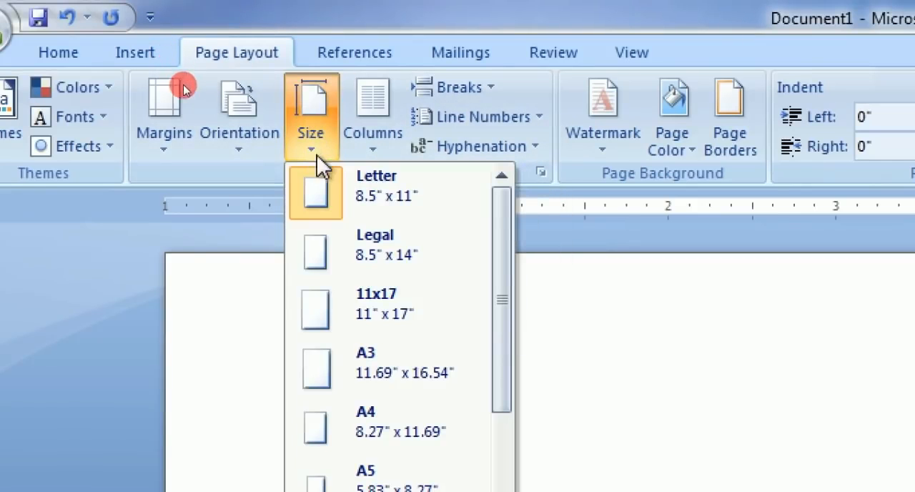
pyautogui.moveTo(291, 400)
pyautogui.mouseDown()
pyautogui.moveTo(300, 420)
pyautogui.moveTo(481, 454)
pyautogui.mouseUp()
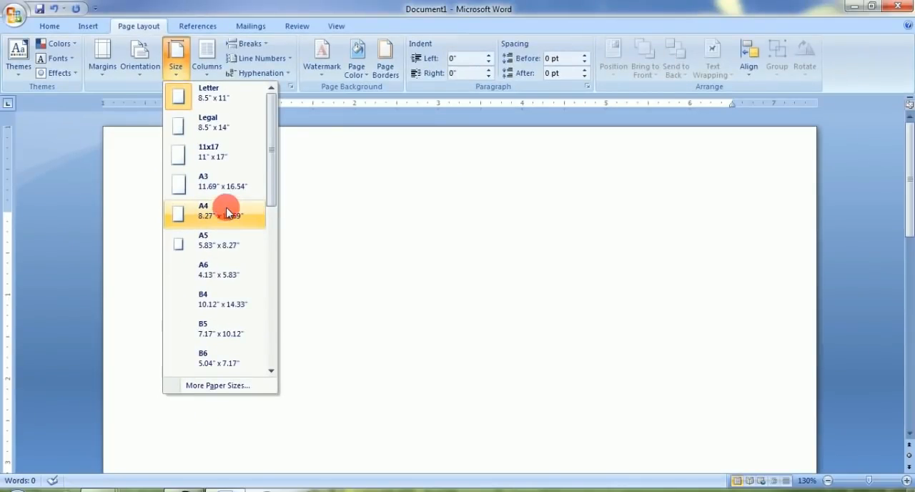
pyautogui.click(211, 214)
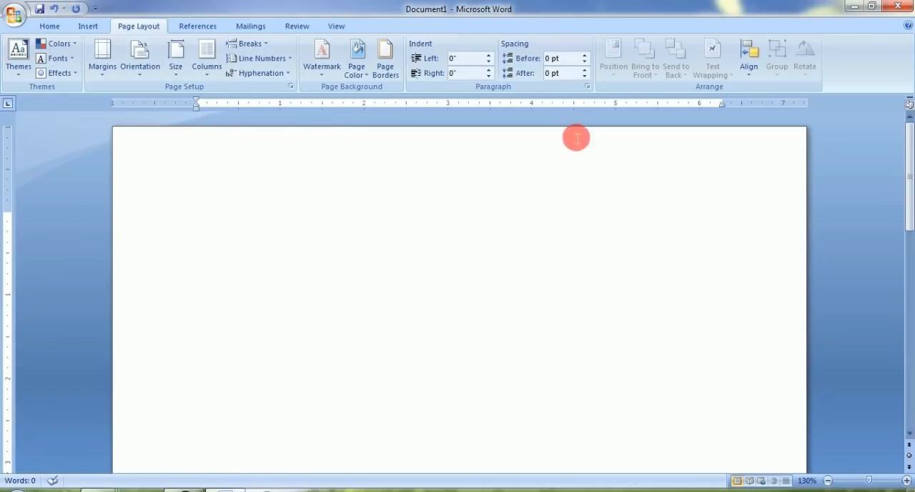
pyautogui.moveTo(8, 214); pyautogui.dragTo(10, 218)
pyautogui.moveTo(158, 37); pyautogui.dragTo(263, 64)
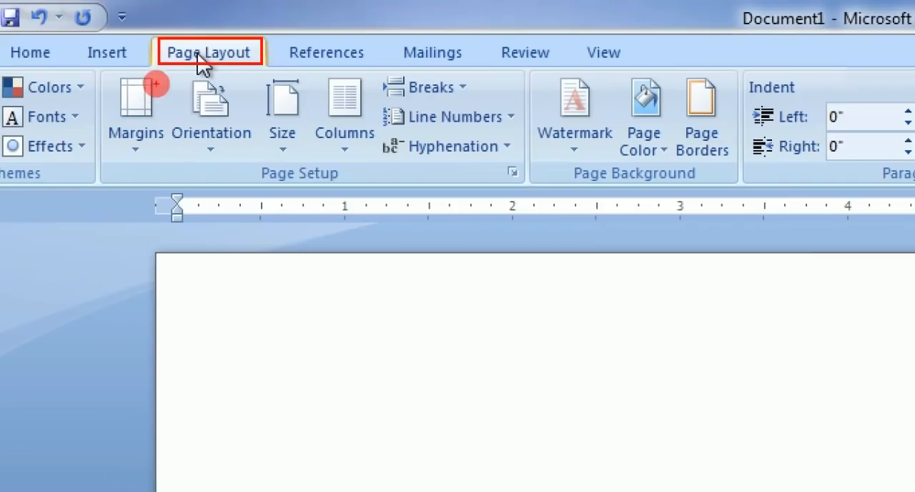
pyautogui.moveTo(183, 66); pyautogui.dragTo(157, 98)
pyautogui.moveTo(105, 69); pyautogui.dragTo(168, 162)
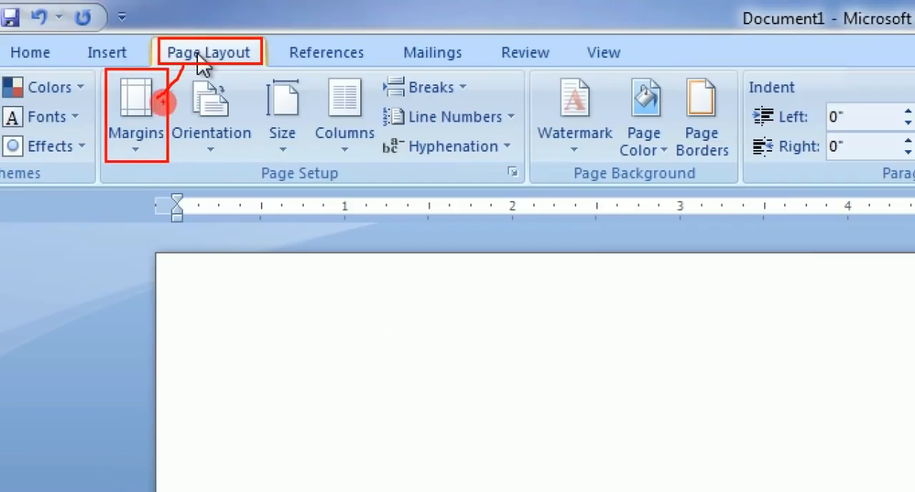
pyautogui.moveTo(110, 97); pyautogui.dragTo(141, 80)
pyautogui.press('Escape')
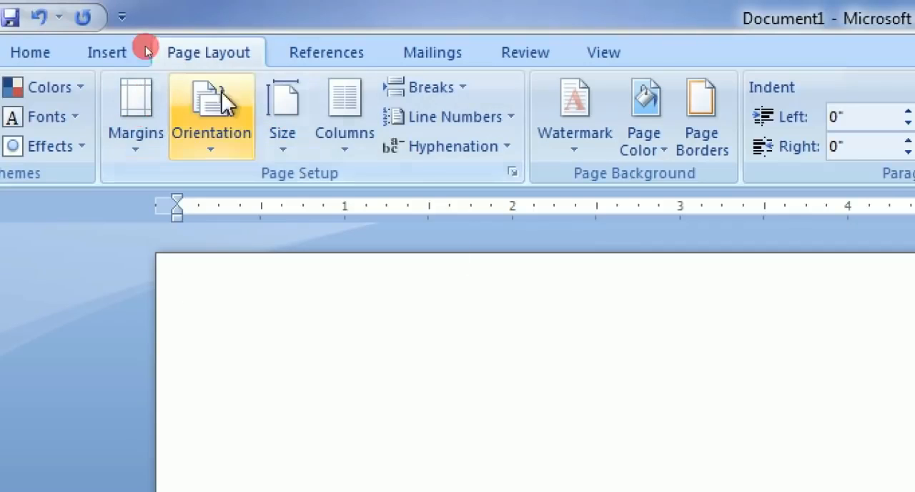
# Step: Set custom top, bottom, left and right margins of 0.1" for the whole document and keep them without fixing to the printable area
pyautogui.click(135, 128)
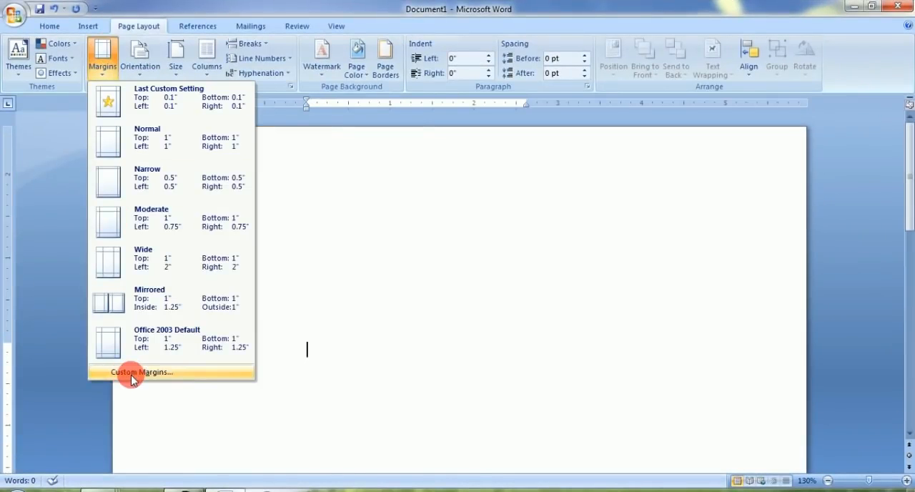
pyautogui.moveTo(89, 362)
pyautogui.mouseDown()
pyautogui.moveTo(237, 380)
pyautogui.moveTo(342, 372)
pyautogui.mouseUp()
pyautogui.press('Escape')
pyautogui.click(188, 373)
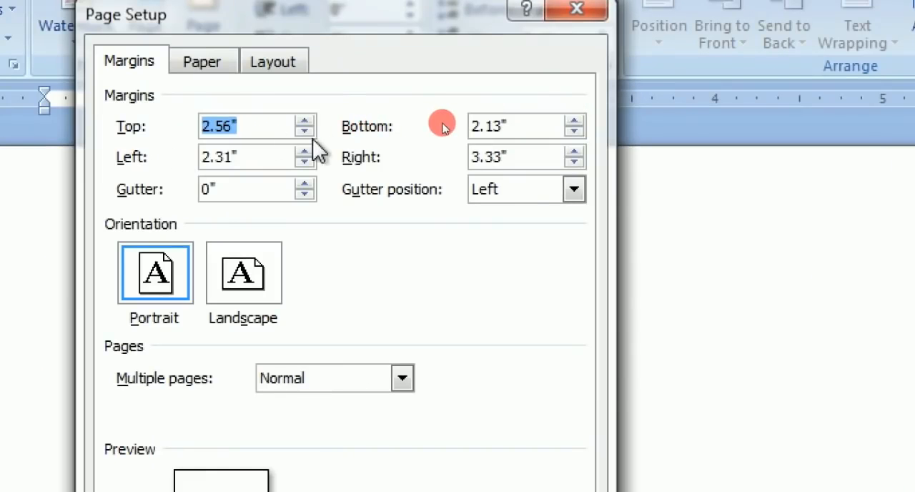
pyautogui.moveTo(305, 131); pyautogui.dragTo(303, 131)
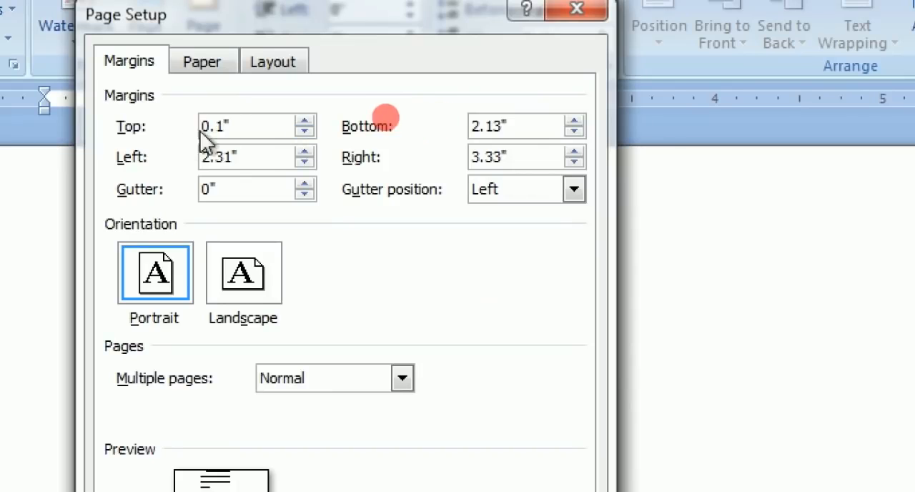
pyautogui.moveTo(574, 131); pyautogui.dragTo(574, 130)
pyautogui.moveTo(304, 162); pyautogui.dragTo(304, 162)
pyautogui.moveTo(574, 162); pyautogui.dragTo(574, 161)
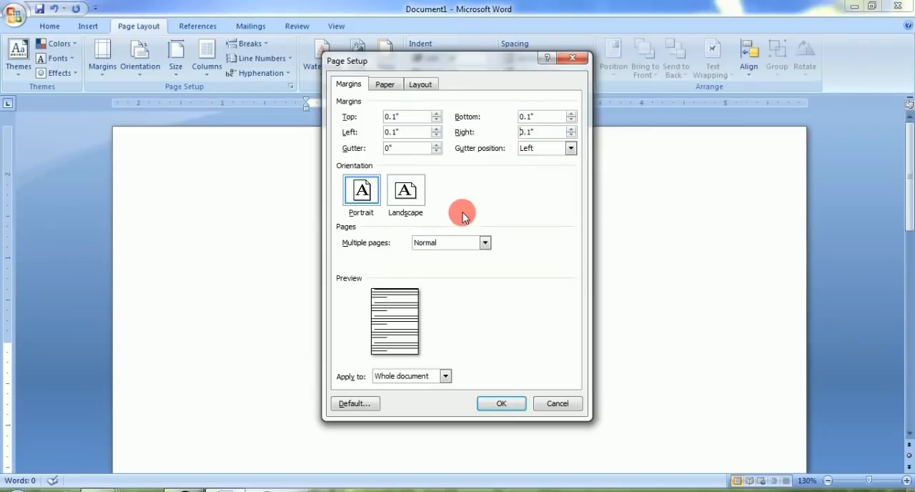
pyautogui.click(500, 405)
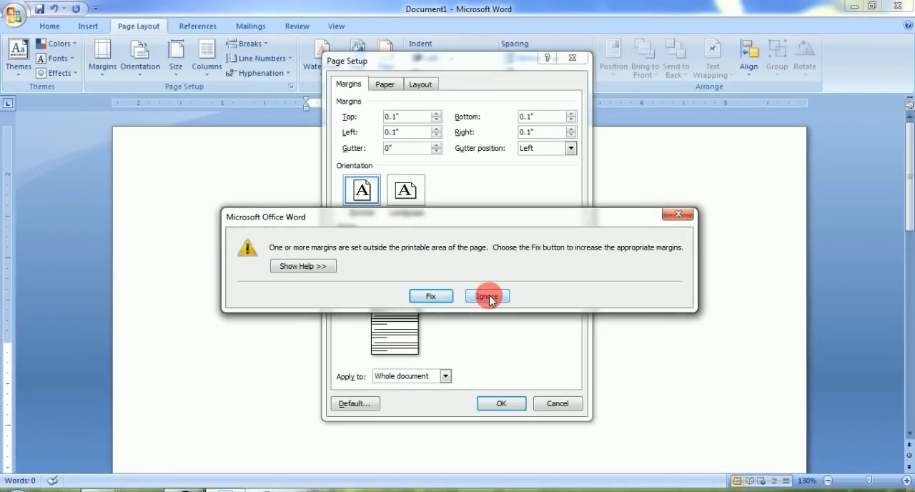
pyautogui.click(482, 306)
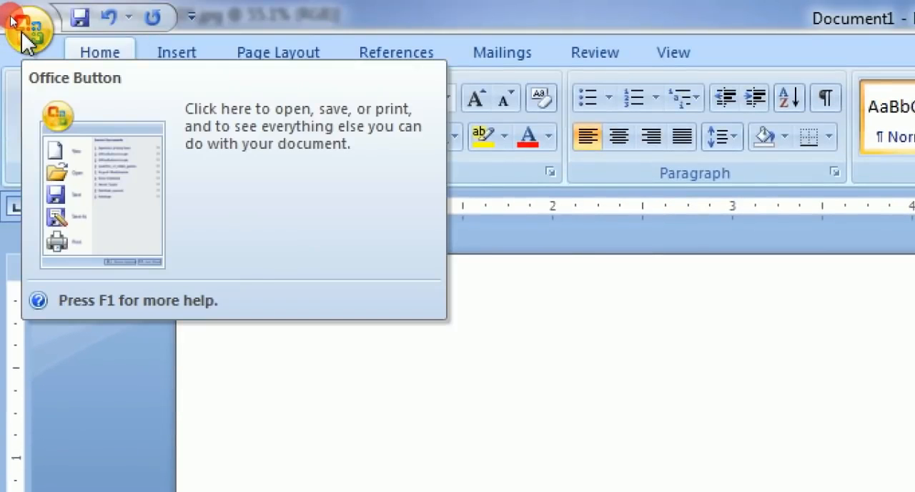
# Step: Save the document to the Desktop as a Word Document named Photo Print page
pyautogui.click(22, 33)
pyautogui.click(81, 205)
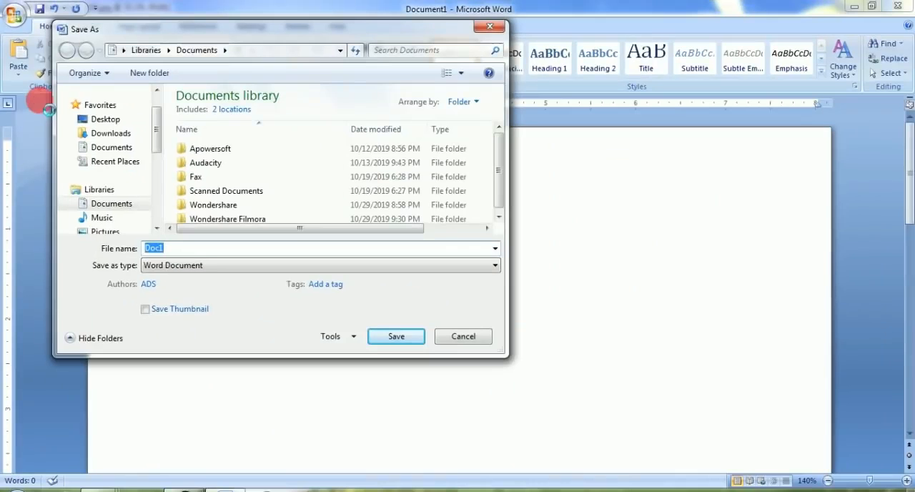
pyautogui.click(207, 238)
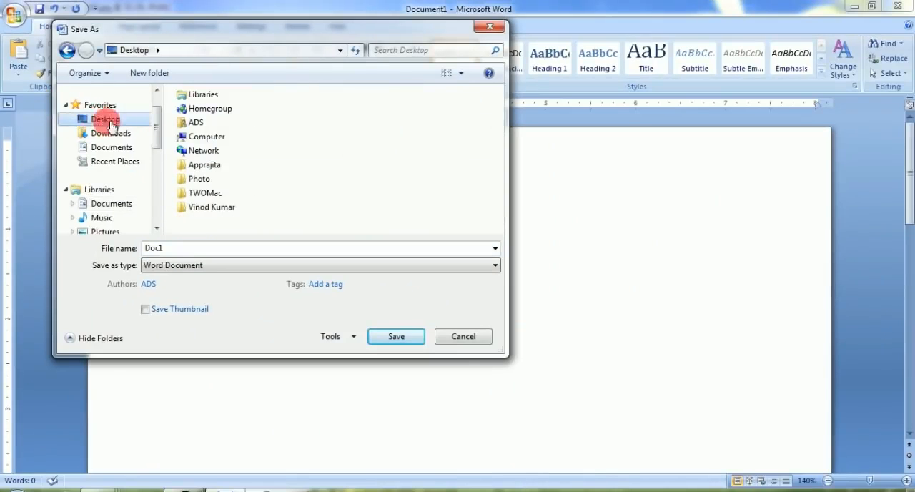
pyautogui.doubleClick(179, 250)
pyautogui.write('Photo Print page')
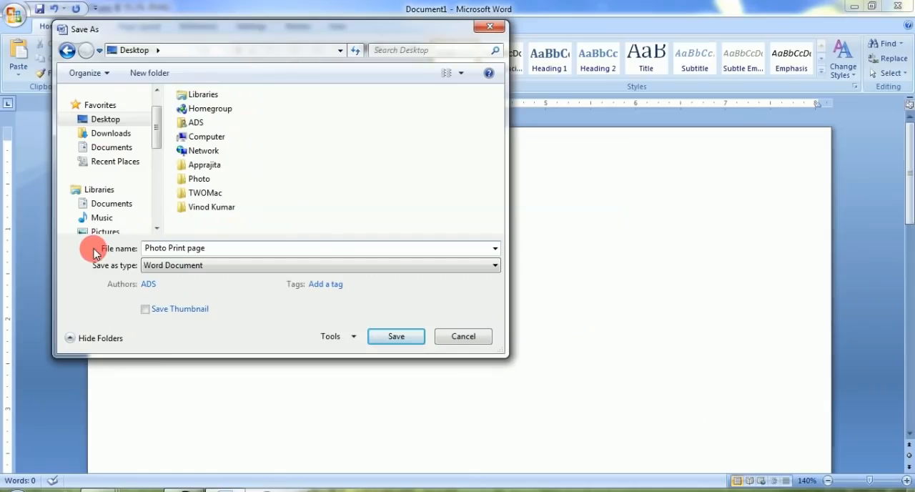
pyautogui.click(398, 337)
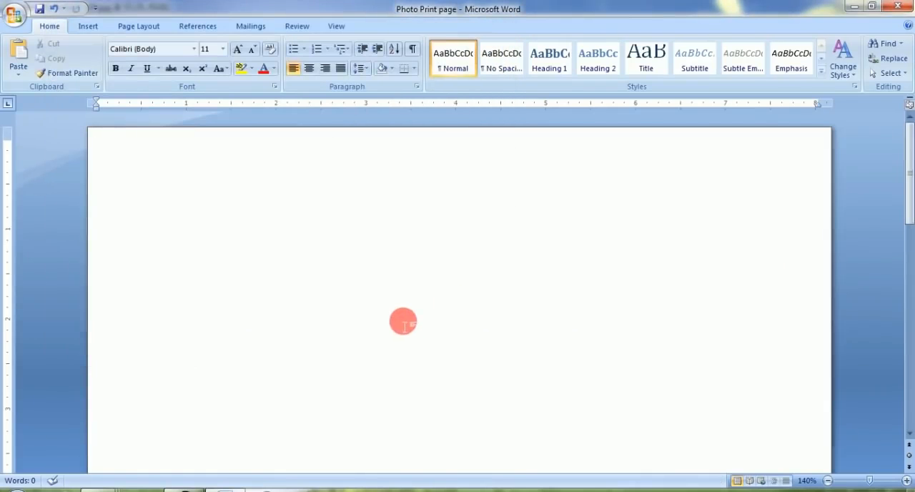
# Step: Close the document, minimize Photoshop and place the Photo Print page file below the Photo folder on the desktop
pyautogui.click(904, 7)
pyautogui.click(457, 284)
pyautogui.click(894, 20)
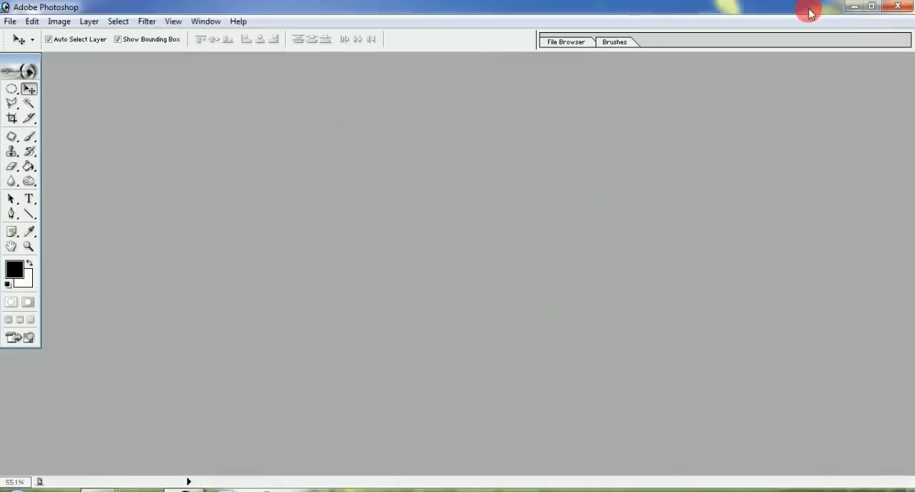
pyautogui.click(854, 6)
pyautogui.moveTo(25, 442); pyautogui.dragTo(119, 208)
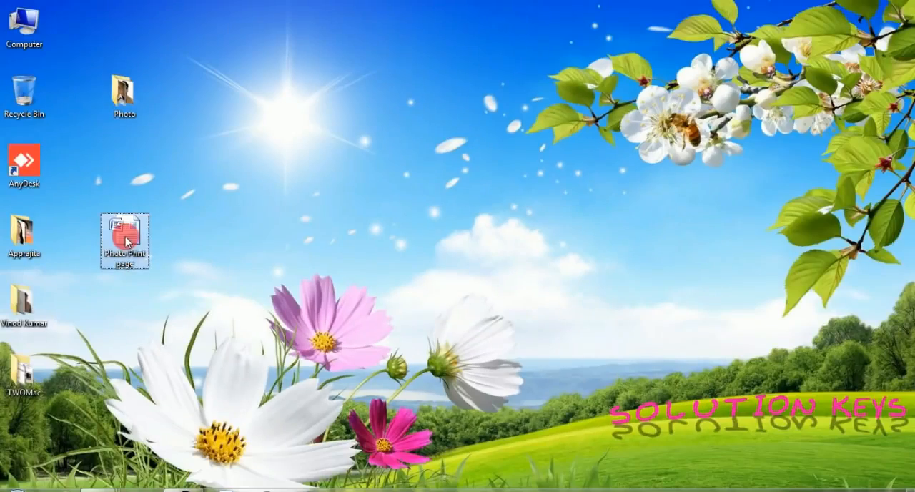
# Step: Reopen Photo Print page from the desktop and save it with the No Spacing style applied
pyautogui.doubleClick(126, 241)
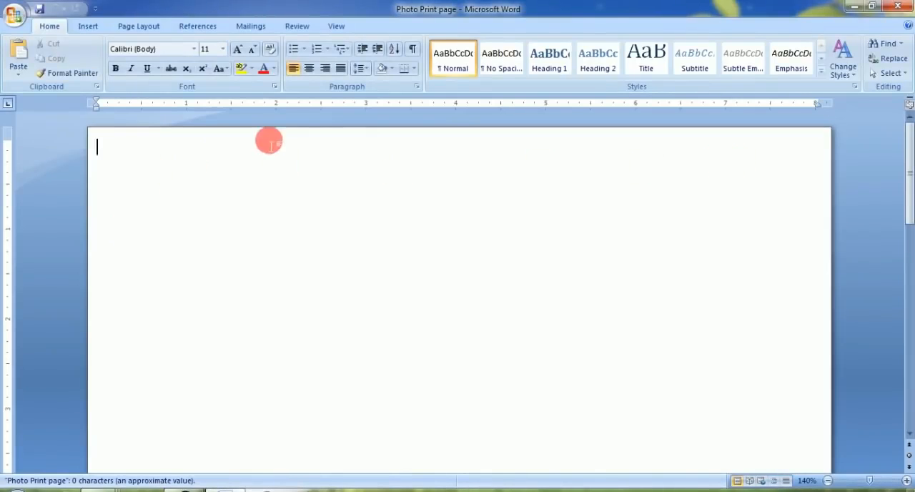
pyautogui.click(504, 65)
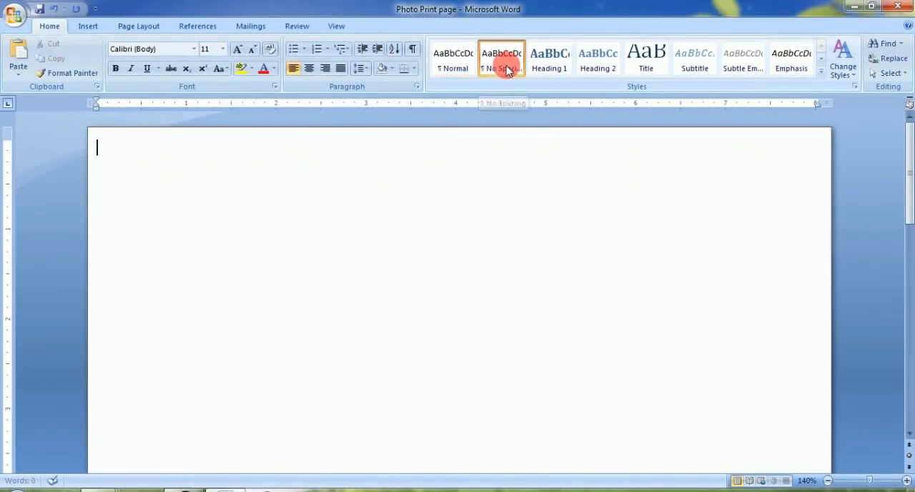
pyautogui.hotkey('ctrl', 's')
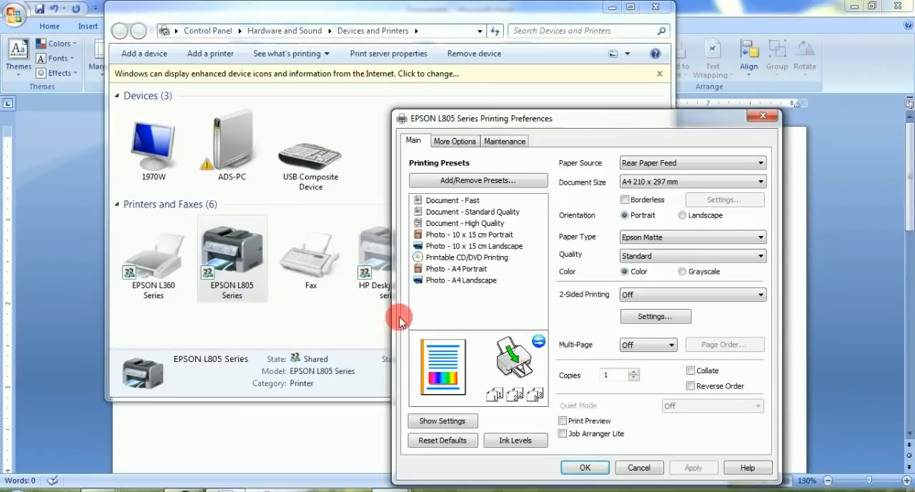
# Step: Set the EPSON L805 printing preferences to A4 210 x 297 mm and Epson Matte paper, and close the printer windows
pyautogui.moveTo(586, 118); pyautogui.dragTo(442, 67)
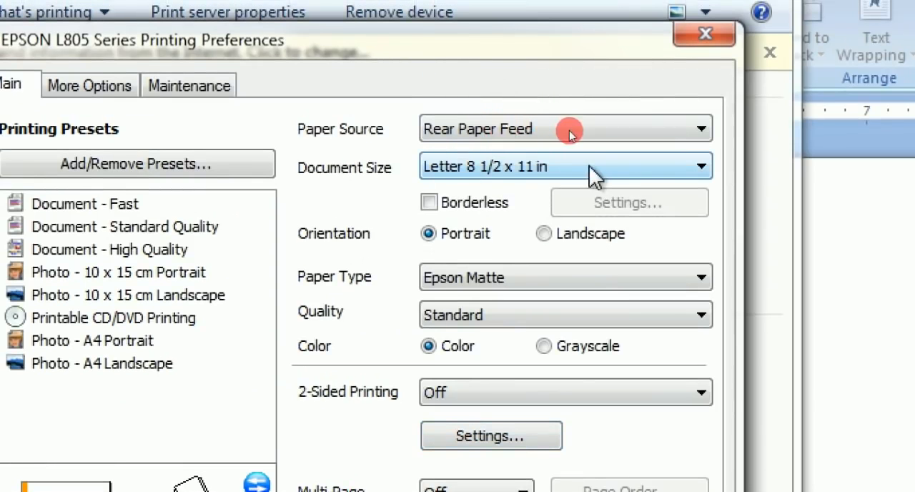
pyautogui.click(529, 166)
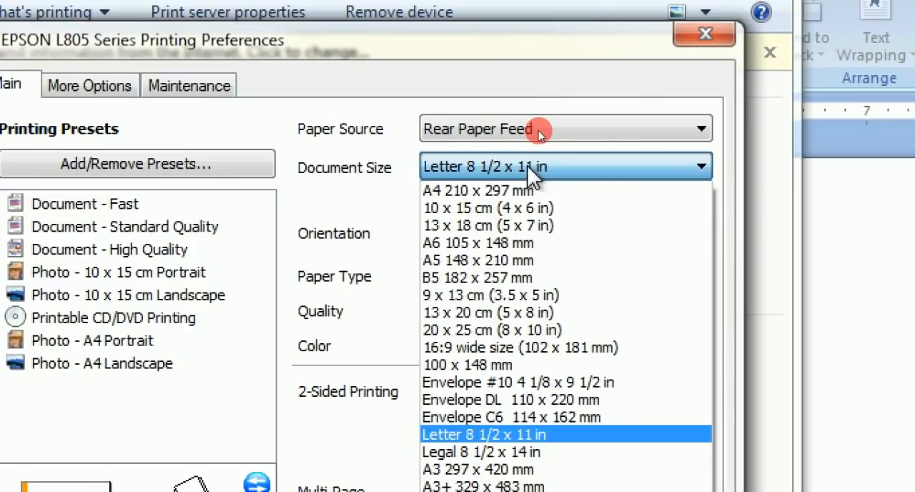
pyautogui.click(475, 191)
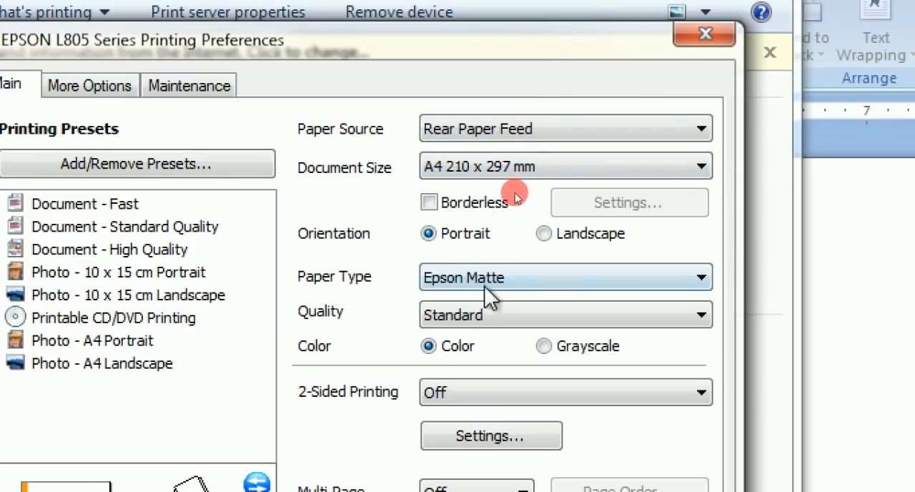
pyautogui.click(509, 283)
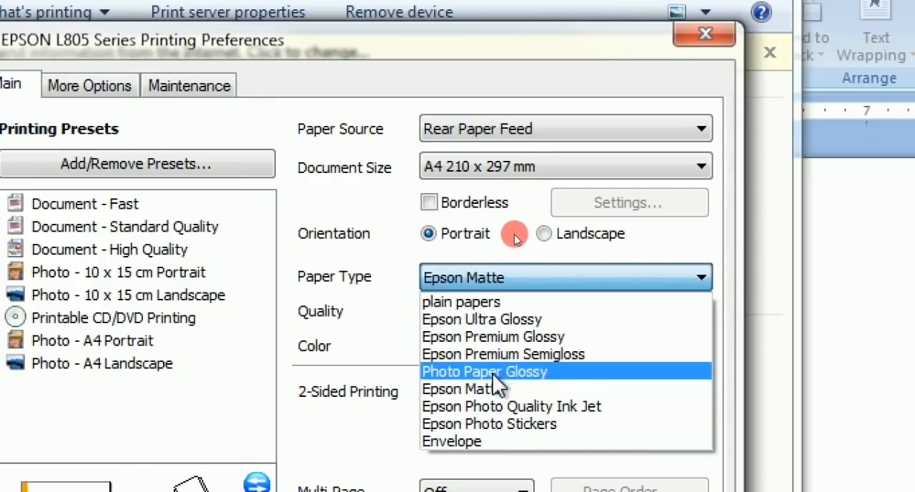
pyautogui.click(471, 393)
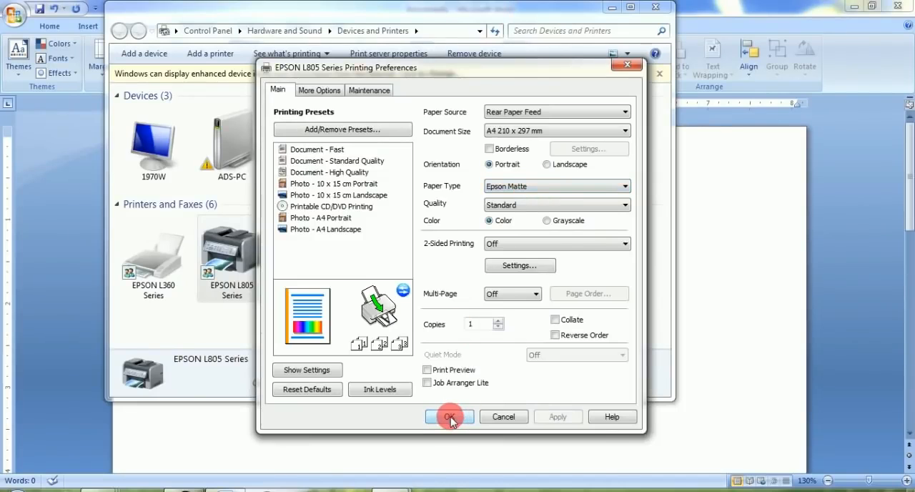
pyautogui.click(452, 416)
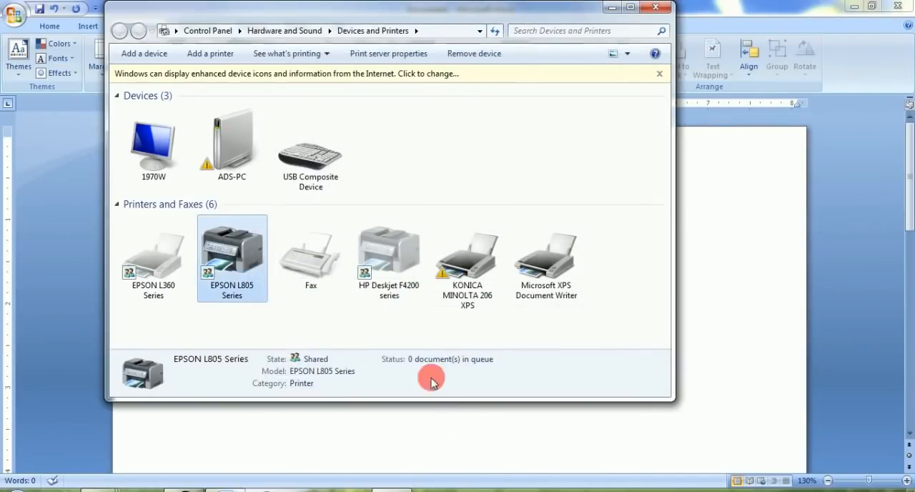
pyautogui.click(661, 9)
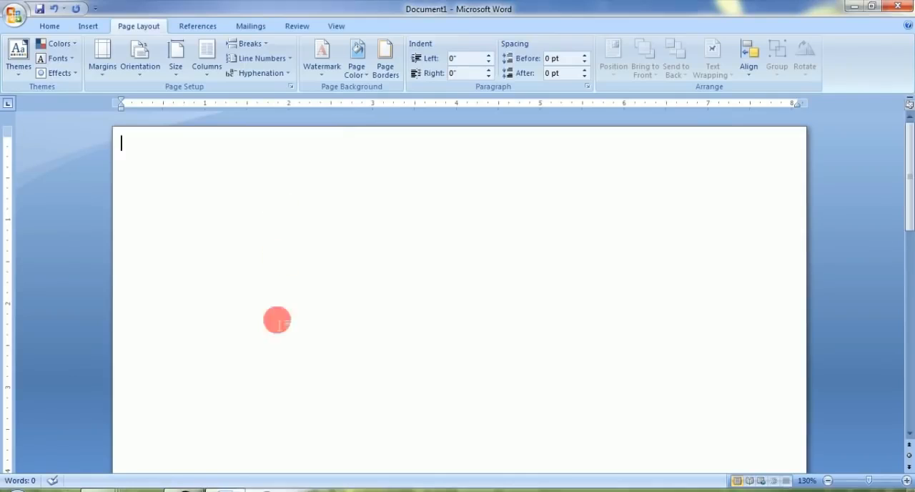
# Step: Switch to Photoshop and show 03.JPG in a maximized window, fitted to the screen
pyautogui.click(188, 490)
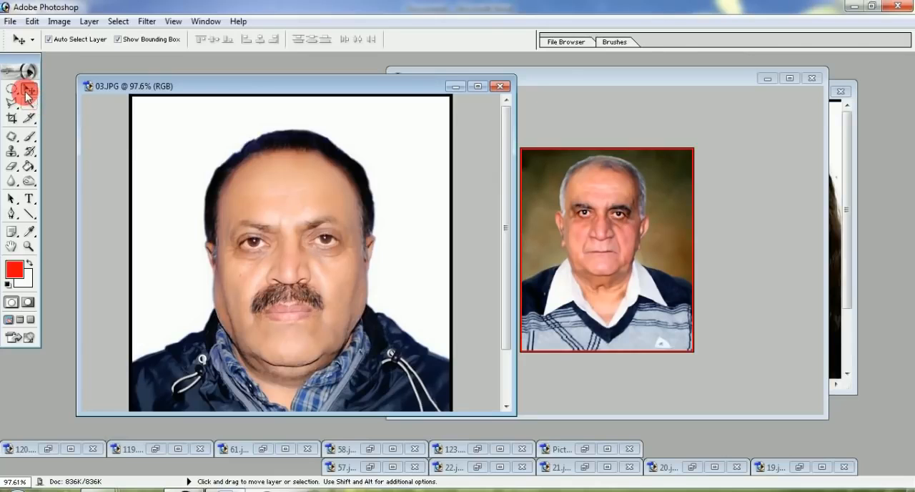
pyautogui.hotkey('ctrl', '-')
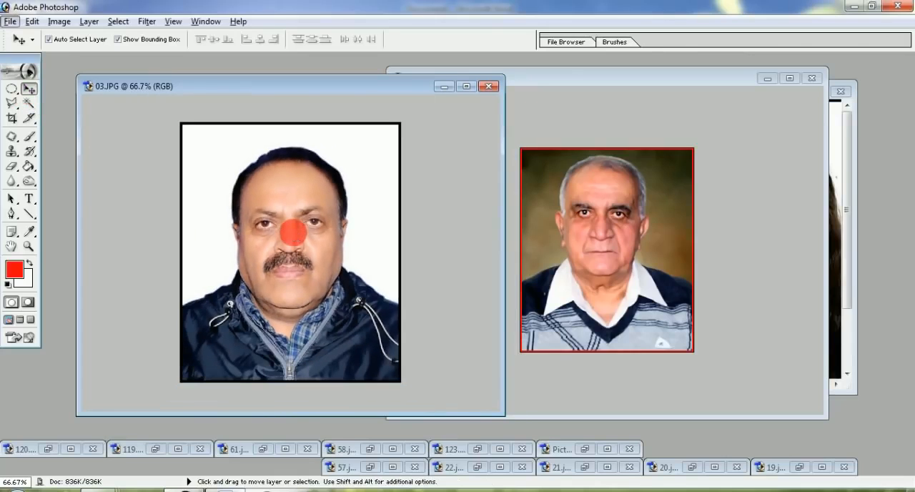
pyautogui.doubleClick(275, 93)
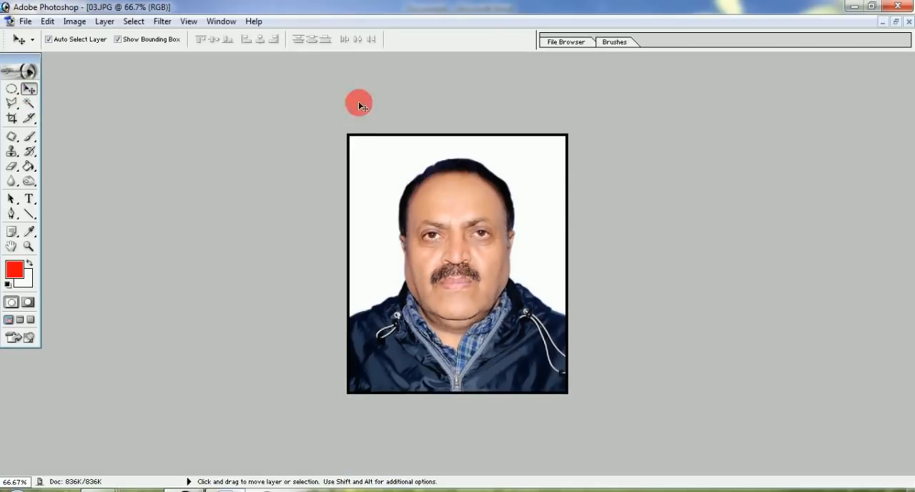
pyautogui.hotkey('ctrl', '0')
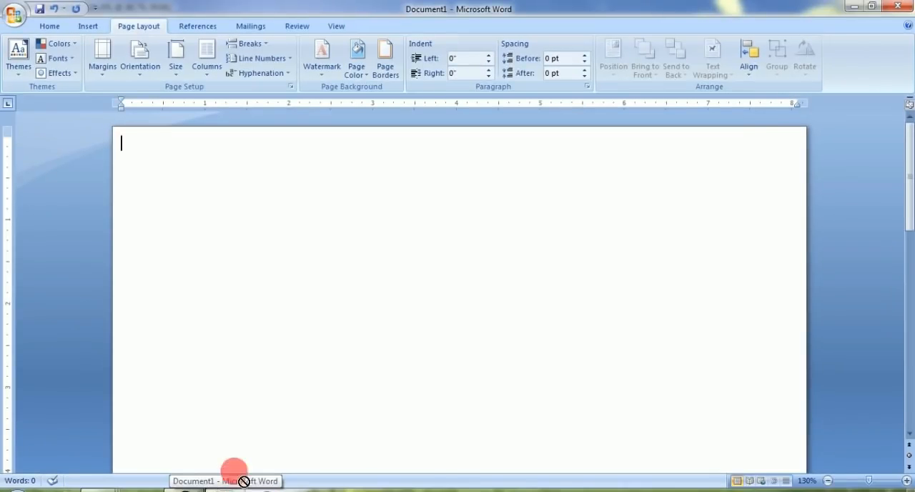
# Step: Copy the 03.JPG portrait from Photoshop into the start of the blank Word page and deselect it
pyautogui.moveTo(244, 481); pyautogui.dragTo(243, 311)
pyautogui.moveTo(320, 244); pyautogui.dragTo(155, 134)
pyautogui.press('super+plus')
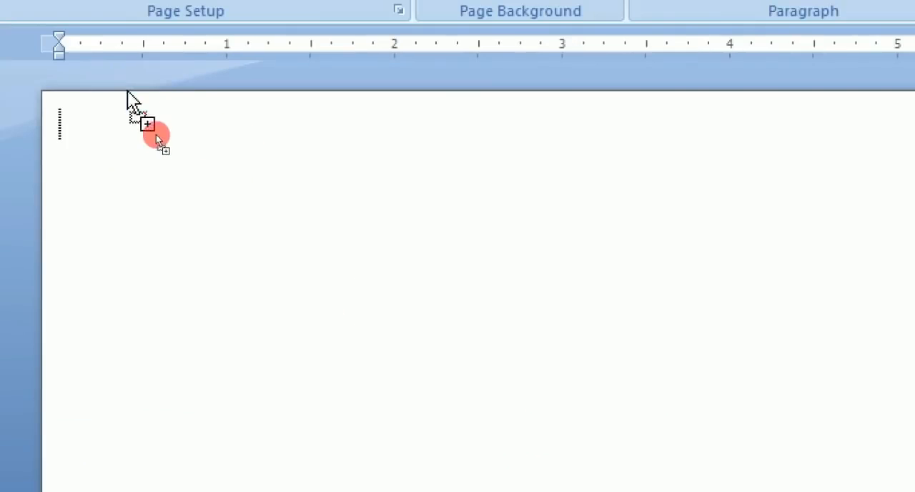
pyautogui.press('super+minus')
pyautogui.moveTo(203, 185); pyautogui.dragTo(268, 255)
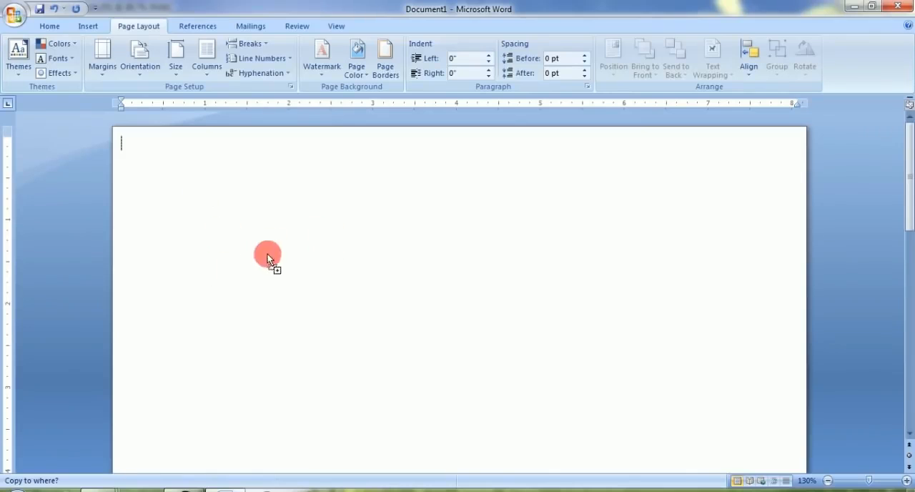
pyautogui.moveTo(425, 269); pyautogui.dragTo(425, 269)
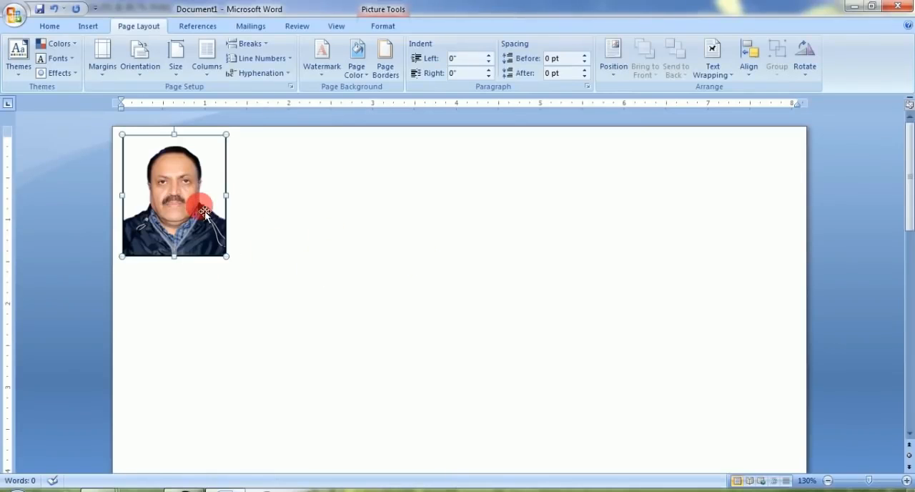
pyautogui.click(262, 245)
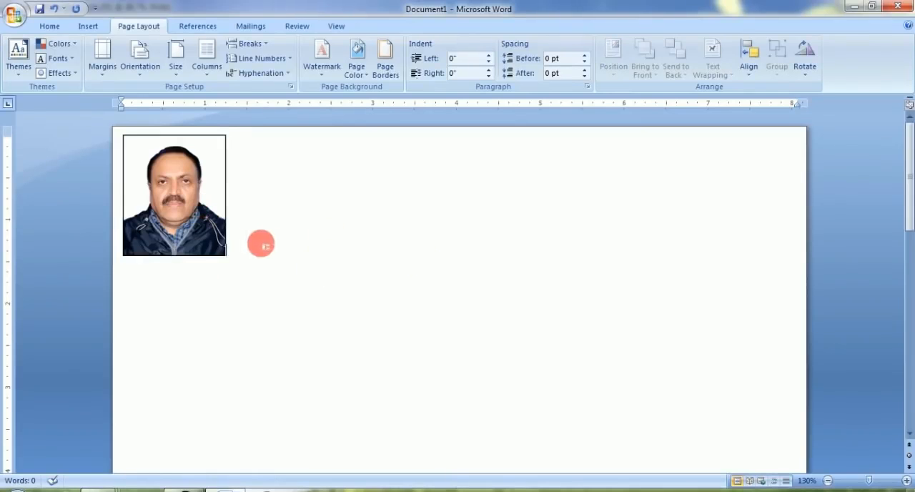
# Step: Duplicate the inserted portrait in the Word page to make a first row of three copies
pyautogui.click(207, 213)
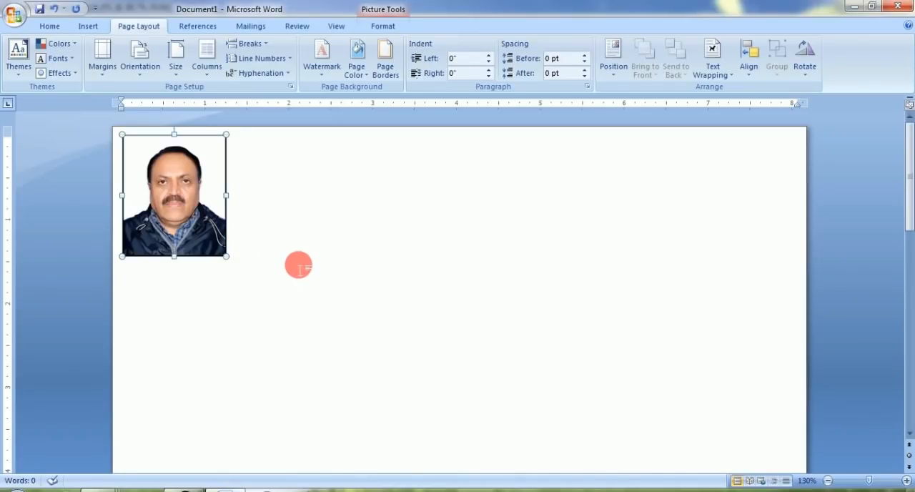
pyautogui.hotkey('ctrl', 'c')
pyautogui.hotkey('ctrl', 'v')
pyautogui.hotkey('ctrl', 'v')
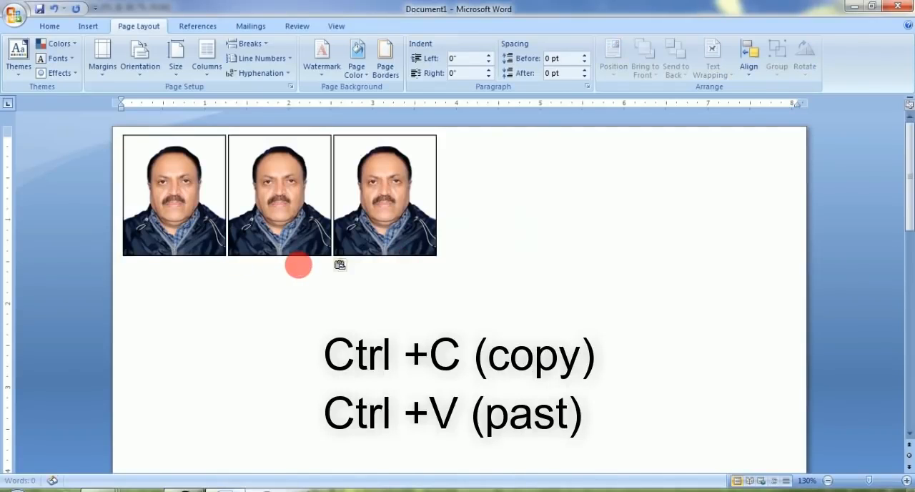
pyautogui.hotkey('ctrl', 'v')
pyautogui.press('BackSpace')
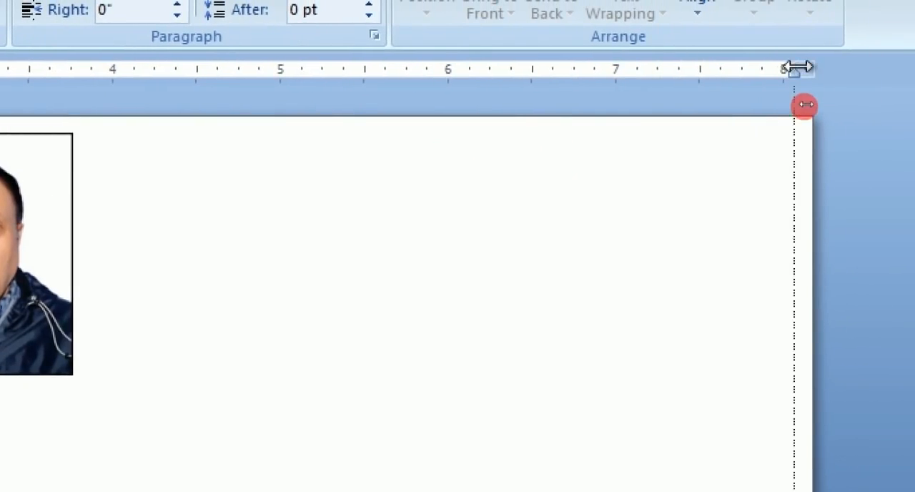
# Step: Try the right indent just past 4 inches and return it to just past 8 inches
pyautogui.moveTo(797, 68); pyautogui.dragTo(120, 88)
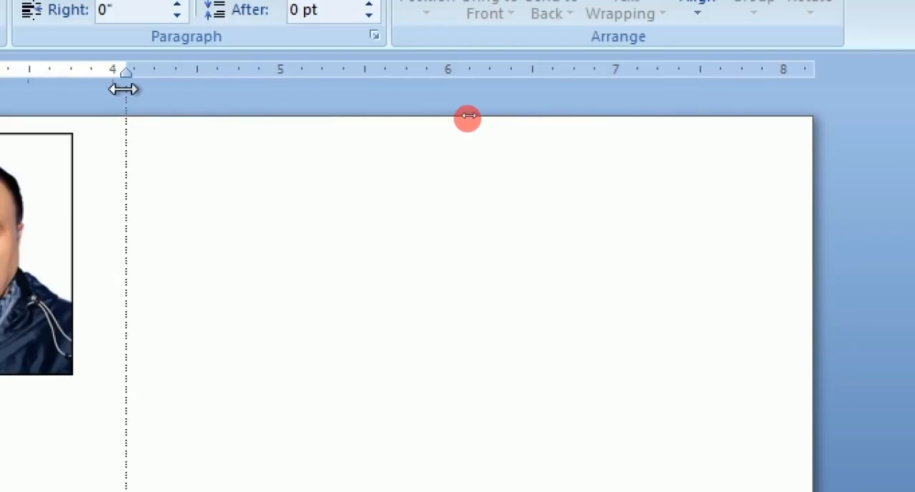
pyautogui.moveTo(124, 89); pyautogui.dragTo(123, 89)
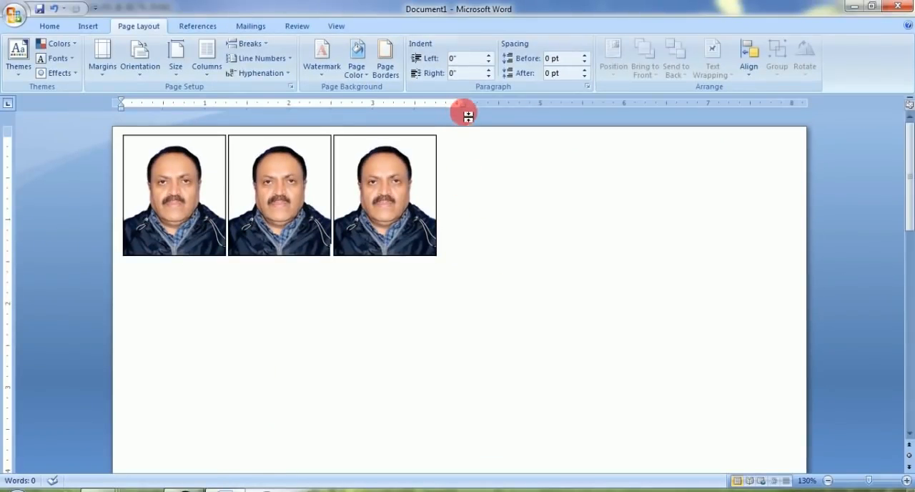
pyautogui.moveTo(469, 103); pyautogui.dragTo(800, 102)
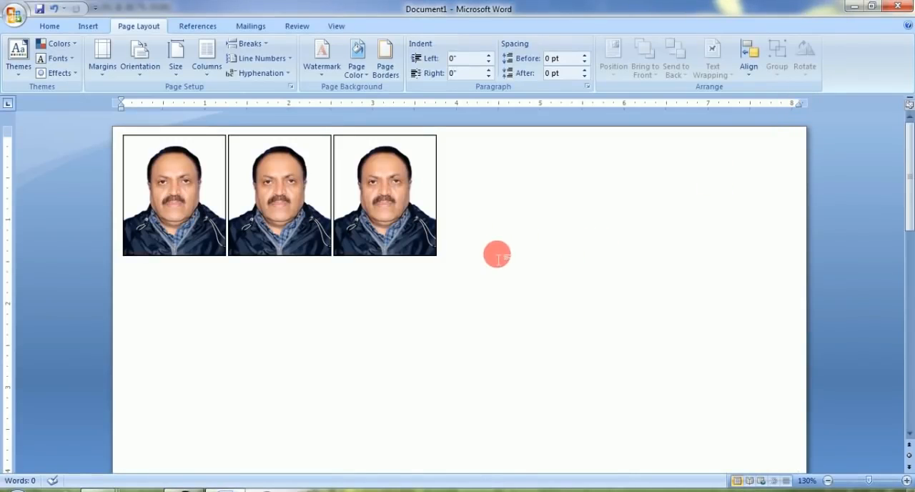
# Step: Paste three more portraits and set the right indent just past 4 inches, wrapping them into two rows of three
pyautogui.hotkey('ctrl', 'v')
pyautogui.hotkey('ctrl', 'v')
pyautogui.hotkey('ctrl', 'v')
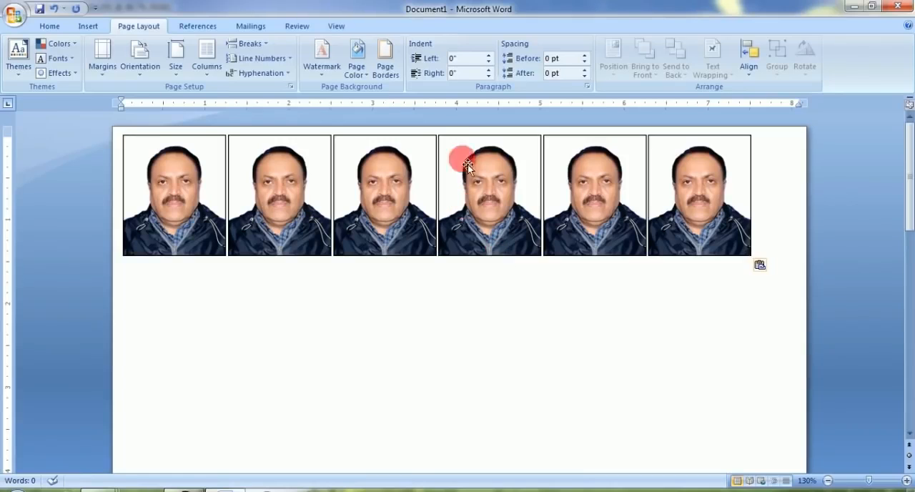
pyautogui.moveTo(806, 103); pyautogui.dragTo(463, 108)
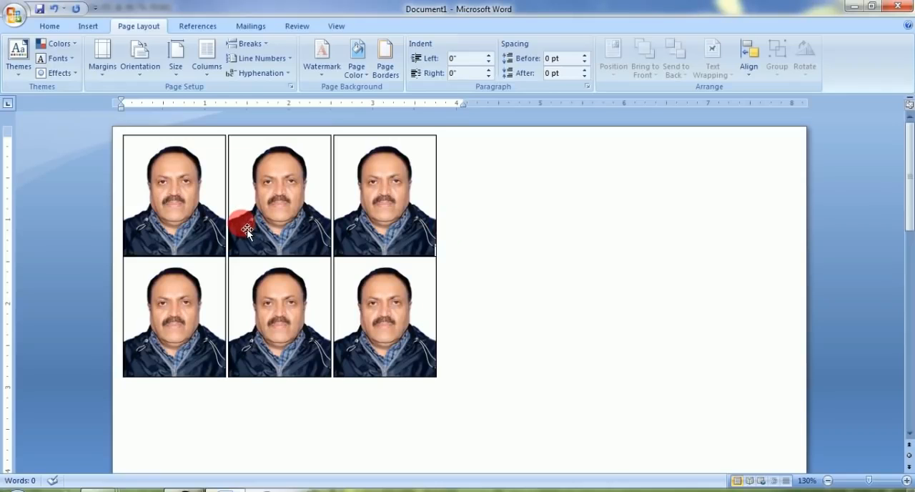
# Step: Insert spaces between the three portraits in the first row to leave cutting gaps
pyautogui.press('super+plus')
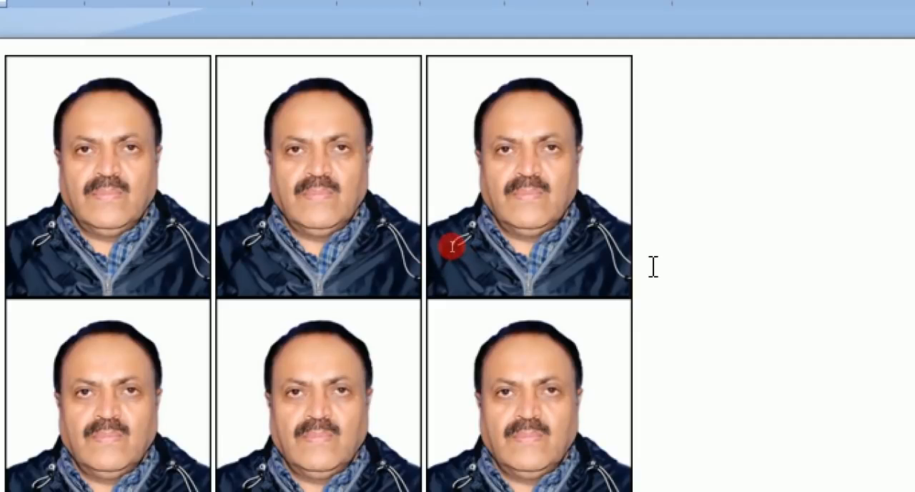
pyautogui.click(634, 283)
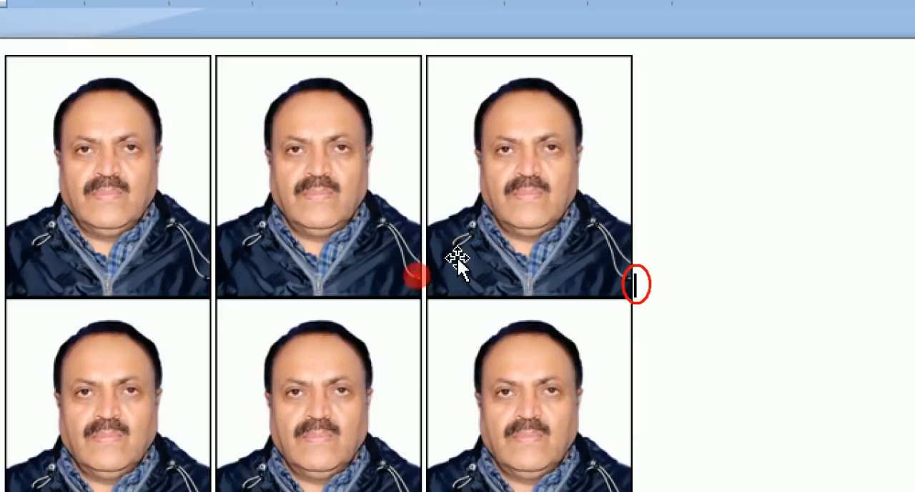
pyautogui.click(424, 286)
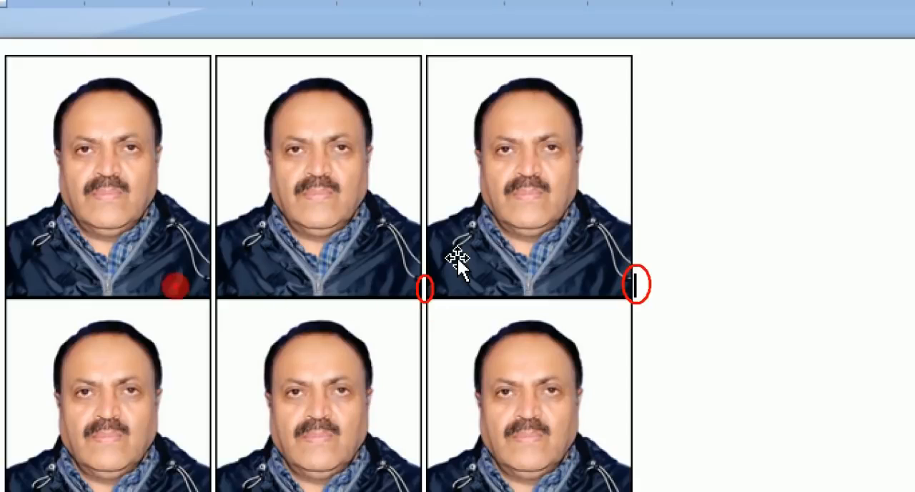
pyautogui.click(215, 290)
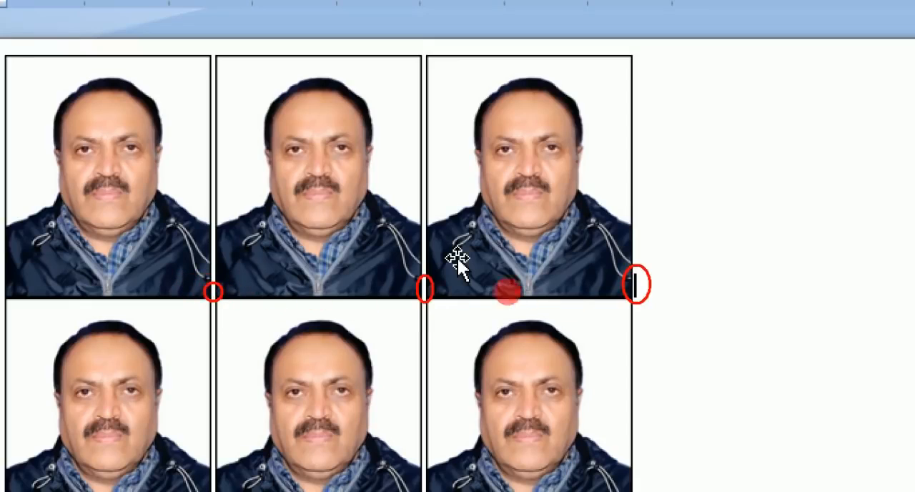
pyautogui.moveTo(428, 287); pyautogui.dragTo(629, 286)
pyautogui.moveTo(227, 291); pyautogui.dragTo(419, 290)
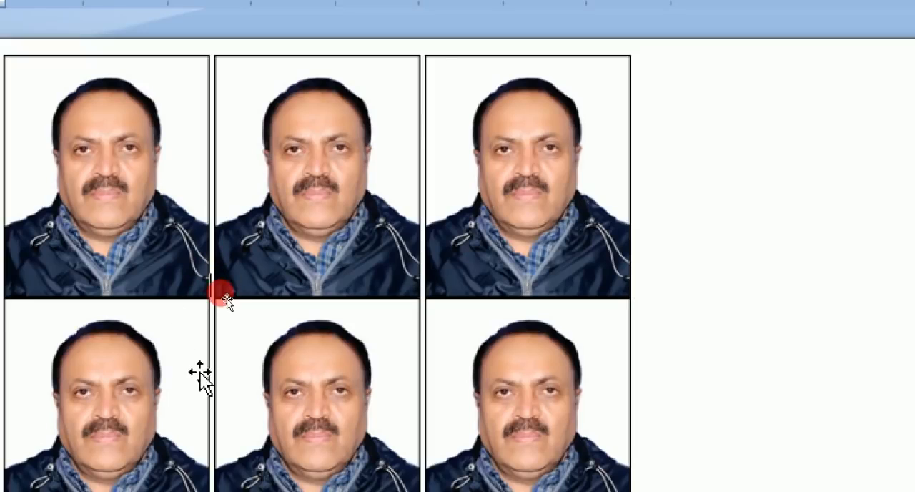
pyautogui.press('space')
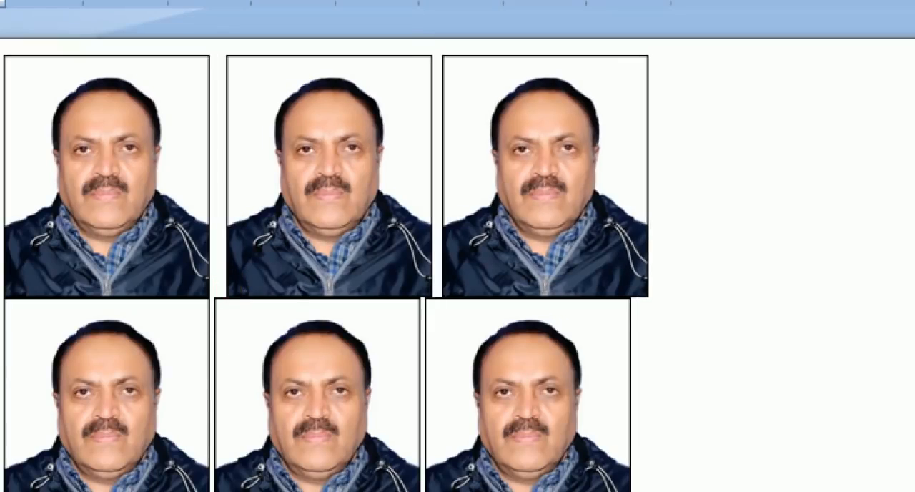
# Step: Insert matching spaces between the three portraits in the second row
pyautogui.scroll(-3, 226, 272)
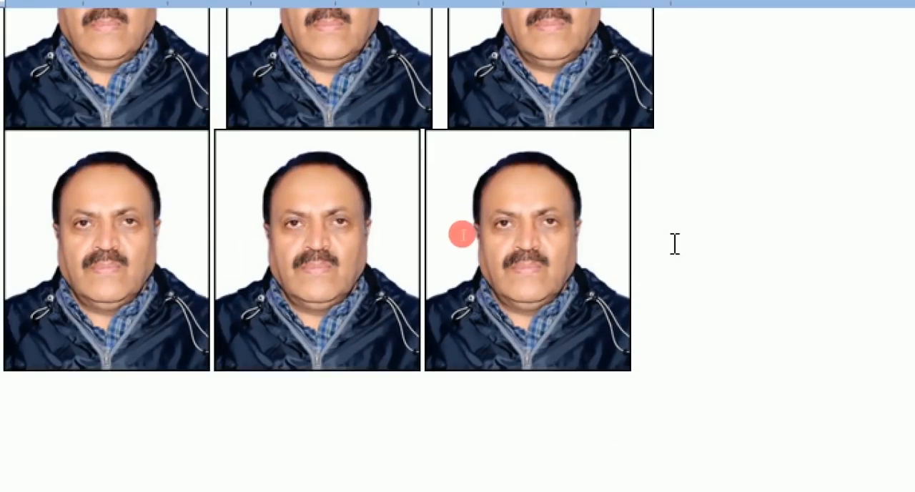
pyautogui.press('Right')
pyautogui.press('Right')
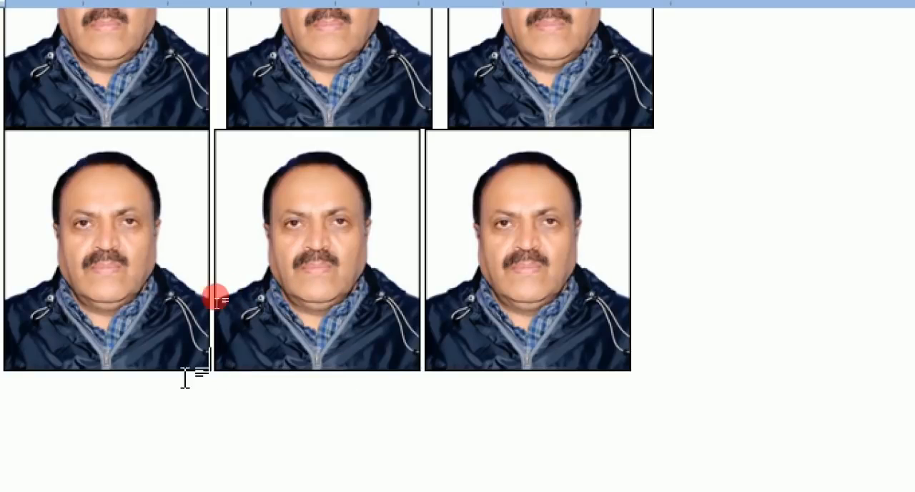
pyautogui.press('Right')
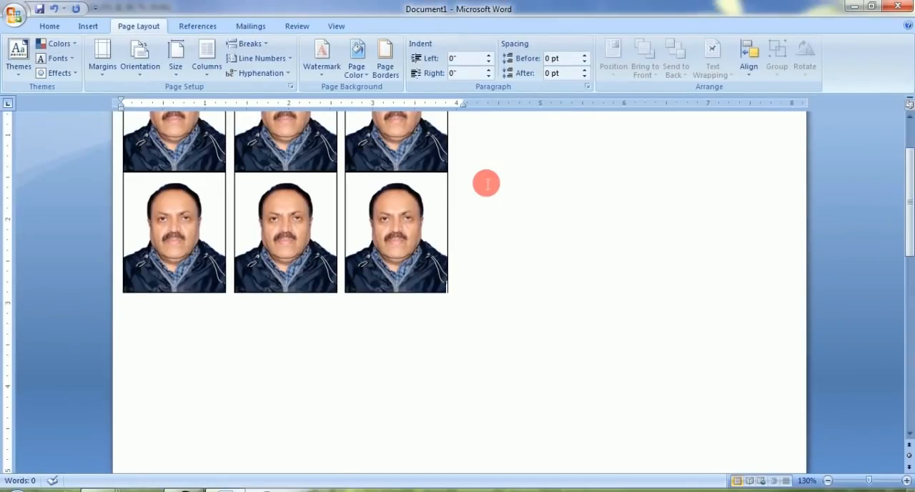
pyautogui.scroll(3, 706, 222)
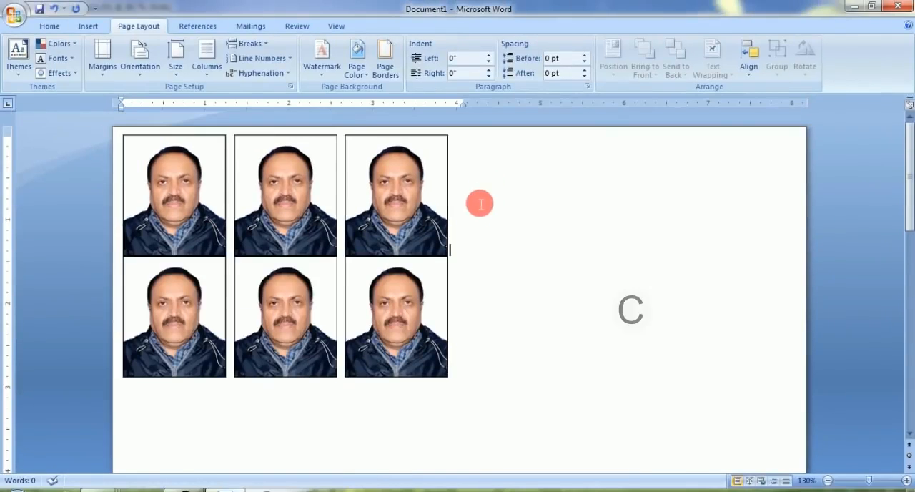
# Step: Try 1.5 line spacing on all six portraits and undo it
pyautogui.hotkey('ctrl', 'a')
pyautogui.hotkey('ctrl', '5')
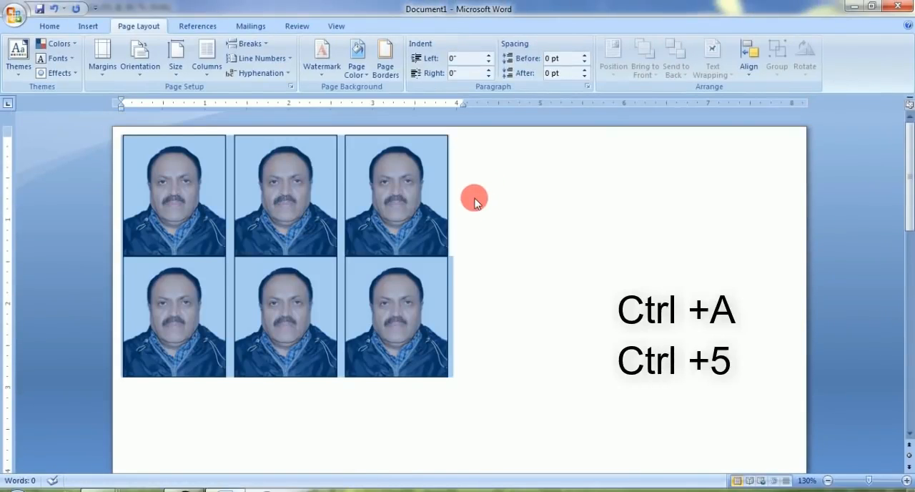
pyautogui.hotkey('ctrl', '5')
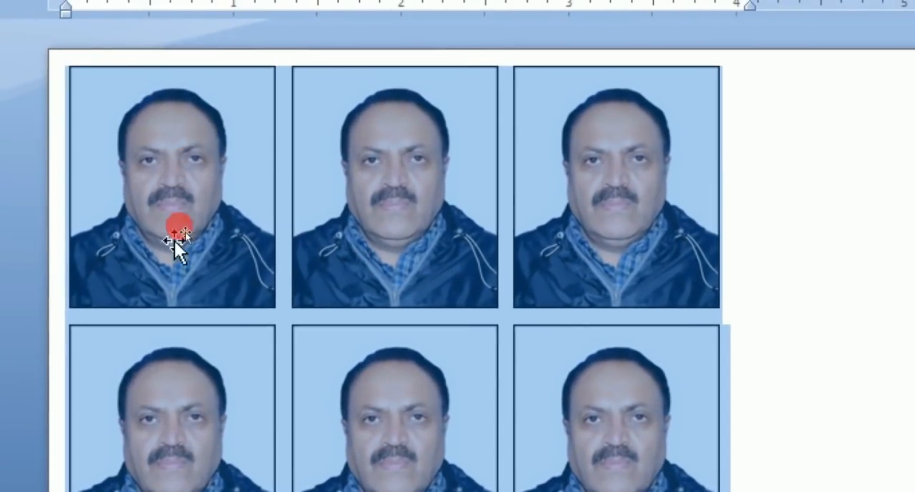
pyautogui.click(665, 221)
pyautogui.hotkey('ctrl', 'z')
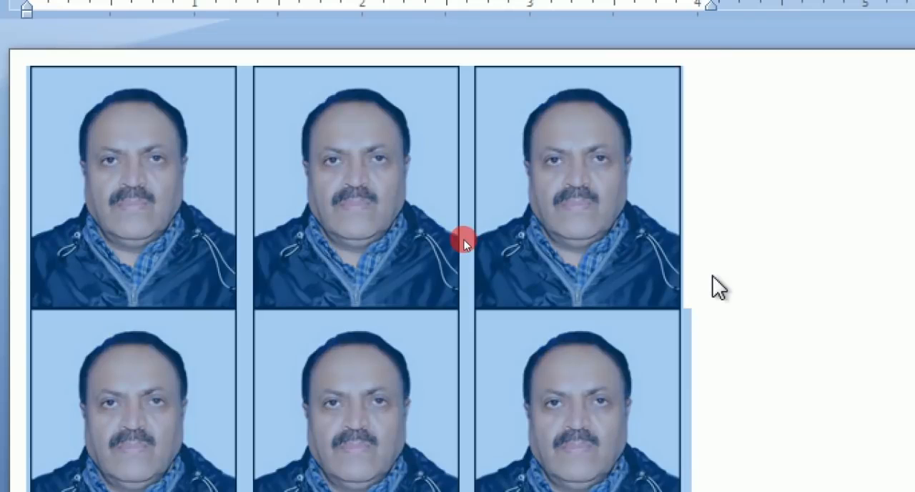
# Step: Apply 1.5 line spacing to all six portraits to separate the rows, and deselect them
pyautogui.click(715, 280)
pyautogui.hotkey('ctrl', 'a')
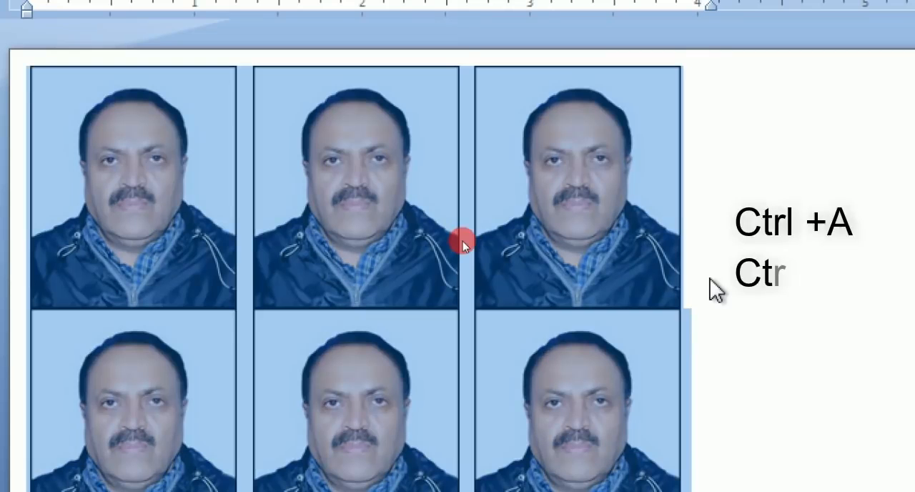
pyautogui.hotkey('ctrl', '5')
pyautogui.click(685, 321)
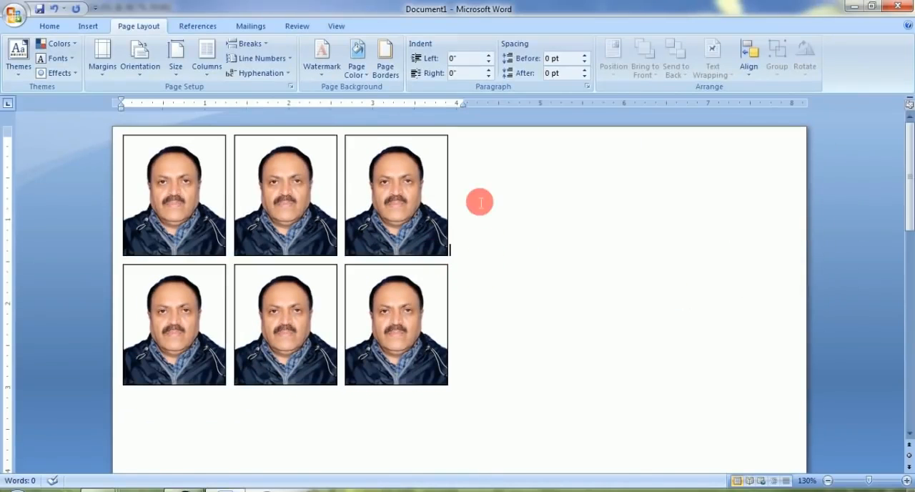
# Step: Delete the three portraits in the second row, leaving only the first row
pyautogui.click(411, 341)
pyautogui.press('BackSpace')
pyautogui.press('BackSpace')
pyautogui.press('BackSpace')
pyautogui.press('BackSpace')
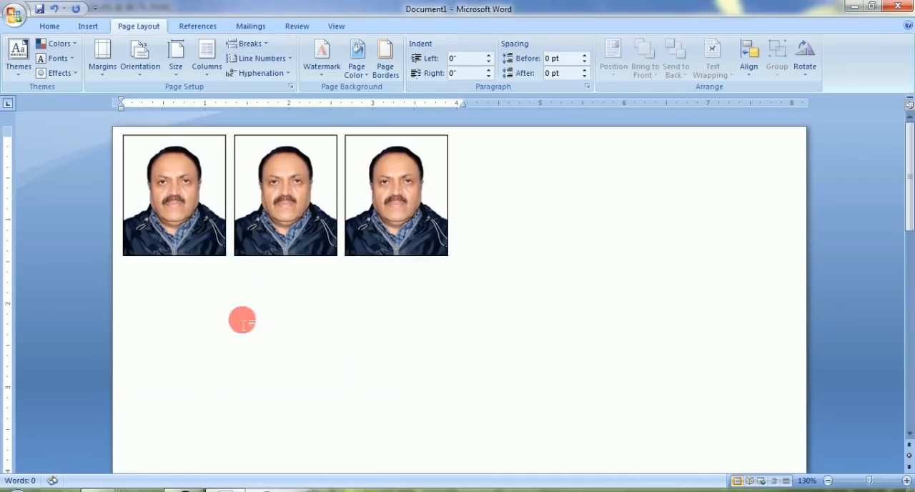
pyautogui.press('BackSpace')
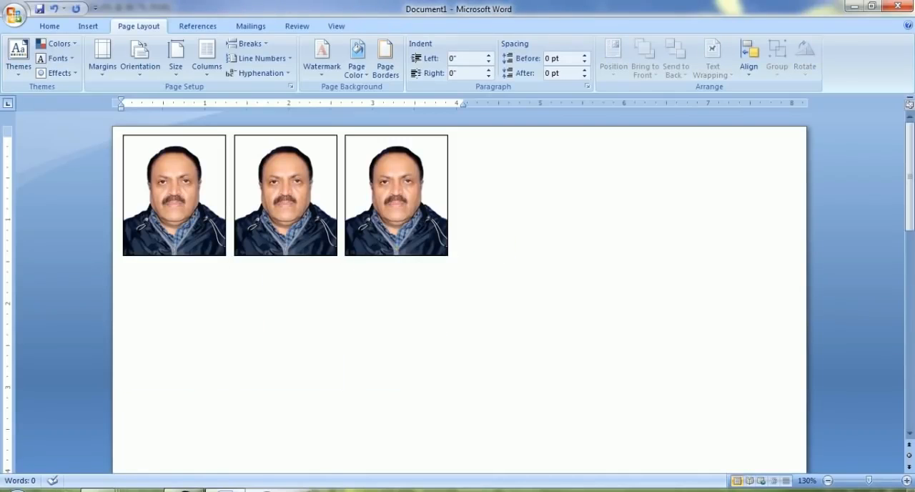
# Step: Switch to Photoshop, close 03.JPG, and bring the 04.psd portrait into the Word page
pyautogui.click(164, 484)
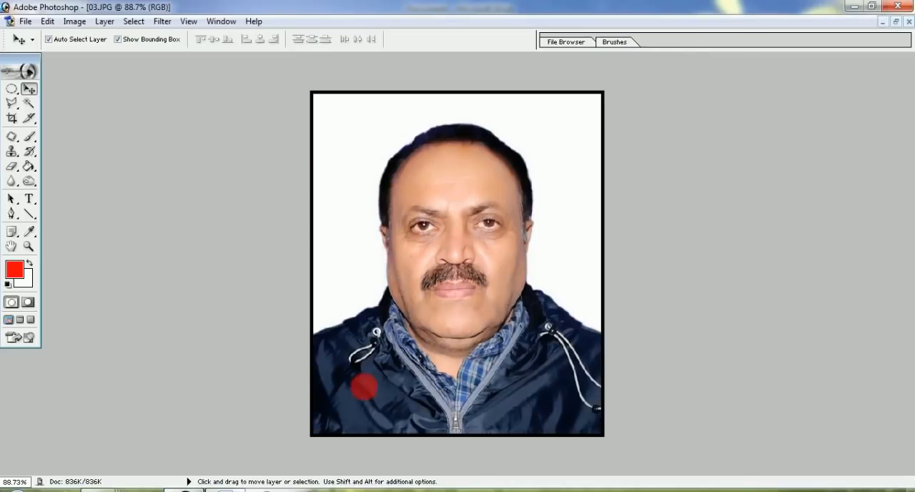
pyautogui.click(909, 23)
pyautogui.click(405, 195)
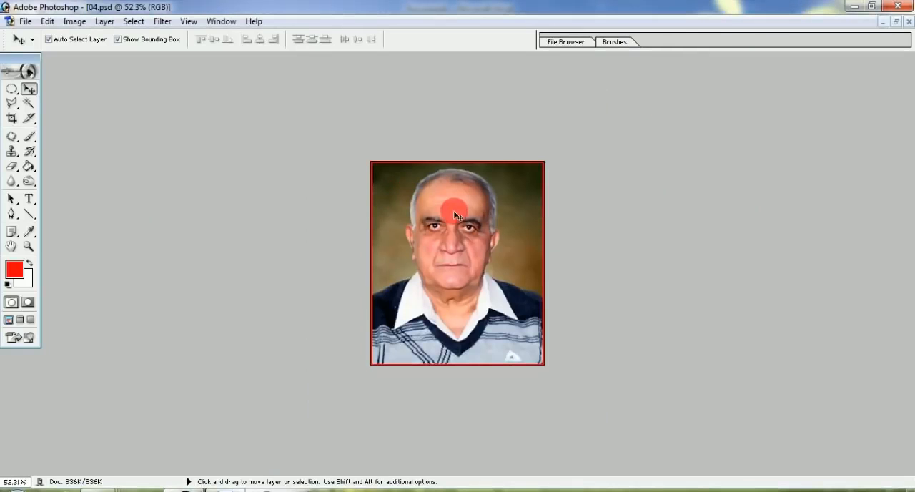
pyautogui.moveTo(457, 227); pyautogui.dragTo(320, 329)
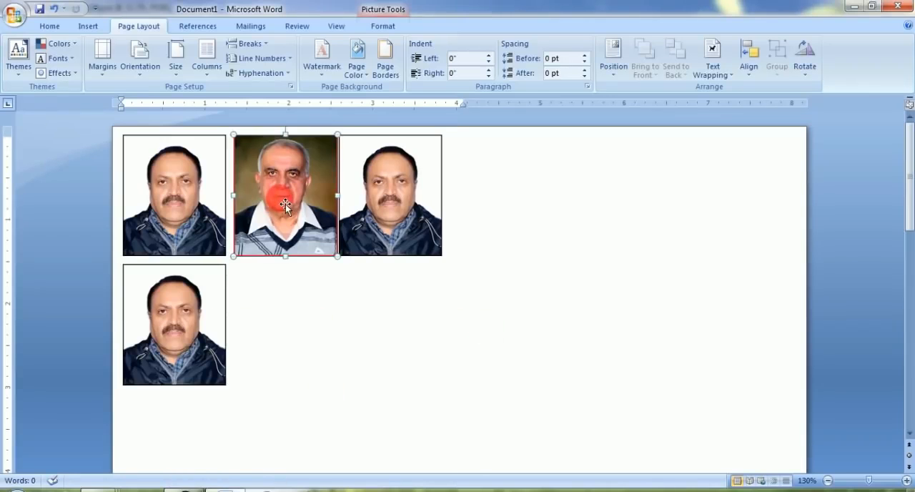
# Step: Place the 04.psd portrait at the start of the second row, below the first three portraits
pyautogui.moveTo(301, 277); pyautogui.dragTo(310, 350)
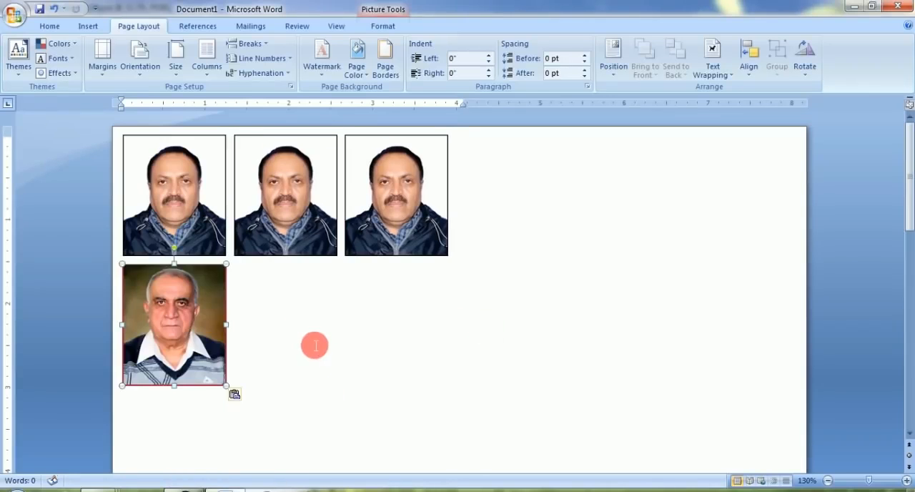
pyautogui.moveTo(238, 292); pyautogui.dragTo(122, 193)
pyautogui.moveTo(169, 210); pyautogui.dragTo(295, 318)
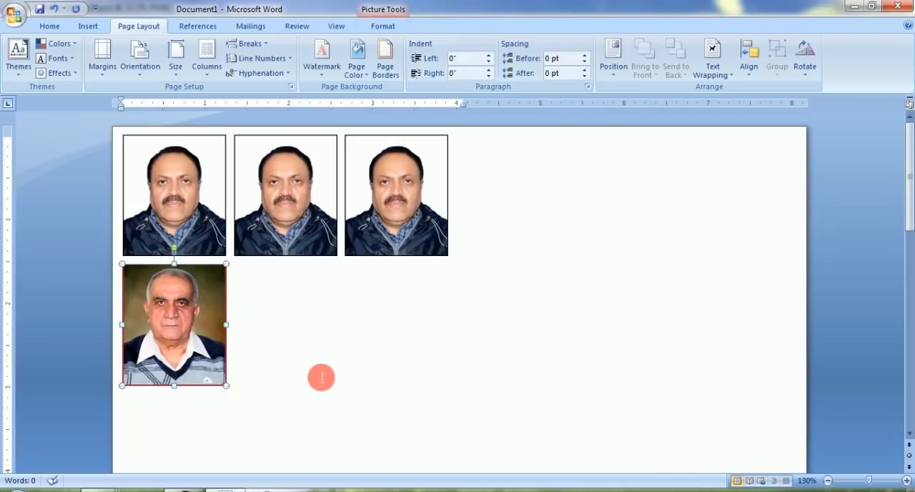
# Step: Duplicate the red-bordered portrait to fill two rows of three beneath the first row
pyautogui.click(321, 378)
pyautogui.hotkey('ctrl', 'v')
pyautogui.hotkey('ctrl', 'v')
pyautogui.hotkey('ctrl', 'v')
pyautogui.hotkey('ctrl', 'v')
pyautogui.hotkey('ctrl', 'v')
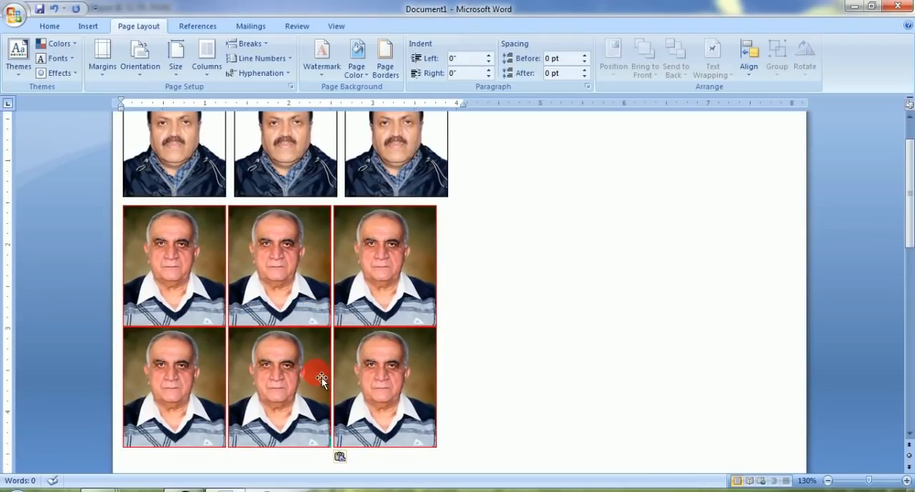
# Step: Insert spaces between the red-bordered portraits in both rows to match the first row's gaps
pyautogui.click(464, 302)
pyautogui.press('Return')
pyautogui.press('Right')
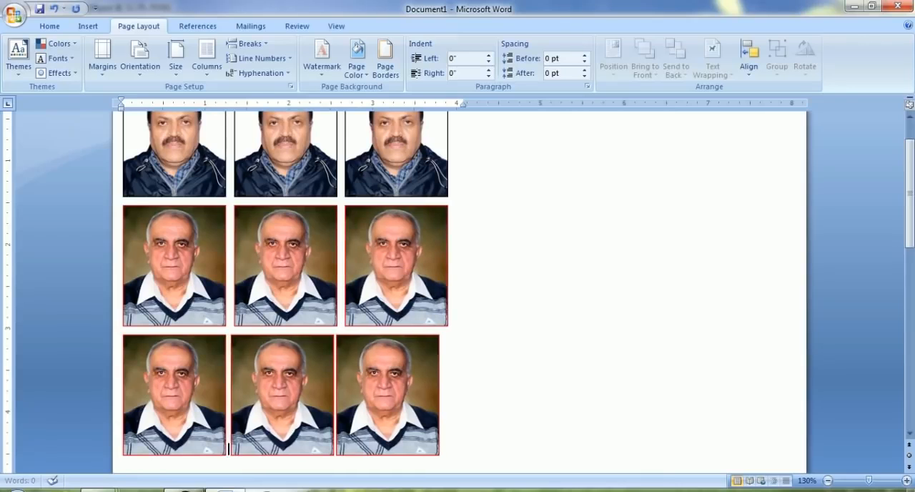
pyautogui.press('Right')
# Step: Extend the right indent to just past 8 inches so that six portraits fit across the page
pyautogui.scroll(-3, 381, 330)
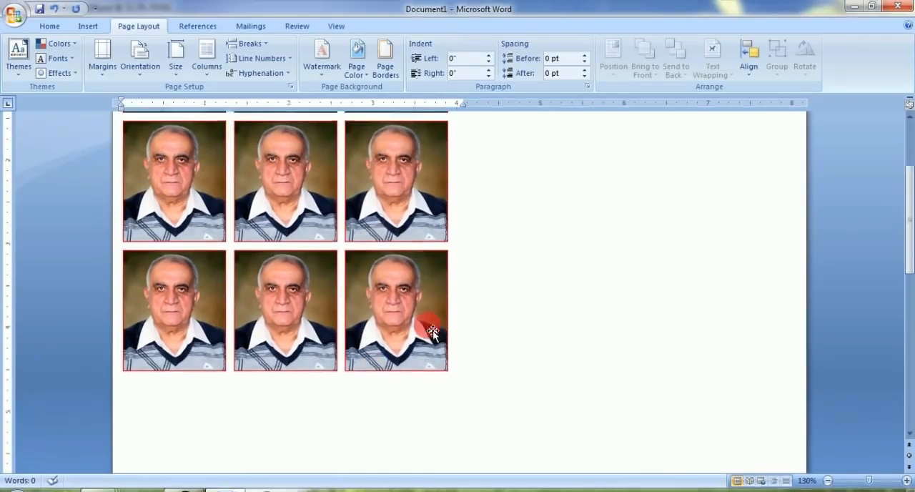
pyautogui.scroll(-3, 475, 308)
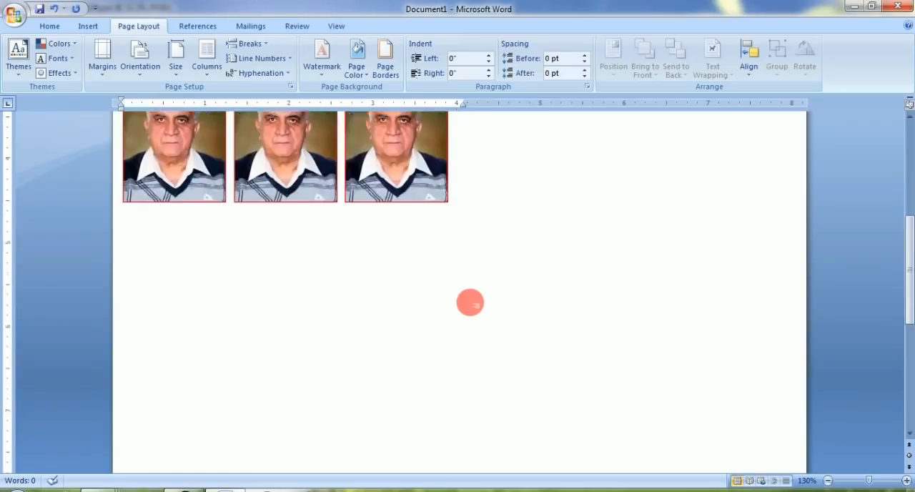
pyautogui.scroll(8, 478, 310)
pyautogui.moveTo(463, 103); pyautogui.dragTo(804, 102)
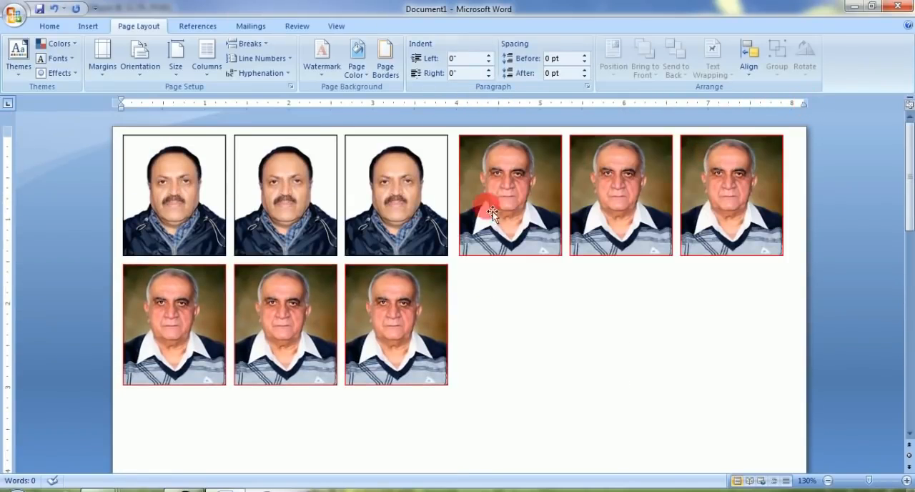
# Step: Fill the page with copies of the red-bordered portrait in rows of six and remove the copies that spill onto a second page
pyautogui.click(512, 345)
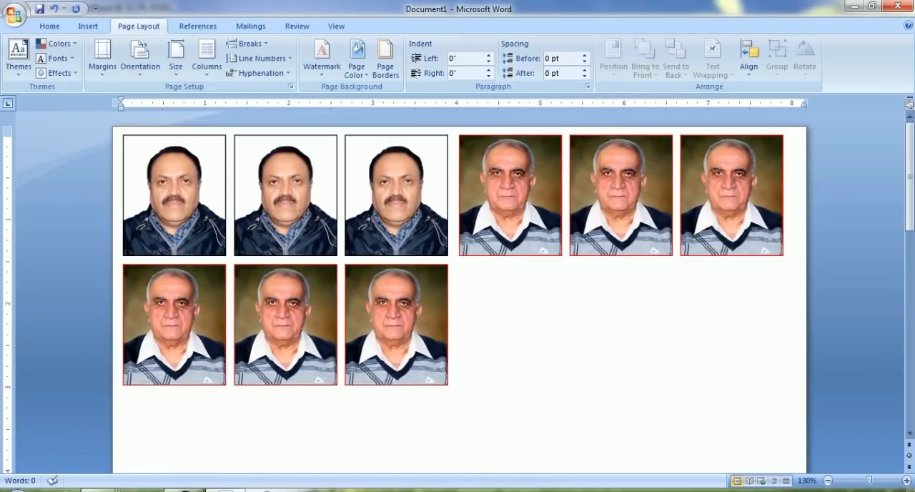
pyautogui.keyDown('ctrl'); pyautogui.scroll(-8, 498, 338); pyautogui.keyUp('ctrl')
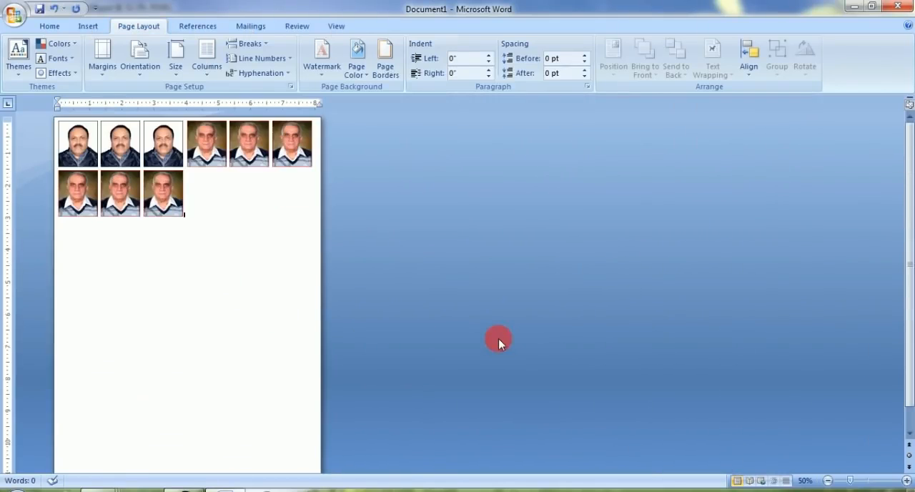
pyautogui.keyDown('ctrl'); pyautogui.scroll(-1, 498, 338); pyautogui.keyUp('ctrl')
pyautogui.hotkey('ctrl', 'v')
pyautogui.hotkey('ctrl', 'v')
pyautogui.hotkey('ctrl', 'v')
pyautogui.hotkey('ctrl', 'v')
pyautogui.hotkey('ctrl', 'v')
pyautogui.hotkey('ctrl', 'v')
pyautogui.hotkey('ctrl', 'v')
pyautogui.hotkey('ctrl', 'v')
pyautogui.hotkey('ctrl', 'v')
pyautogui.hotkey('ctrl', 'v')
pyautogui.hotkey('ctrl', 'v')
pyautogui.hotkey('ctrl', 'v')
pyautogui.hotkey('ctrl', 'v')
pyautogui.hotkey('ctrl', 'v')
pyautogui.hotkey('ctrl', 'v')
pyautogui.hotkey('ctrl', 'v')
pyautogui.hotkey('ctrl', 'v')
pyautogui.hotkey('ctrl', 'v')
pyautogui.hotkey('ctrl', 'v')
pyautogui.hotkey('ctrl', 'v')
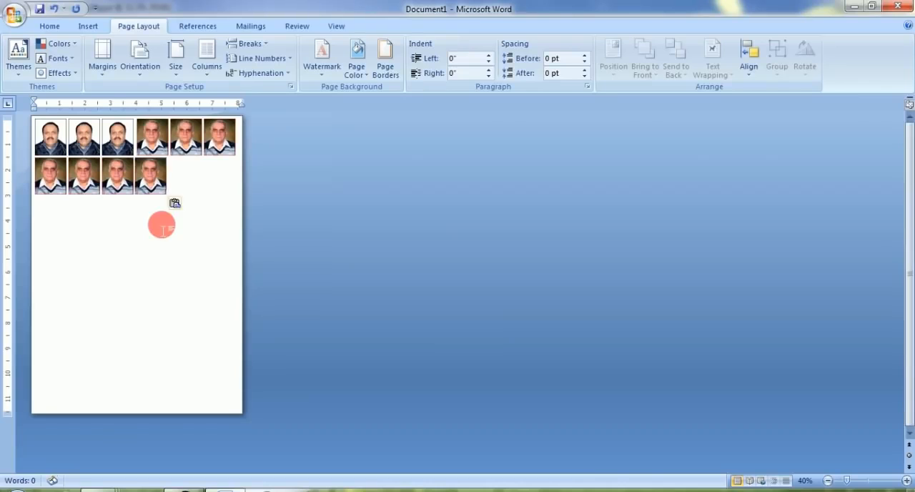
pyautogui.hotkey('ctrl', 'v')
pyautogui.hotkey('ctrl', 'v')
pyautogui.hotkey('ctrl', 'v')
pyautogui.hotkey('ctrl', 'v')
pyautogui.hotkey('ctrl', 'v')
pyautogui.hotkey('ctrl', 'v')
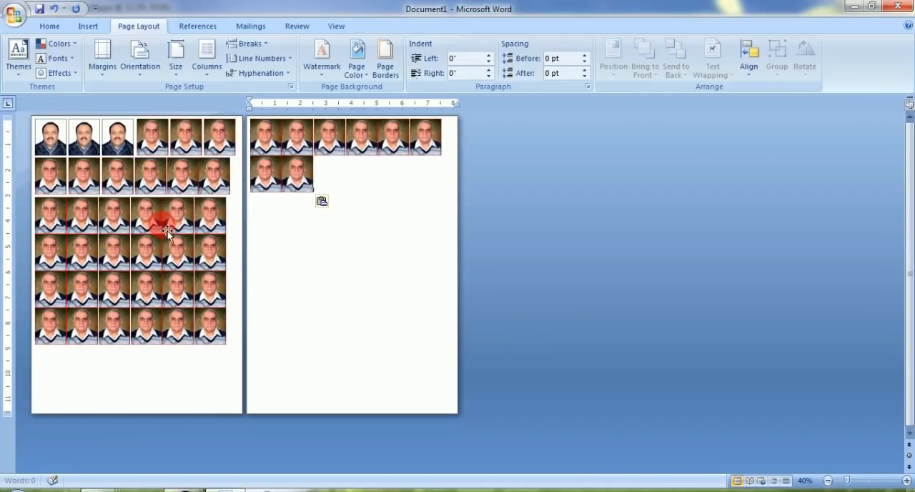
pyautogui.press('BackSpace')
pyautogui.press('BackSpace')
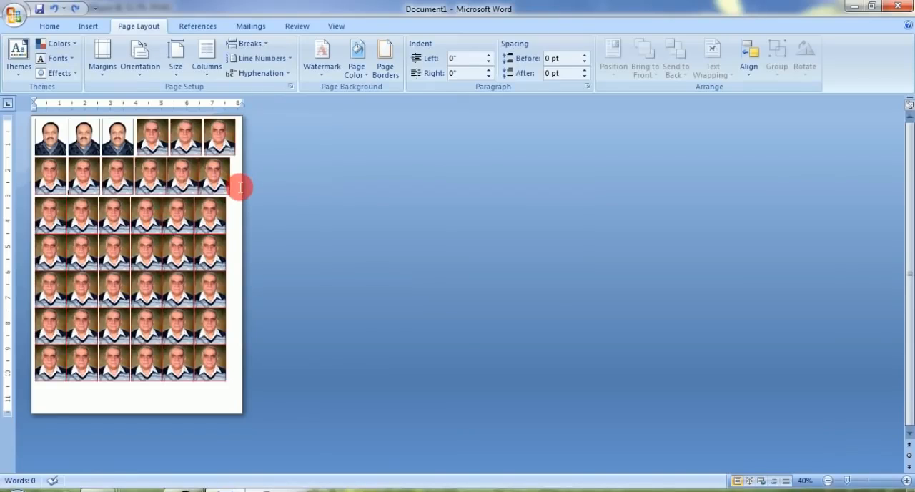
# Step: Insert spaces between the red-bordered portraits in the second to seventh rows to match the first row's gaps
pyautogui.press('Right')
pyautogui.press('Right')
pyautogui.press('Right')
pyautogui.press('Right')
pyautogui.press('Right')
pyautogui.press('Right')
pyautogui.press('Right')
pyautogui.press('Right')
pyautogui.press('Right')
pyautogui.press('space')
pyautogui.press('Right')
pyautogui.press('space')
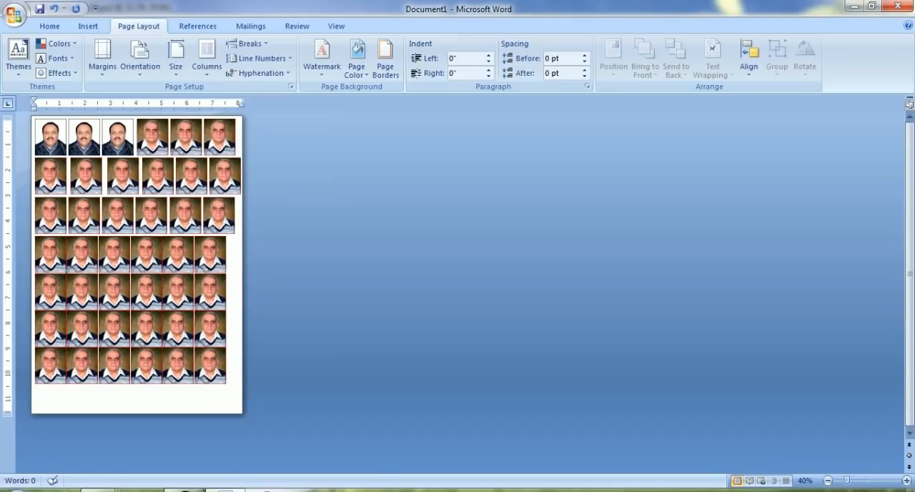
pyautogui.press('Right')
pyautogui.press('Right')
pyautogui.press('space')
pyautogui.press('Right')
pyautogui.press('space')
pyautogui.press('Right')
pyautogui.press('space')
pyautogui.press('Right')
pyautogui.press('space')
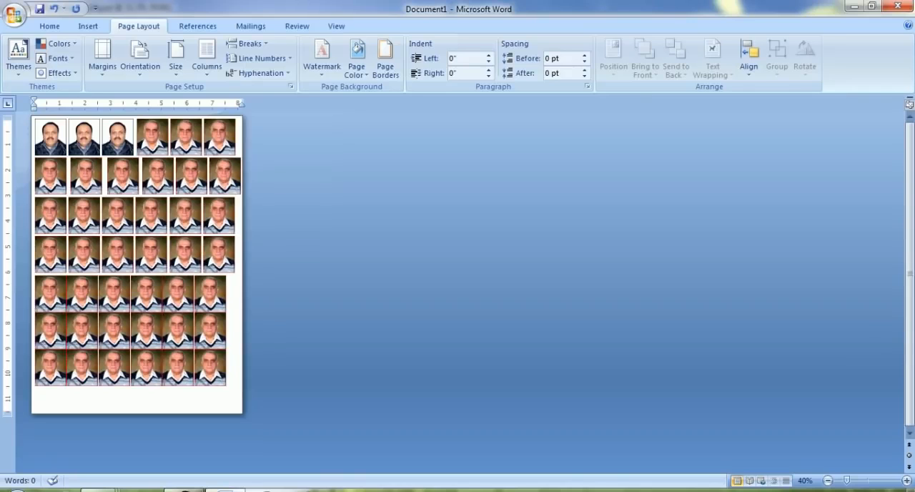
pyautogui.press('Right')
pyautogui.press('space')
pyautogui.press('Right')
pyautogui.press('space')
pyautogui.press('Right')
pyautogui.press('space')
pyautogui.press('Right')
pyautogui.press('space')
pyautogui.press('Right')
pyautogui.press('space')
pyautogui.press('Right')
pyautogui.press('space')
pyautogui.press('Right')
pyautogui.press('space')
pyautogui.press('Right')
pyautogui.press('space')
pyautogui.press('Right')
pyautogui.press('space')
pyautogui.press('Right')
pyautogui.press('space')
pyautogui.press('Right')
pyautogui.press('space')
pyautogui.press('Right')
pyautogui.press('space')
pyautogui.press('Right')
pyautogui.press('space')
pyautogui.press('Right')
pyautogui.press('space')
pyautogui.press('Right')
pyautogui.press('space')
pyautogui.press('Right')
pyautogui.press('space')
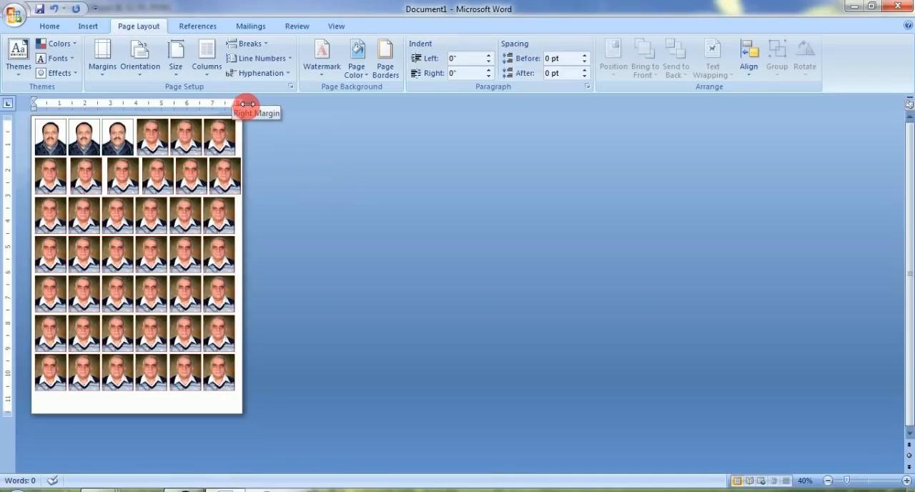
# Step: Set the right indent to just past 4 inches and even out the third row so that every row holds three portraits
pyautogui.moveTo(242, 103); pyautogui.dragTo(136, 104)
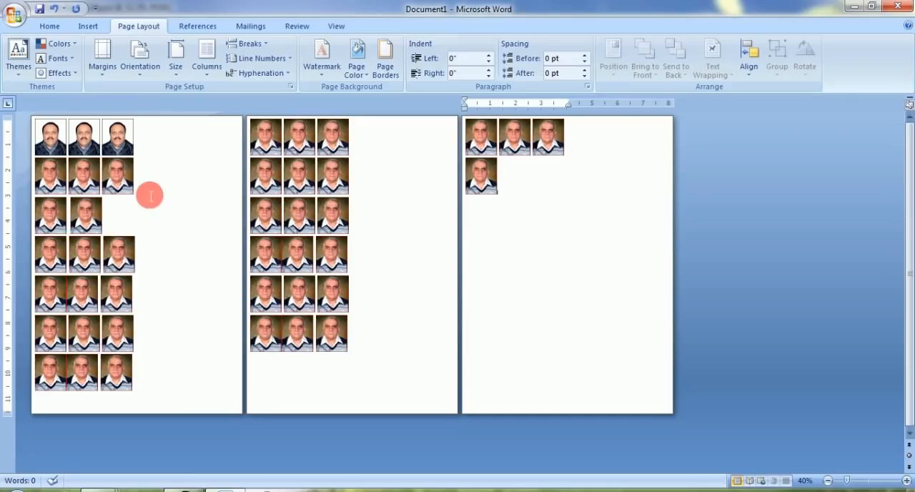
pyautogui.click(148, 217)
pyautogui.hotkey('ctrl', 'v')
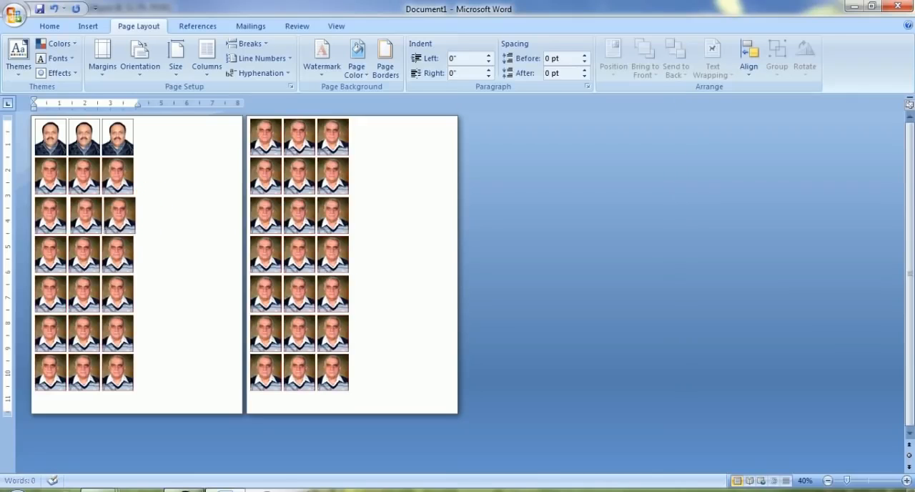
pyautogui.click(362, 135)
pyautogui.moveTo(363, 175)
pyautogui.mouseDown()
pyautogui.moveTo(353, 241)
pyautogui.moveTo(362, 370)
pyautogui.moveTo(420, 291)
pyautogui.mouseUp()
pyautogui.moveTo(32, 116); pyautogui.dragTo(237, 402)
pyautogui.moveTo(138, 116); pyautogui.dragTo(138, 402)
pyautogui.moveTo(54, 223); pyautogui.dragTo(112, 255)
pyautogui.moveTo(81, 208); pyautogui.dragTo(100, 255)
pyautogui.moveTo(94, 208)
pyautogui.mouseDown()
pyautogui.moveTo(67, 207)
pyautogui.moveTo(84, 213)
pyautogui.mouseUp()
pyautogui.moveTo(154, 174); pyautogui.dragTo(171, 187)
pyautogui.moveTo(174, 162); pyautogui.dragTo(184, 182)
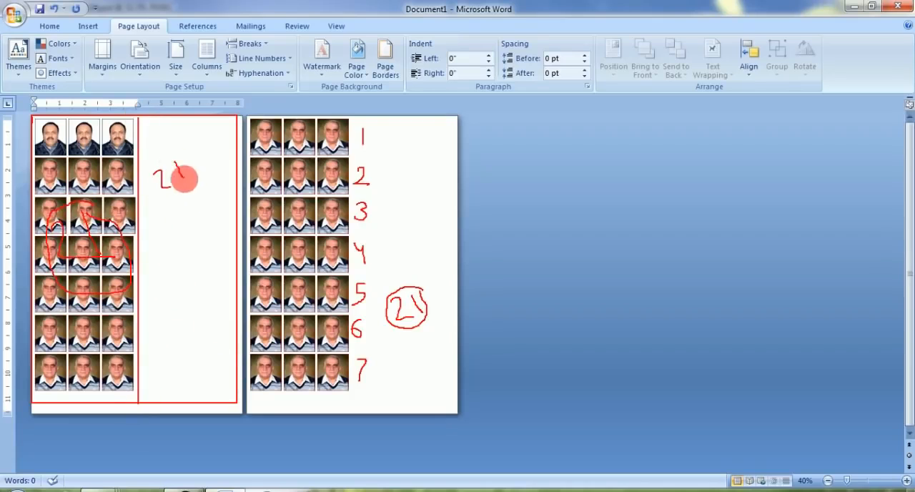
pyautogui.moveTo(158, 224)
pyautogui.mouseDown()
pyautogui.moveTo(178, 227)
pyautogui.moveTo(150, 239)
pyautogui.moveTo(164, 209)
pyautogui.mouseUp()
pyautogui.moveTo(160, 327)
pyautogui.mouseDown()
pyautogui.moveTo(193, 331)
pyautogui.moveTo(196, 342)
pyautogui.mouseUp()
pyautogui.moveTo(159, 353); pyautogui.dragTo(218, 350)
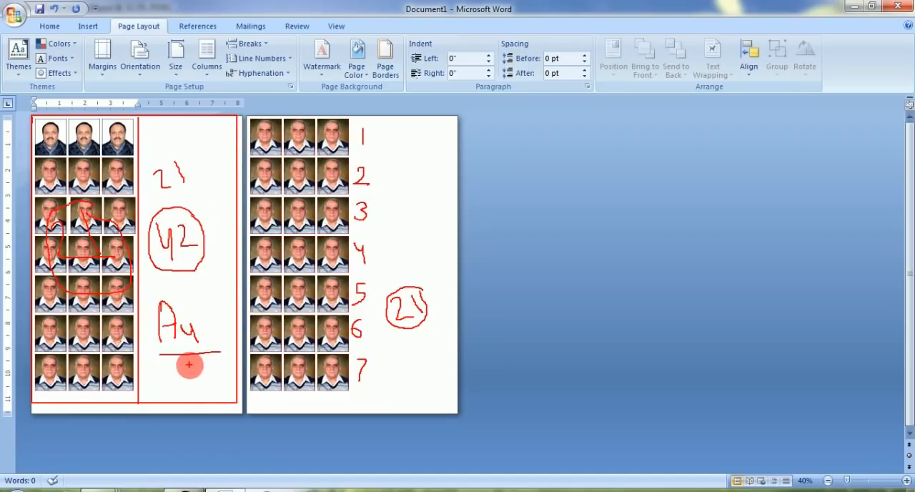
pyautogui.press('Escape')
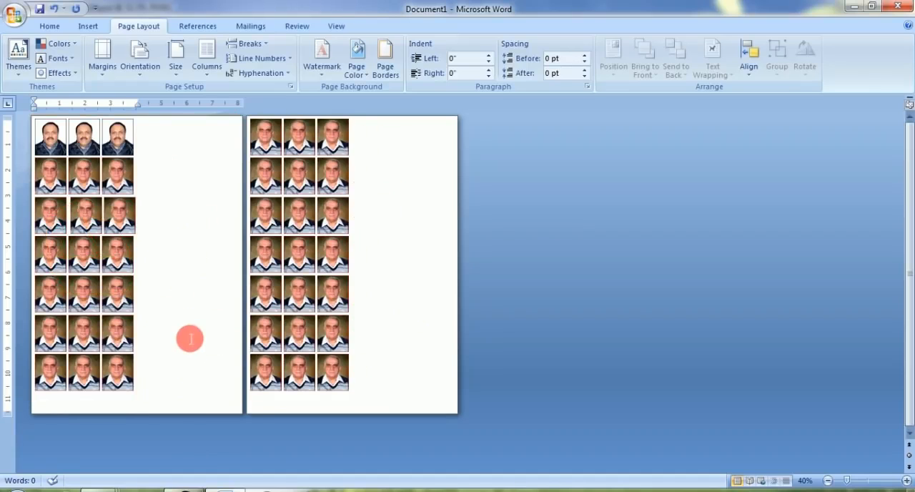
# Step: Delete all red-bordered portraits below the third row and remove the extra space between the portraits in that row
pyautogui.press('BackSpace')
pyautogui.moveTo(348, 387); pyautogui.dragTo(245, 212)
pyautogui.press('Delete')
pyautogui.click(60, 257)
pyautogui.press('Delete')
pyautogui.scroll(7, 523, 307)
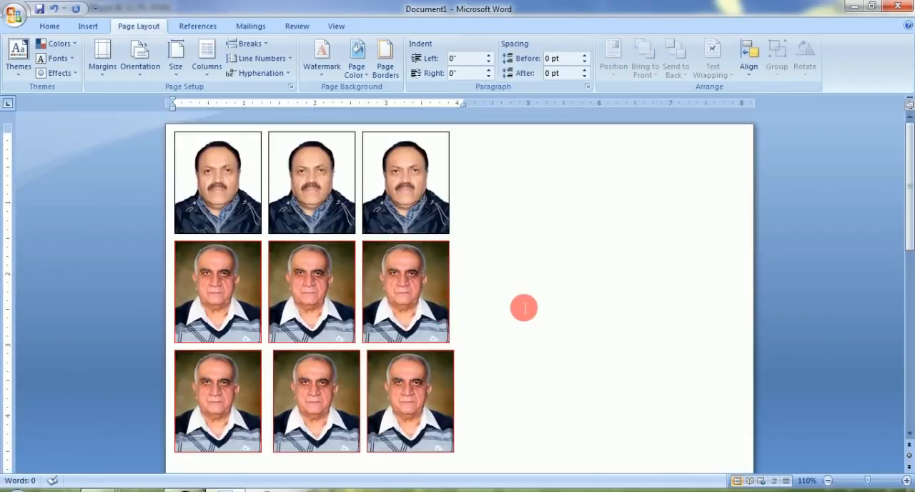
pyautogui.scroll(-2, 524, 307)
pyautogui.press('BackSpace')
pyautogui.press('BackSpace')
pyautogui.click(472, 374)
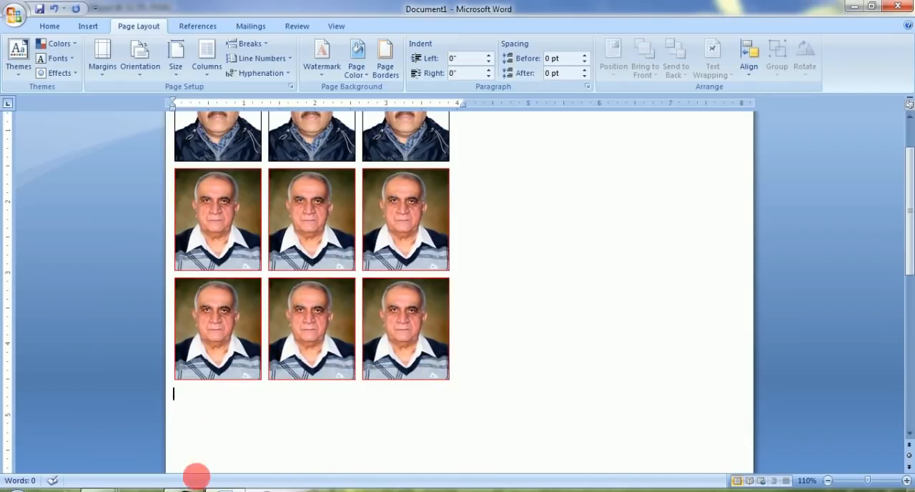
# Step: Switch to Photoshop and bring the bordered 05.jpg portrait into the Word document below the third row
pyautogui.click(194, 483)
pyautogui.click(898, 5)
pyautogui.click(423, 205)
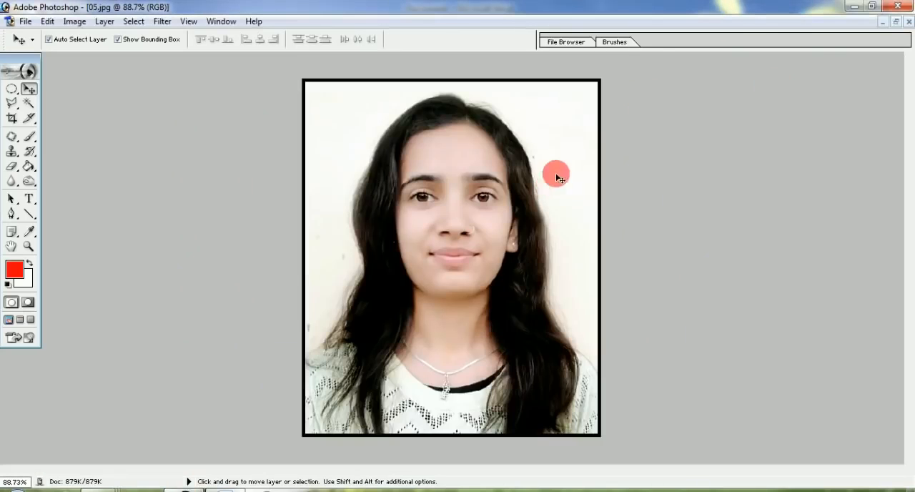
pyautogui.click(225, 486)
pyautogui.hotkey('ctrl', 'v')
pyautogui.click(203, 419)
pyautogui.scroll(-3, 380, 357)
pyautogui.click(380, 357)
# Step: Duplicate the woman's portrait in rows of three down to the end of the page
pyautogui.click(243, 332)
pyautogui.hotkey('ctrl', 'c')
pyautogui.click(334, 375)
pyautogui.hotkey('ctrl', 'v')
pyautogui.hotkey('ctrl', 'v')
pyautogui.hotkey('ctrl', 'v')
pyautogui.hotkey('ctrl', 'v')
pyautogui.hotkey('ctrl', 'v')
pyautogui.hotkey('ctrl', 'v')
pyautogui.hotkey('ctrl', 'v')
pyautogui.hotkey('ctrl', 'v')
pyautogui.hotkey('ctrl', 'v')
pyautogui.hotkey('ctrl', 'v')
pyautogui.hotkey('ctrl', 'v')
pyautogui.hotkey('ctrl', 'v')
pyautogui.hotkey('ctrl', 'v')
pyautogui.hotkey('ctrl', 'v')
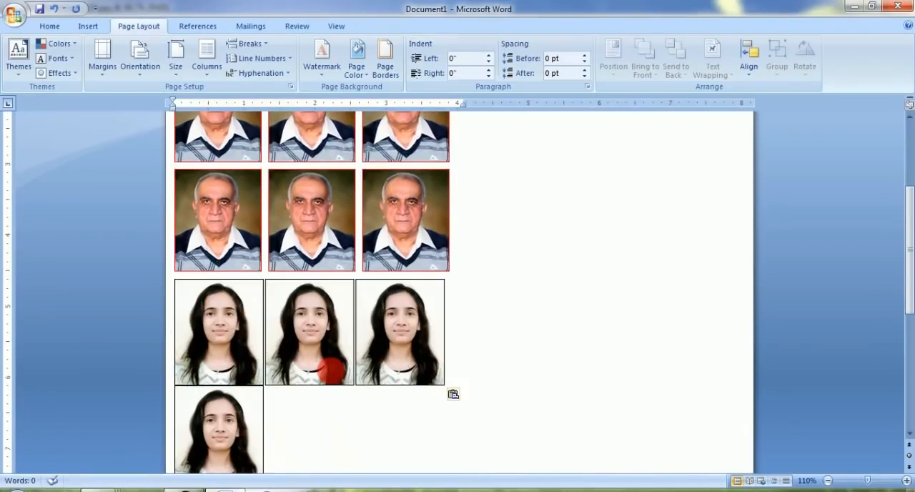
pyautogui.scroll(-1, 336, 375)
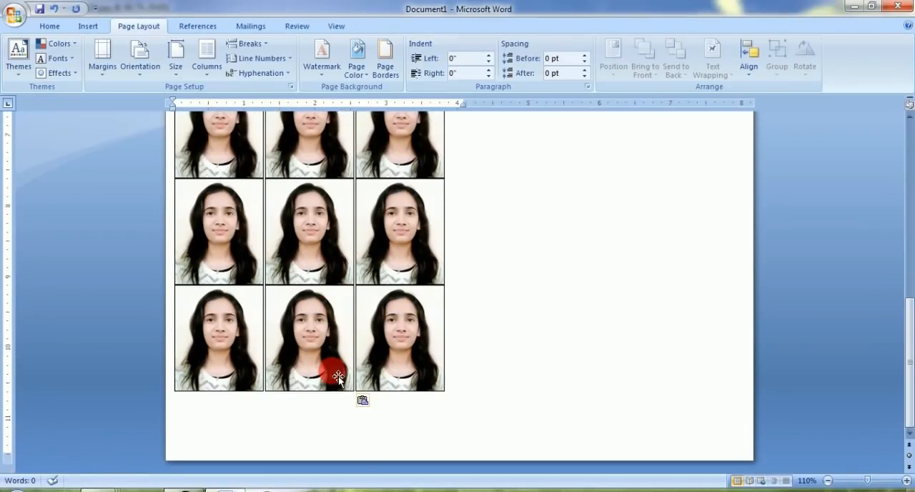
# Step: Delete the last row of the woman's portraits so that three rows of her remain
pyautogui.click(198, 355)
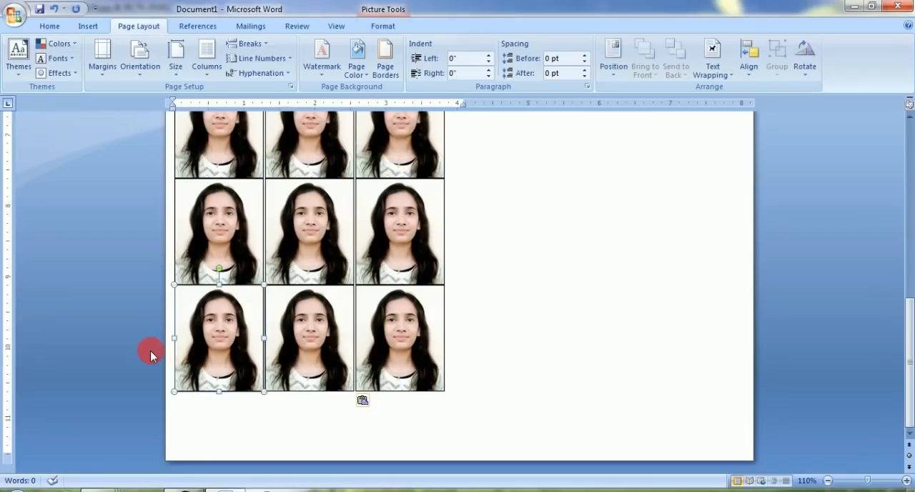
pyautogui.press('Delete')
pyautogui.press('Delete')
pyautogui.press('Delete')
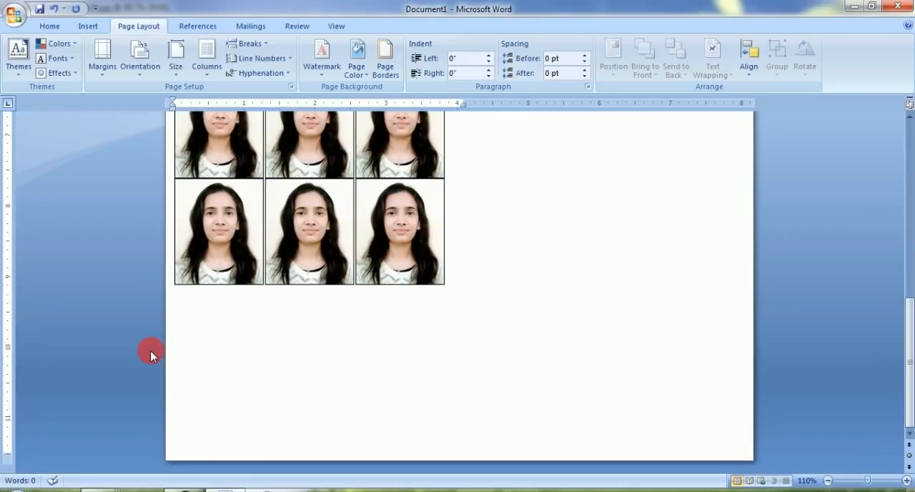
# Step: Insert spaces between the woman's portraits in all three rows to separate them evenly
pyautogui.scroll(4, 219, 300)
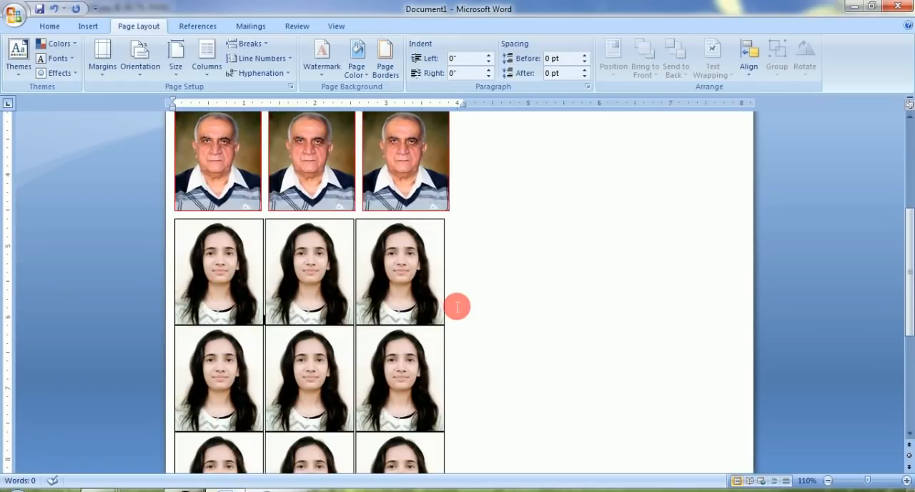
pyautogui.press('Right')
pyautogui.press('Right')
pyautogui.press('Right')
pyautogui.press('space')
pyautogui.press('Right')
pyautogui.press('space')
pyautogui.press('Right')
pyautogui.press('Right')
pyautogui.press('space')
pyautogui.press('Right')
pyautogui.press('space')
pyautogui.press('Right')
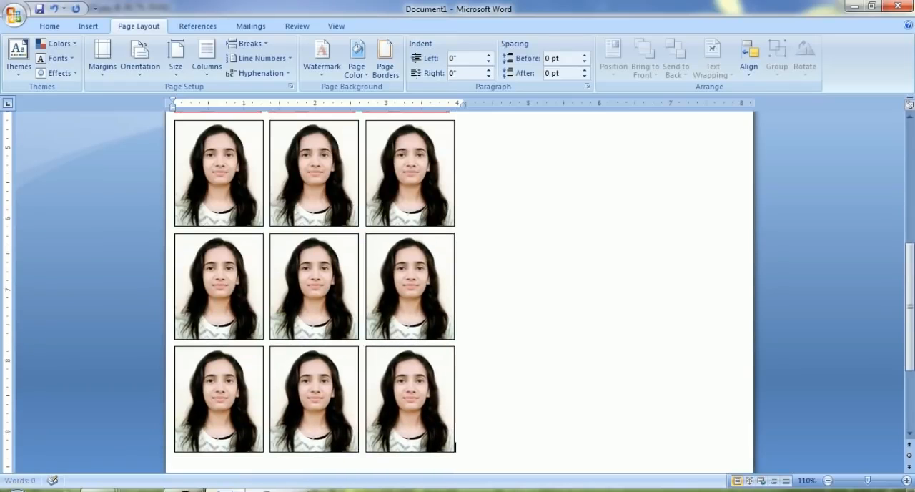
pyautogui.keyDown('ctrl'); pyautogui.scroll(-7, 459, 305); pyautogui.keyUp('ctrl')
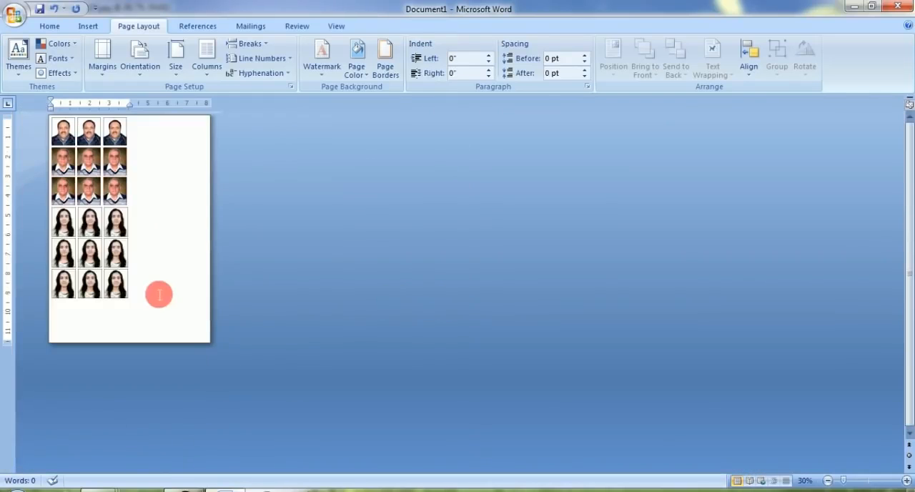
pyautogui.moveTo(139, 115); pyautogui.dragTo(138, 426)
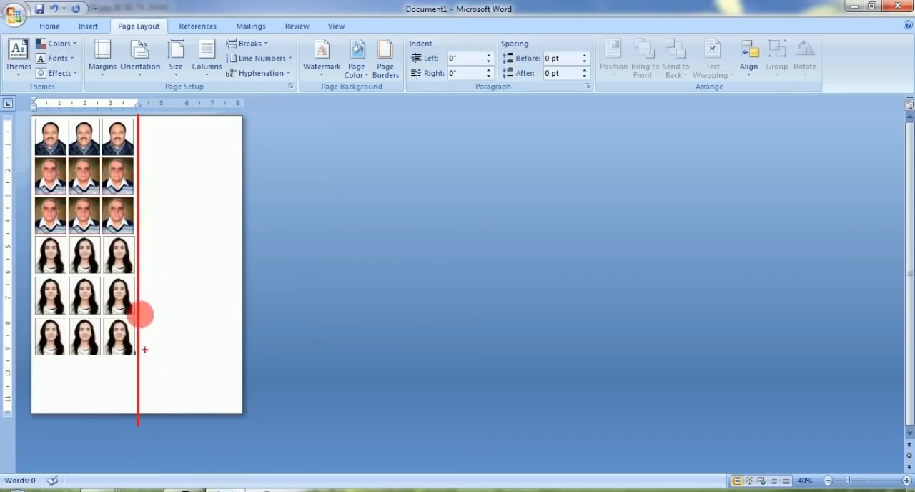
pyautogui.moveTo(29, 358); pyautogui.dragTo(168, 412)
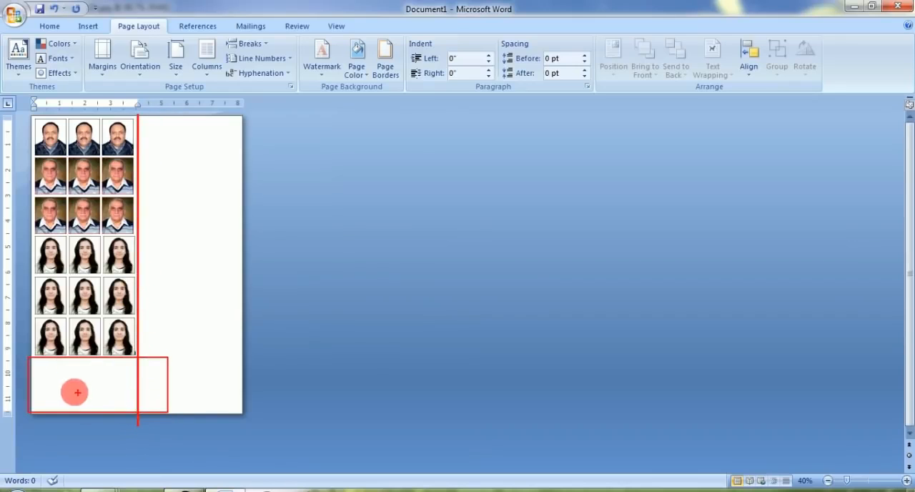
pyautogui.moveTo(72, 374)
pyautogui.mouseDown()
pyautogui.moveTo(56, 382)
pyautogui.moveTo(82, 391)
pyautogui.moveTo(48, 368)
pyautogui.moveTo(61, 399)
pyautogui.moveTo(75, 400)
pyautogui.mouseUp()
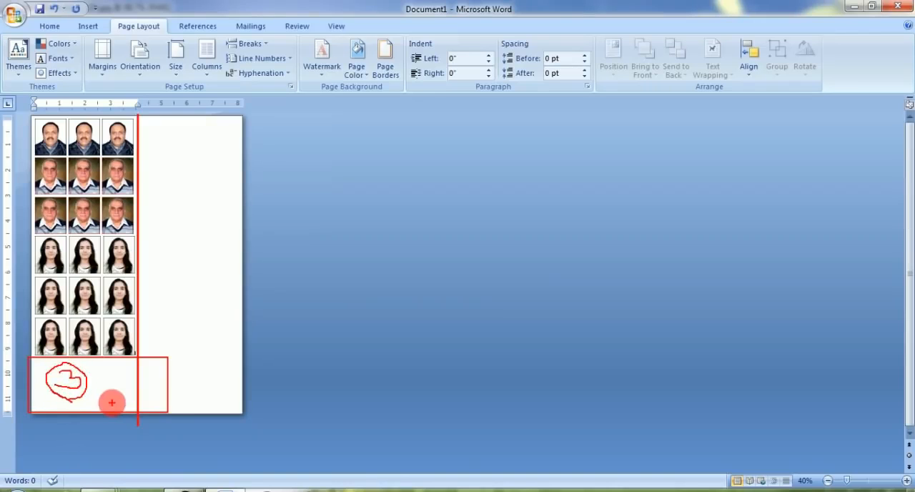
pyautogui.press('Escape')
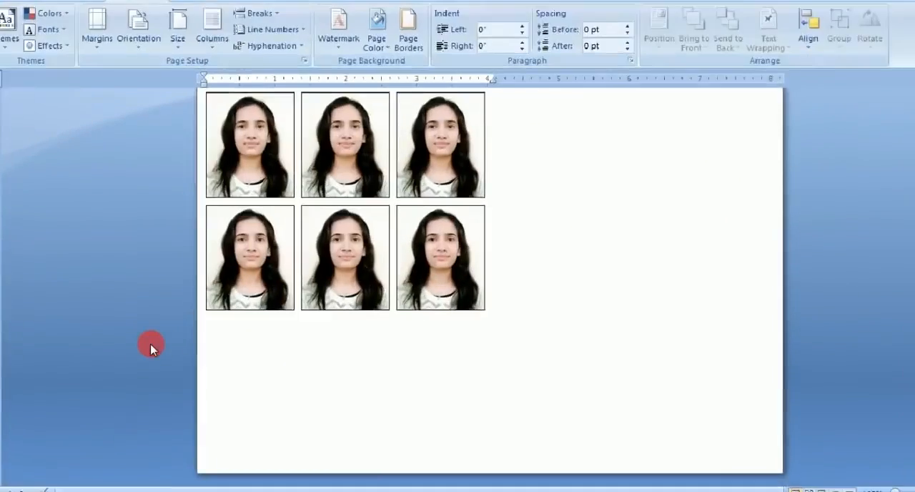
# Step: Print only the current page on the EPSON L805 Series printer, accepting margins outside the printable area
pyautogui.scroll(8, 253, 351)
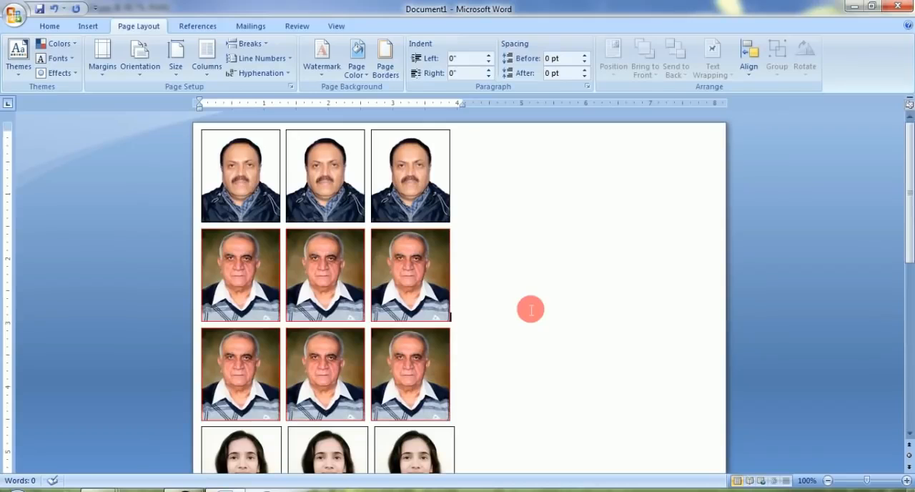
pyautogui.hotkey('ctrl', 'p')
pyautogui.click(465, 141)
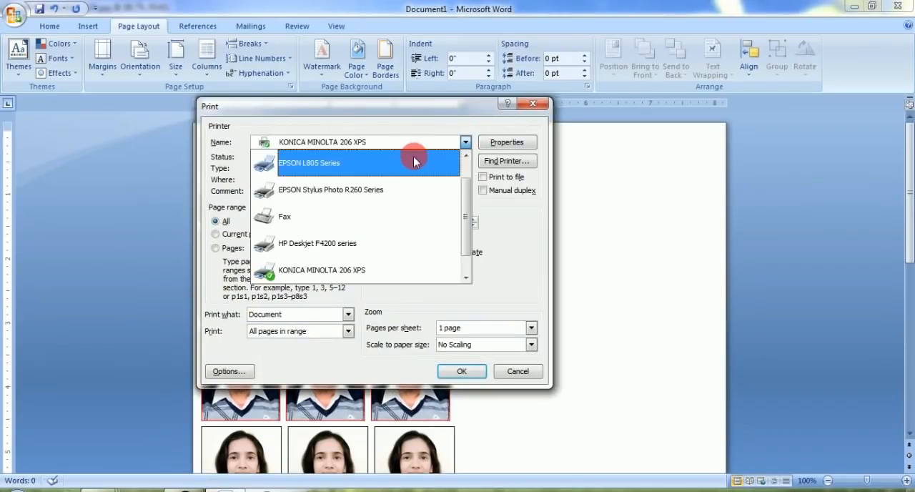
pyautogui.click(345, 158)
pyautogui.click(249, 238)
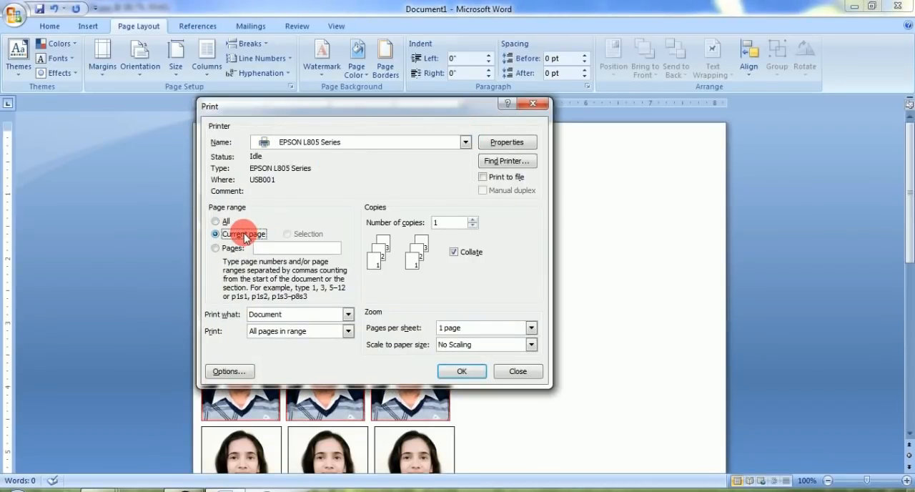
pyautogui.press('Return')
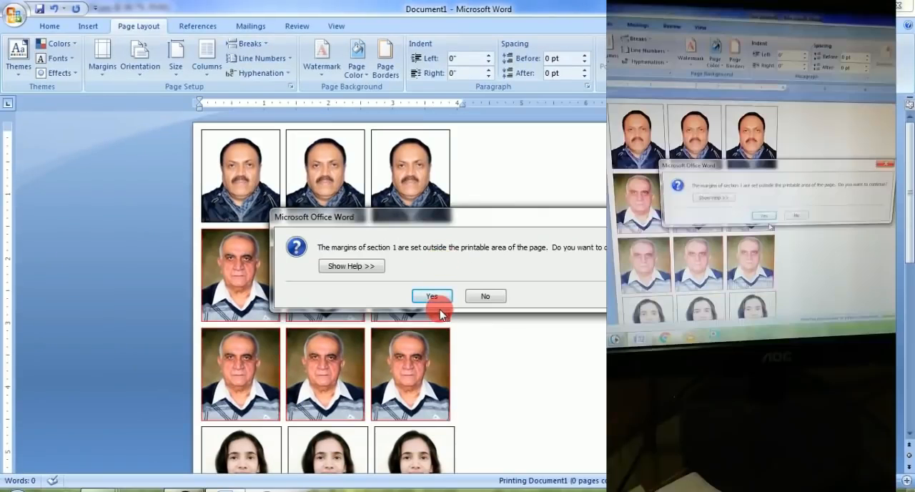
pyautogui.click(434, 295)
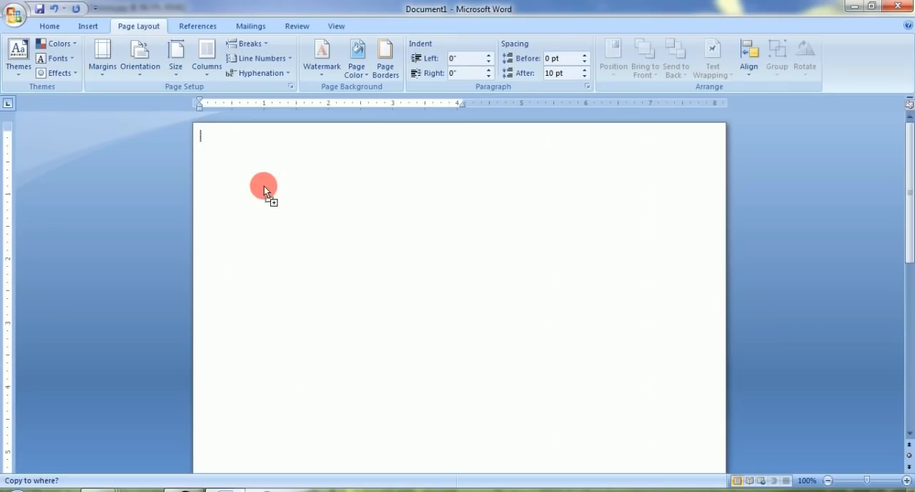
# Step: Insert the dark-bordered portrait of the man in the brown jacket at the start of the blank page
pyautogui.hotkey('ctrl', 'v')
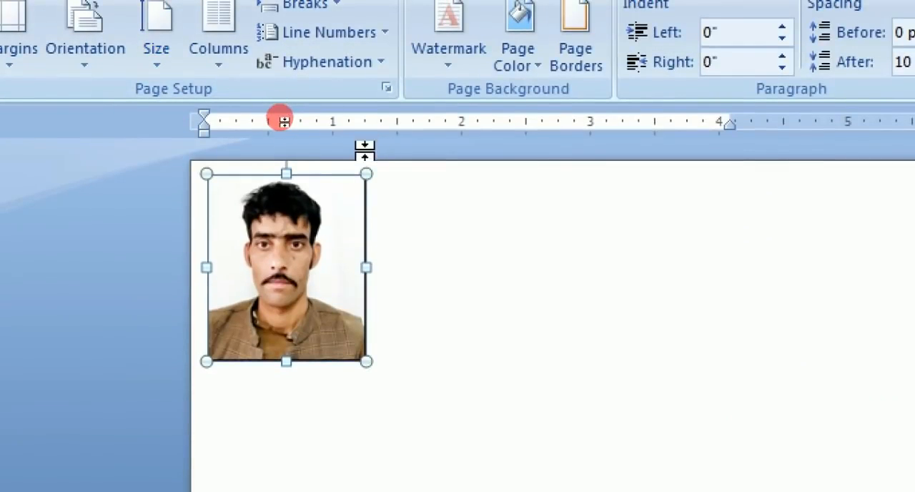
pyautogui.keyDown('ctrl'); pyautogui.scroll(2, 364, 186); pyautogui.keyUp('ctrl')
pyautogui.keyDown('ctrl'); pyautogui.scroll(1, 365, 185); pyautogui.keyUp('ctrl')
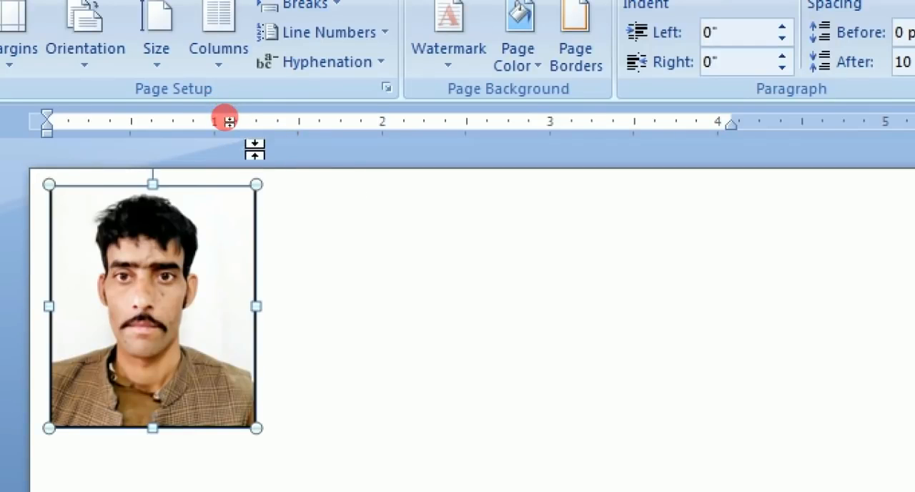
pyautogui.scroll(-3, 254, 149)
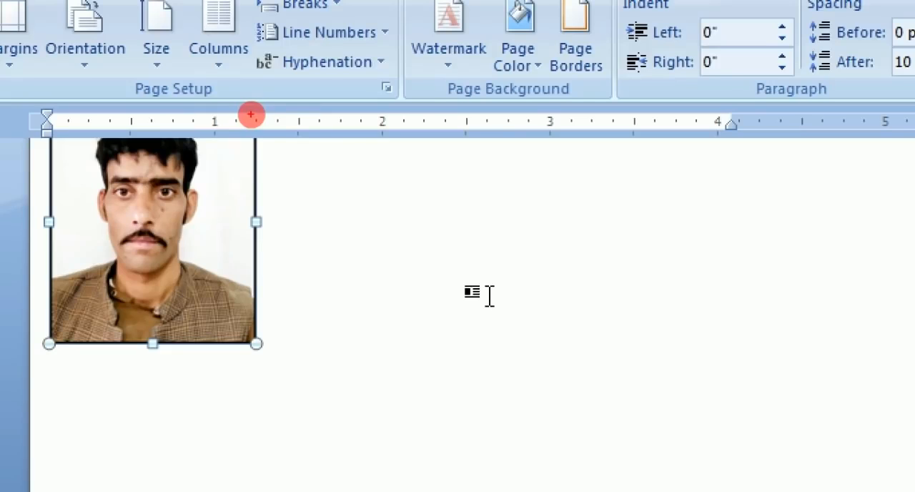
# Step: Scale the portrait of the man in the brown jacket down proportionally to about 1.1 inches wide
pyautogui.moveTo(249, 116); pyautogui.dragTo(264, 131)
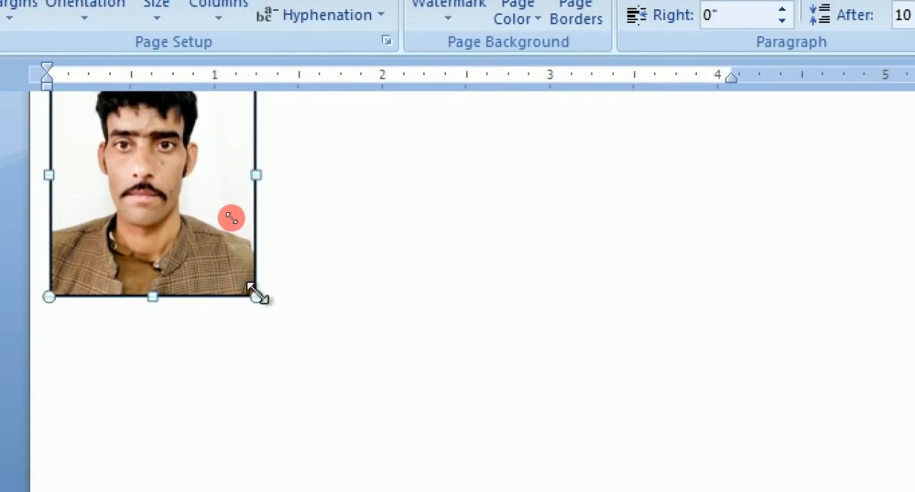
pyautogui.moveTo(255, 295); pyautogui.dragTo(229, 266)
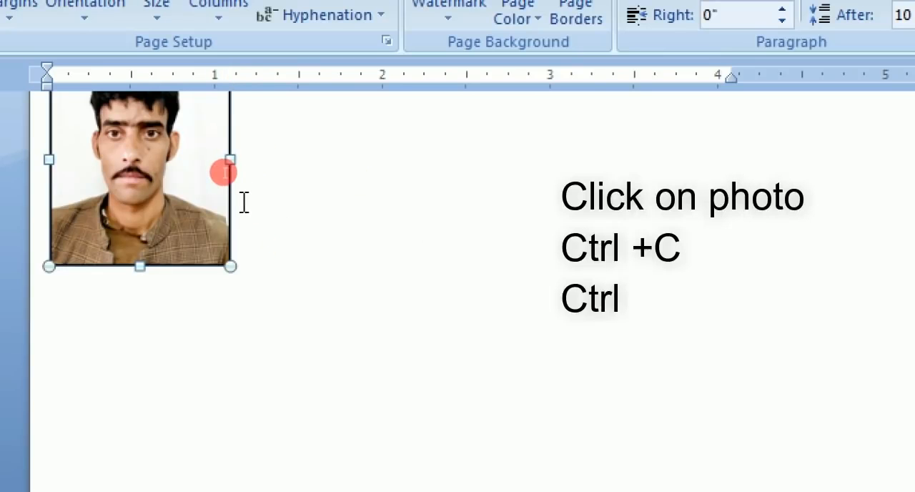
pyautogui.scroll(1, 225, 170)
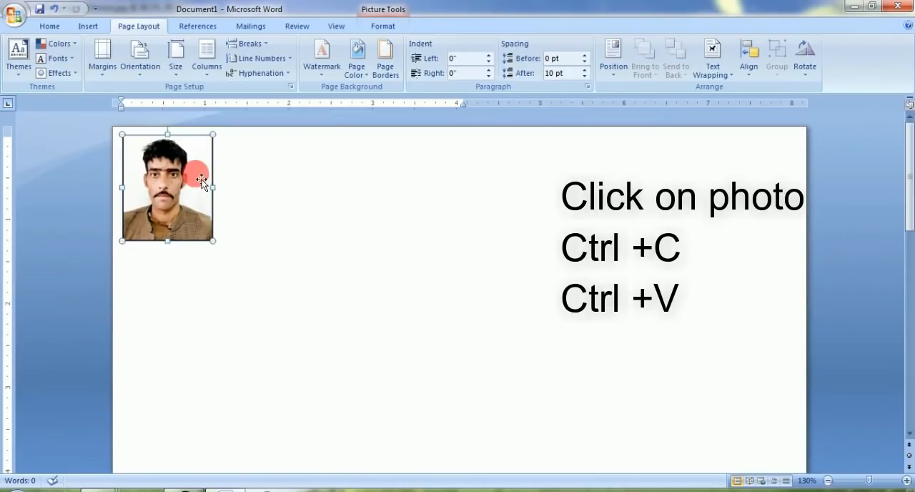
# Step: Duplicate the man's portrait once and place the copy on its own line directly below the first
pyautogui.hotkey('ctrl', 'c')
pyautogui.hotkey('ctrl', 'v')
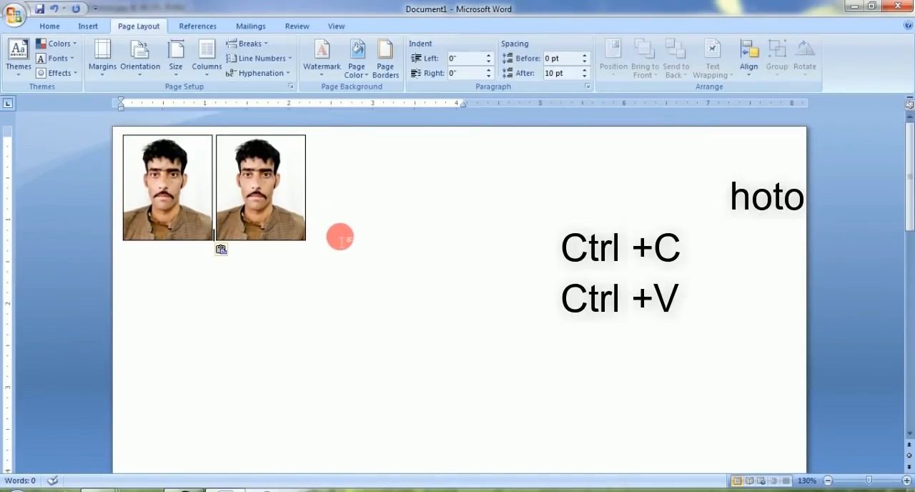
pyautogui.press('Return')
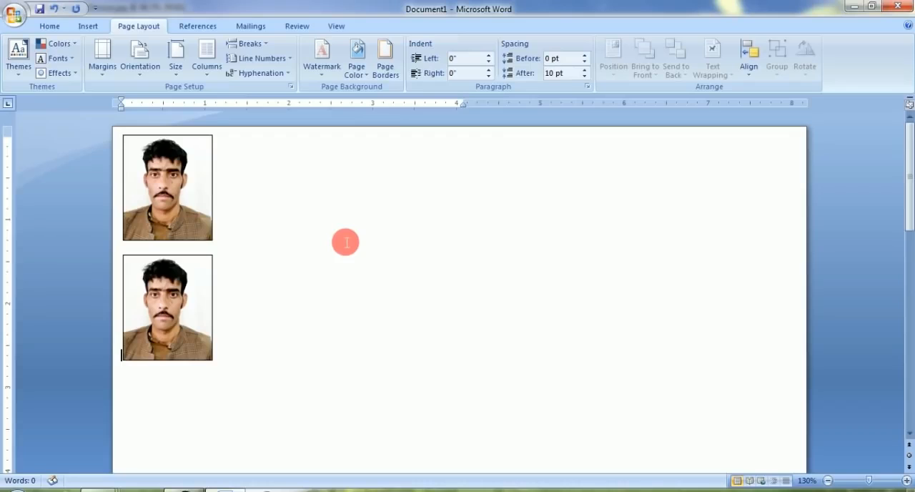
pyautogui.press('Left')
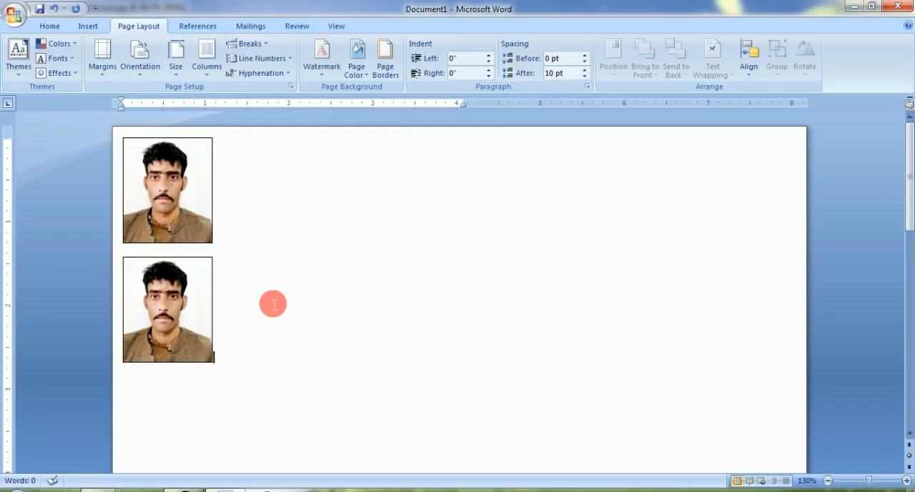
# Step: Print only the current page on the EPSON L805 Series printer, accepting the out-of-range margins, and clear both portraits from the page
pyautogui.hotkey('ctrl', 'p')
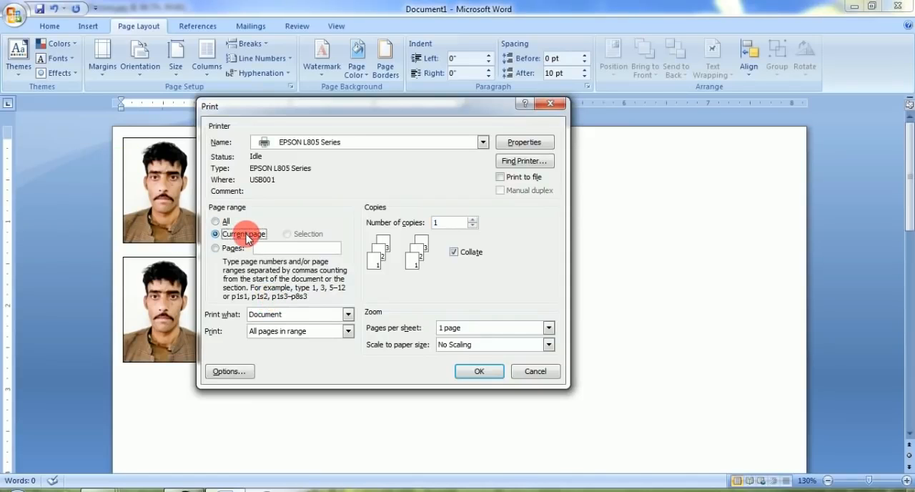
pyautogui.press('Return')
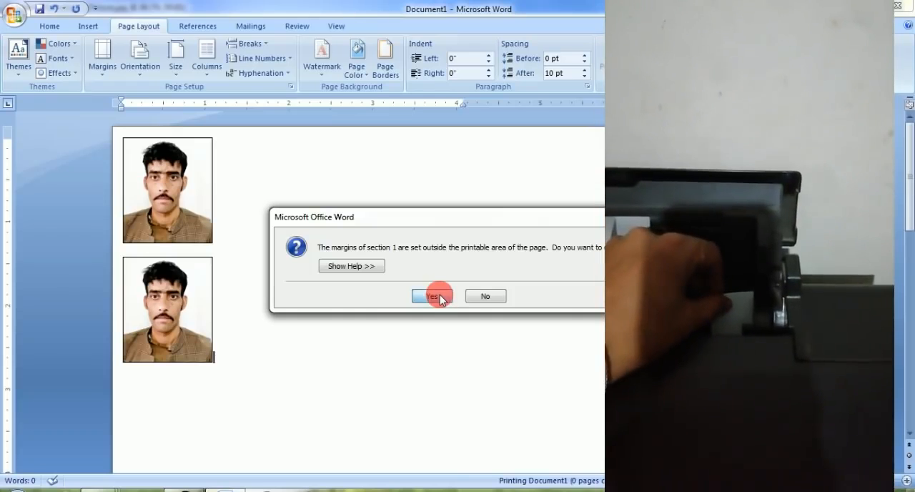
pyautogui.click(440, 295)
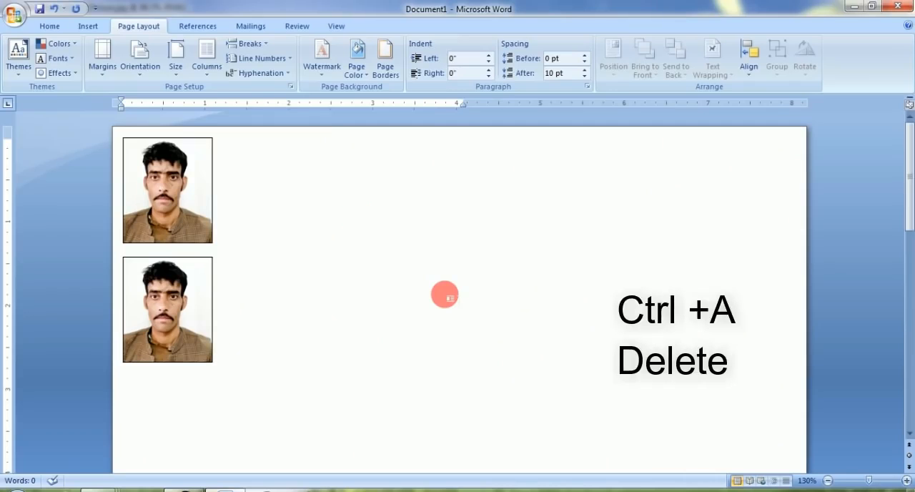
pyautogui.hotkey('ctrl', 'a')
pyautogui.press('Delete')
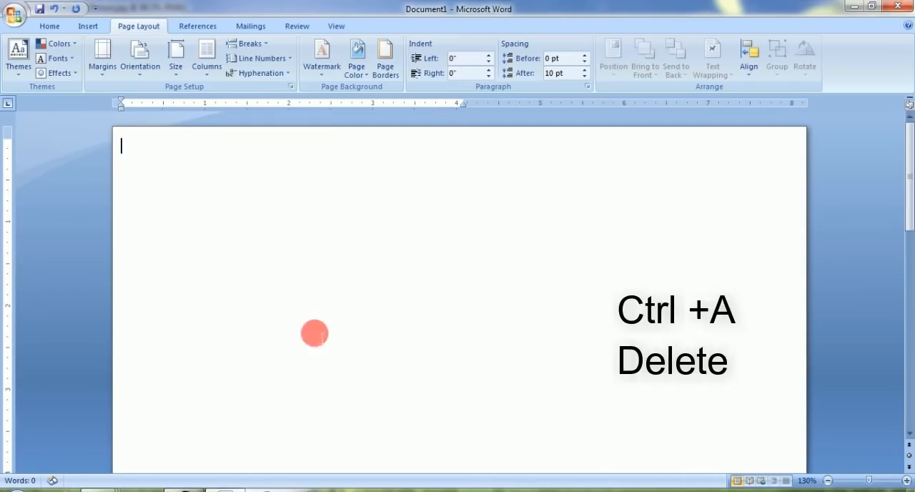
# Step: Switch to Photoshop and close Picture.jpg, saving its changes
pyautogui.click(187, 490)
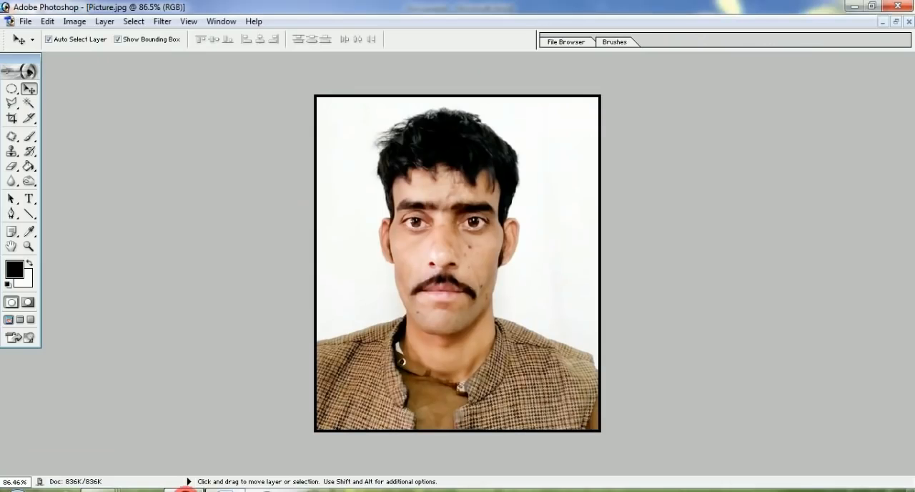
pyautogui.click(897, 6)
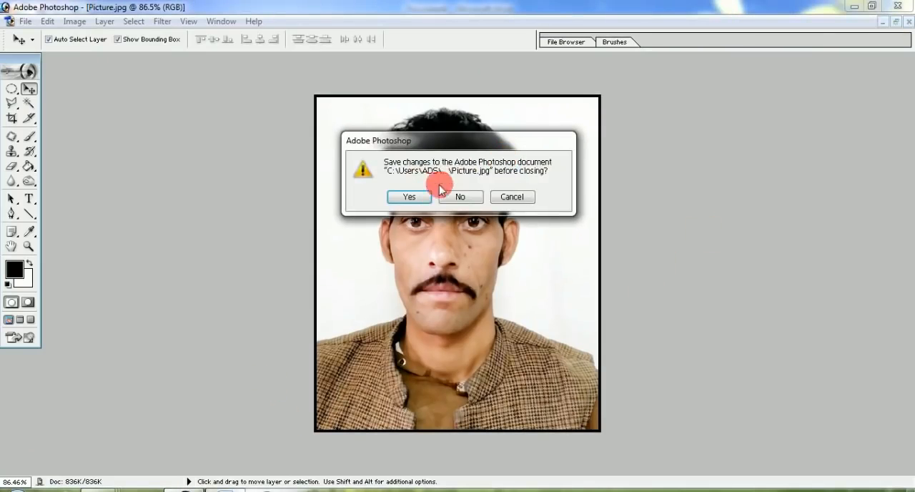
pyautogui.click(409, 195)
pyautogui.press('Return')
# Step: Insert the boy's bordered portrait from 123.jpg into the blank PPSet ADS Word document and rotate it right 90°
pyautogui.click(478, 263)
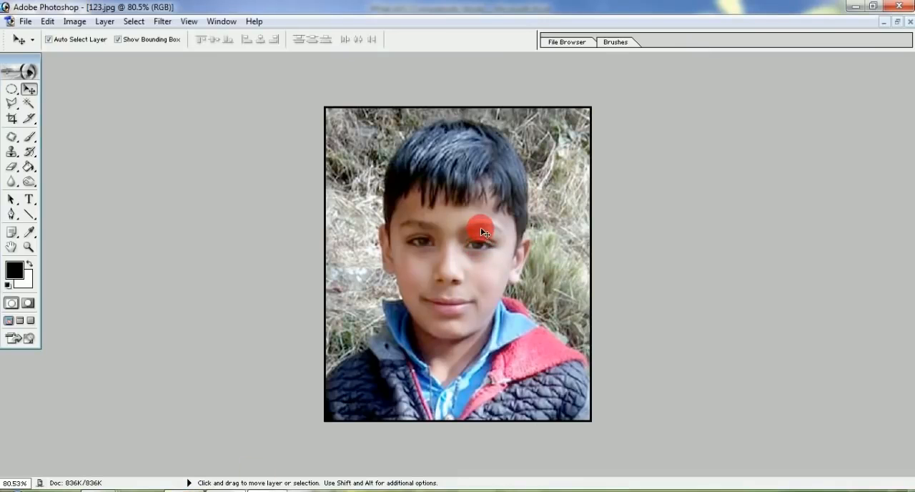
pyautogui.click(225, 489)
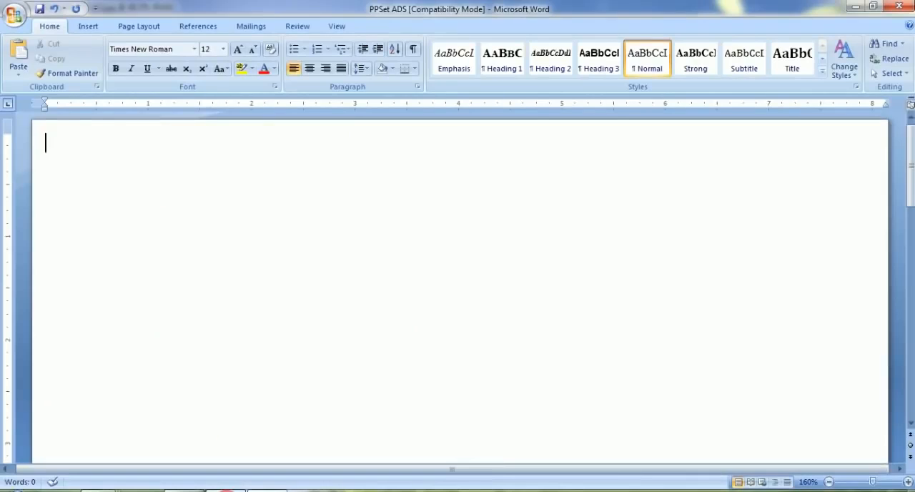
pyautogui.moveTo(226, 209); pyautogui.dragTo(224, 206)
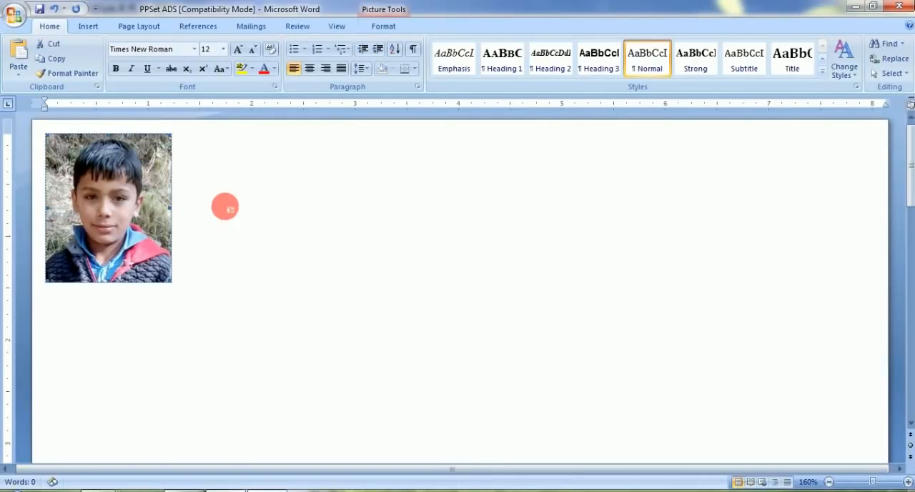
pyautogui.click(383, 26)
pyautogui.click(536, 66)
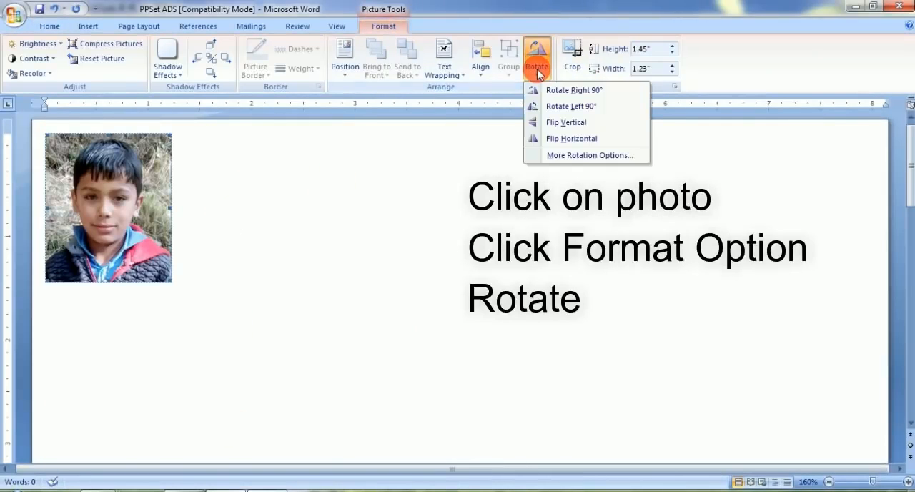
pyautogui.click(559, 91)
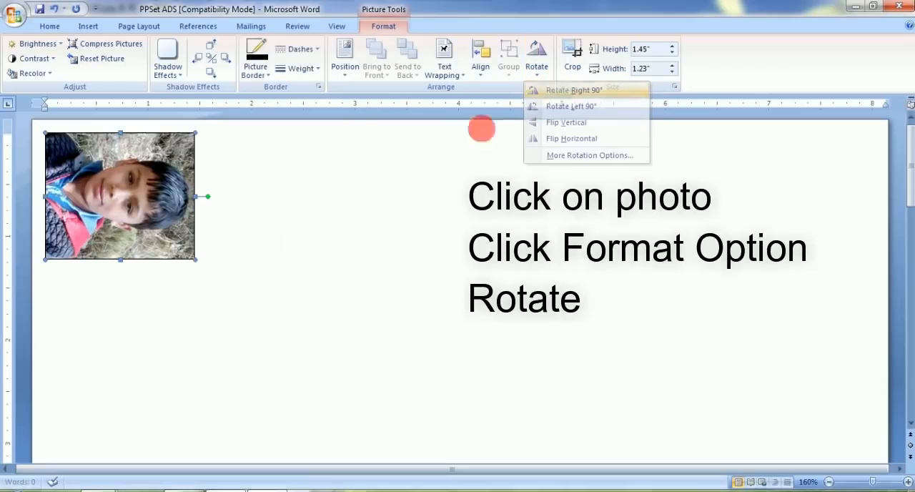
# Step: Add two more copies of the rotated boy's portrait and place each on its own line, forming a column of three
pyautogui.hotkey('ctrl', 'c')
pyautogui.click(260, 247)
pyautogui.hotkey('ctrl', 'v')
pyautogui.hotkey('ctrl', 'v')
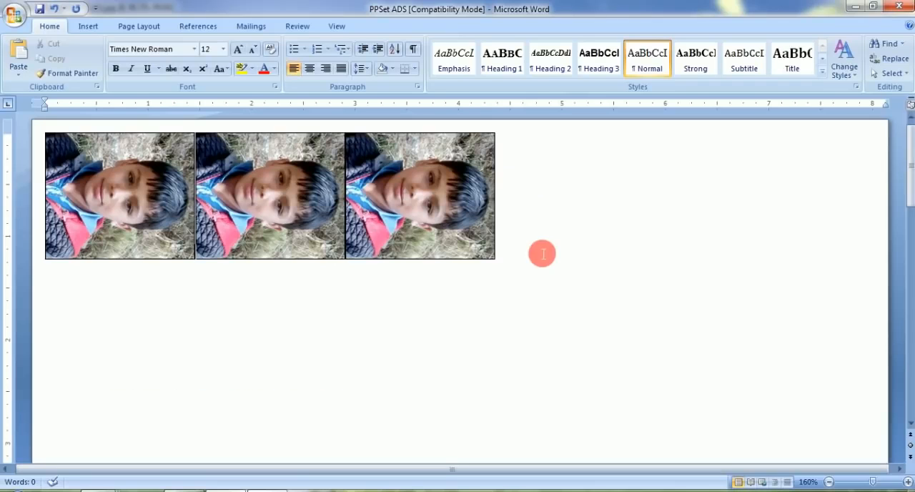
pyautogui.press('Return')
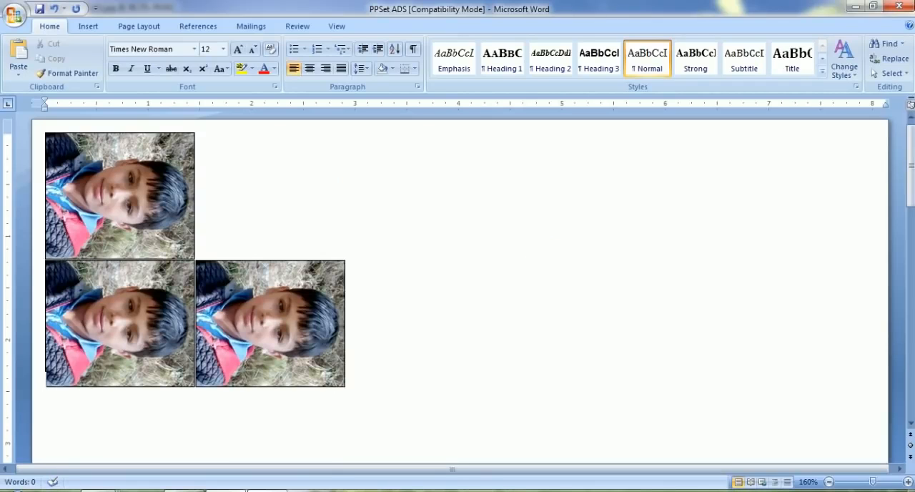
pyautogui.press('Right')
pyautogui.press('Return')
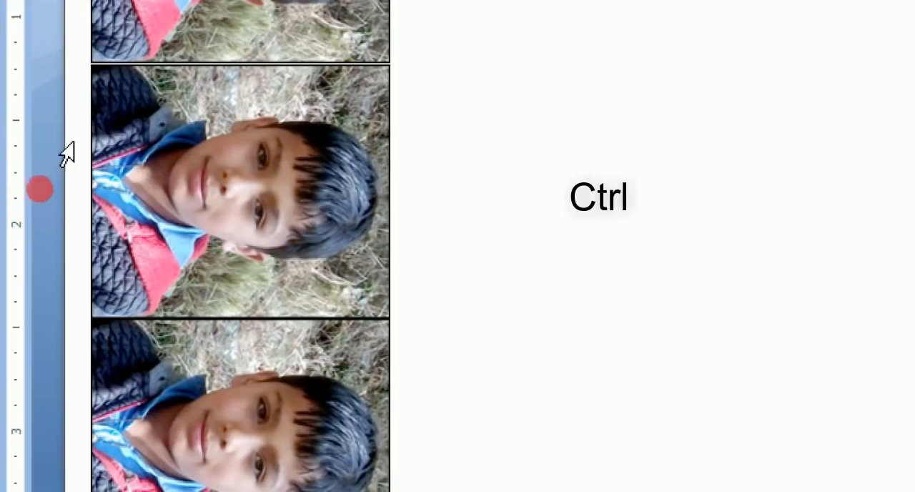
# Step: Apply 1.5 line spacing to the whole document to separate the three stacked portraits
pyautogui.hotkey('ctrl', 'a')
pyautogui.hotkey('ctrl', '5')
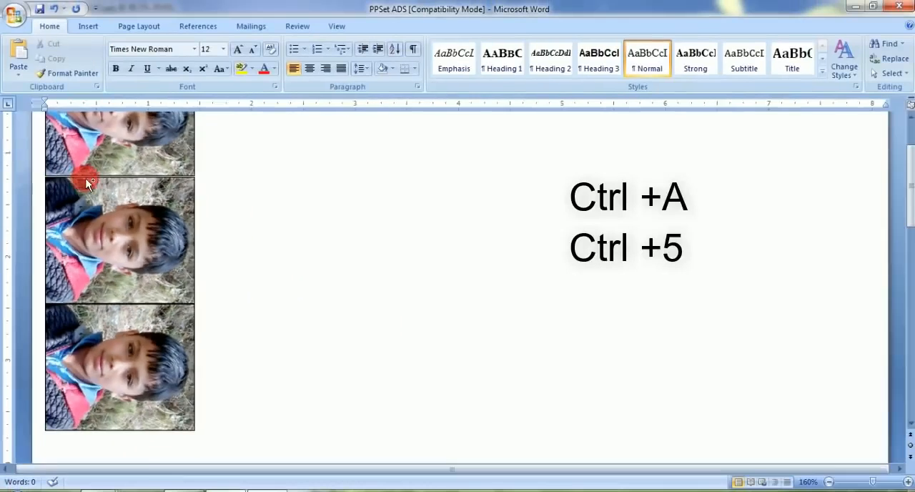
pyautogui.scroll(-3, 139, 241)
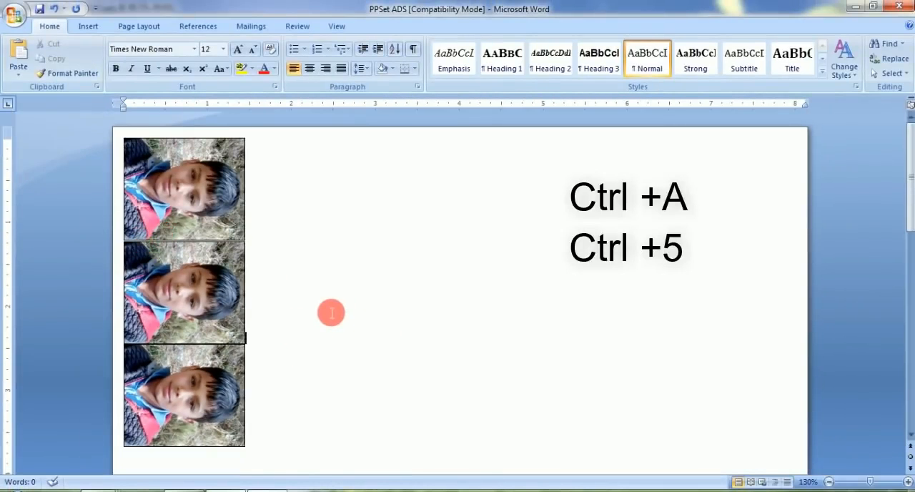
pyautogui.hotkey('ctrl', 'a')
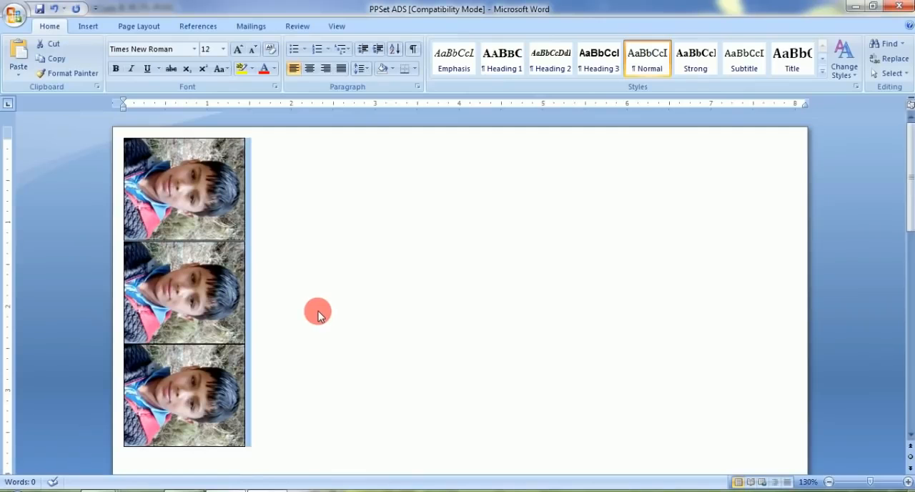
pyautogui.hotkey('ctrl', '5')
pyautogui.click(295, 331)
pyautogui.scroll(-1, 288, 311)
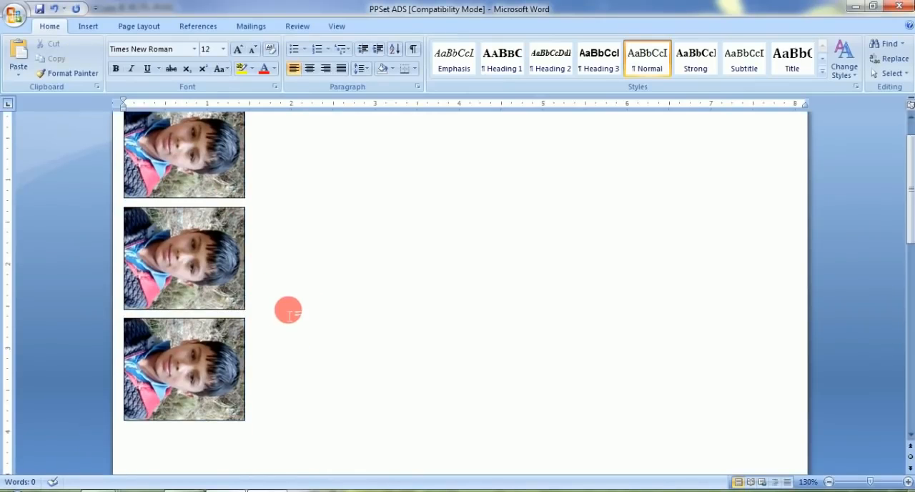
pyautogui.scroll(1, 283, 266)
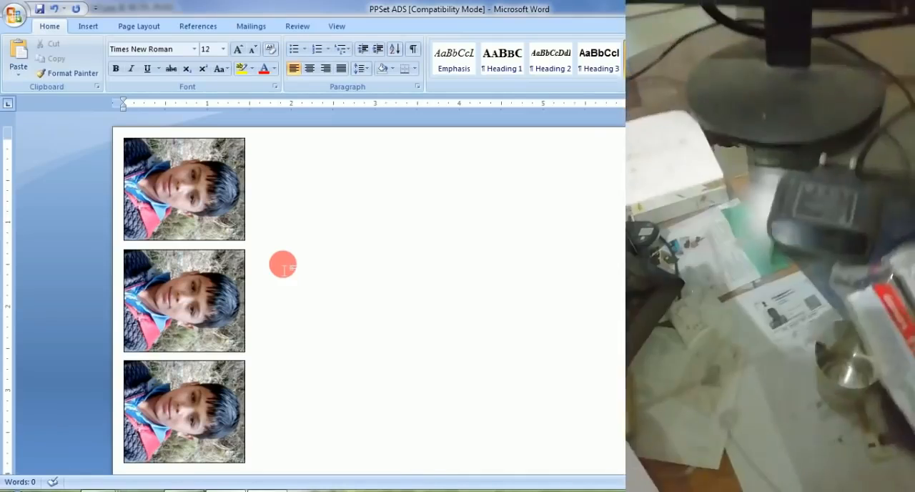
# Step: Print all pages of the document on the EPSON L805 Series printer, accepting margins outside the printable area
pyautogui.click(283, 264)
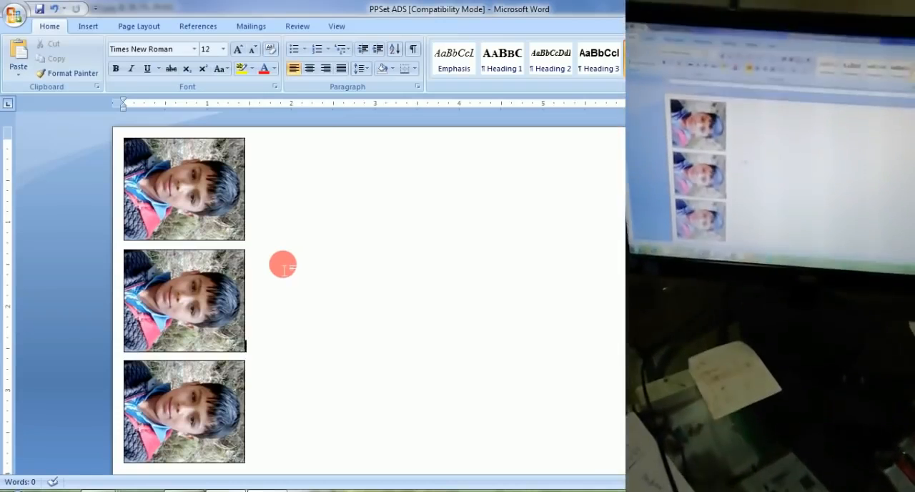
pyautogui.hotkey('ctrl', 'p')
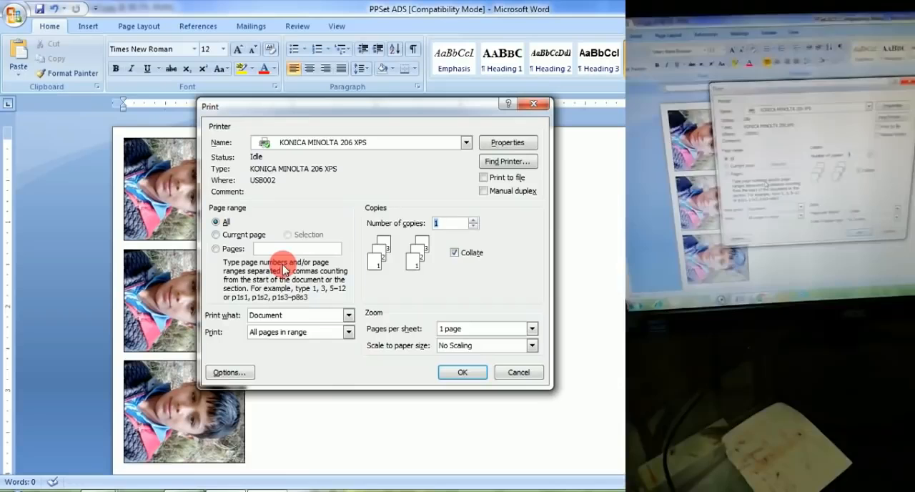
pyautogui.click(335, 142)
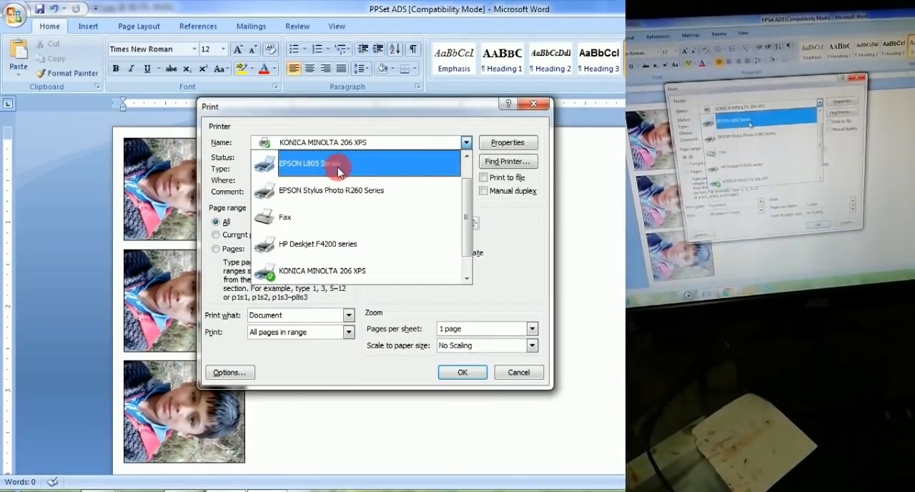
pyautogui.click(312, 191)
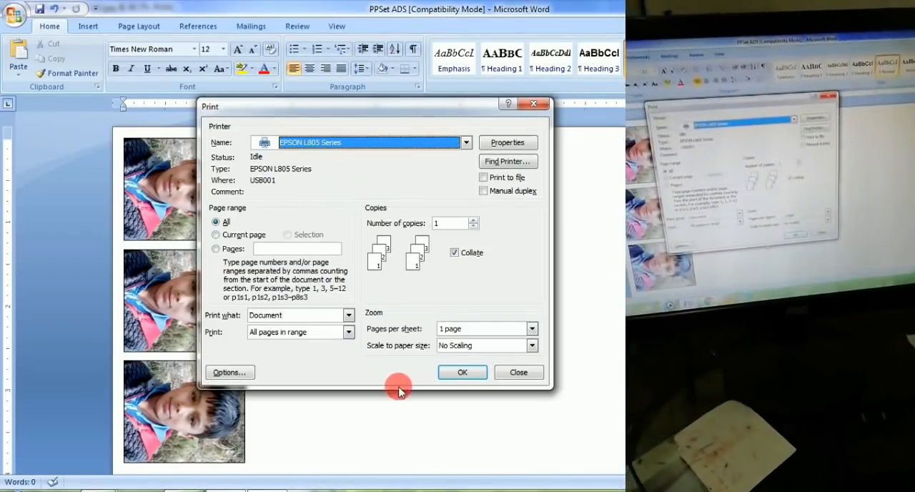
pyautogui.click(458, 374)
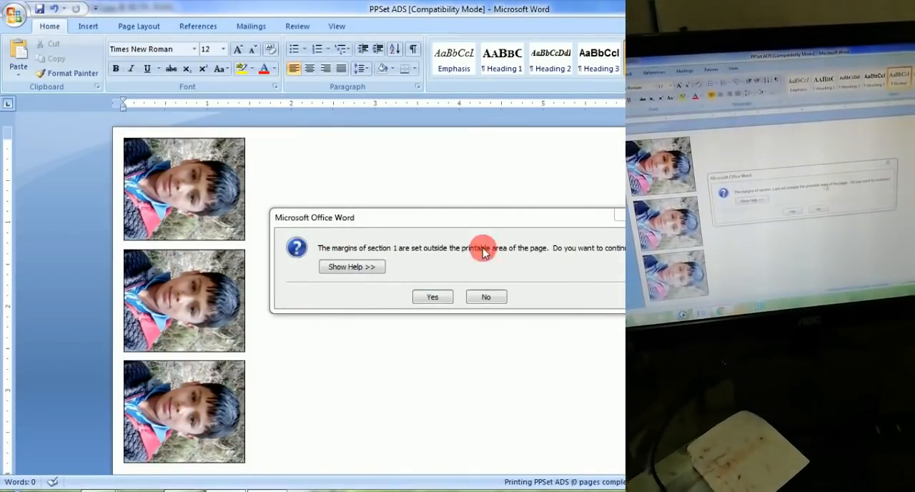
pyautogui.click(437, 298)
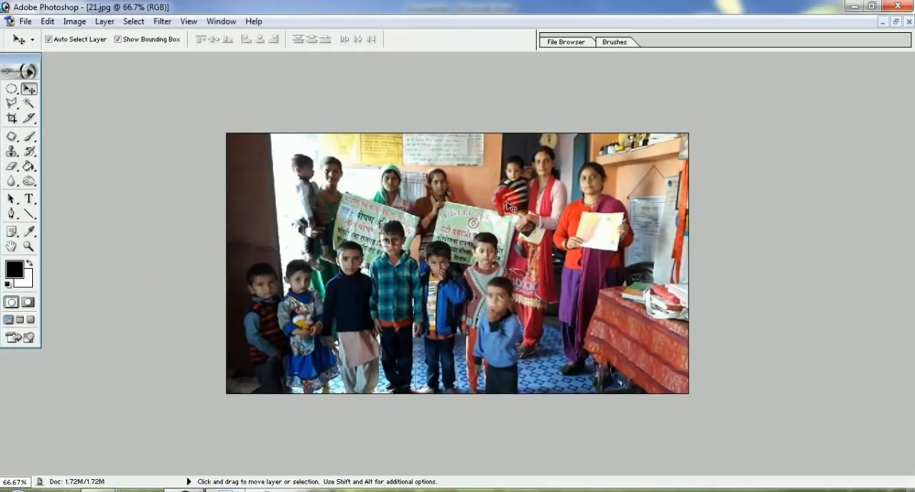
# Step: Rotate the canvas of the group photo 21.jpg 90° clockwise in Photoshop
pyautogui.click(498, 224)
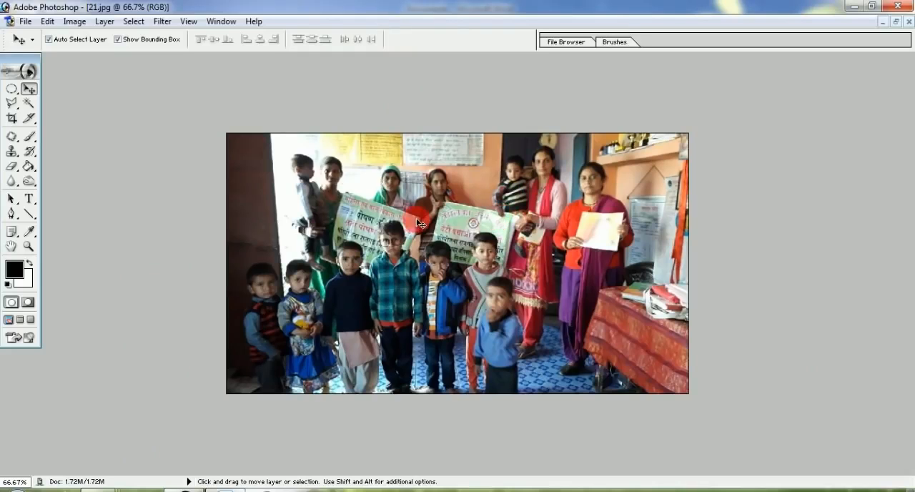
pyautogui.click(25, 21)
pyautogui.moveTo(95, 22)
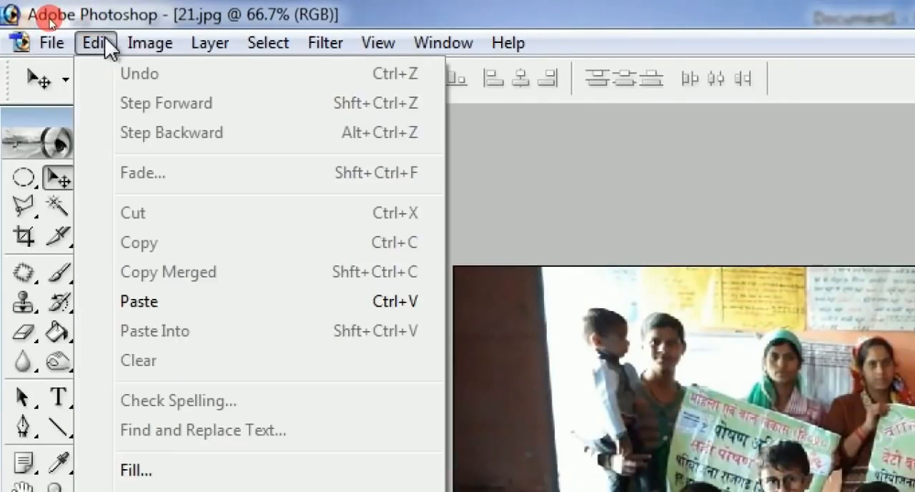
pyautogui.moveTo(136, 44)
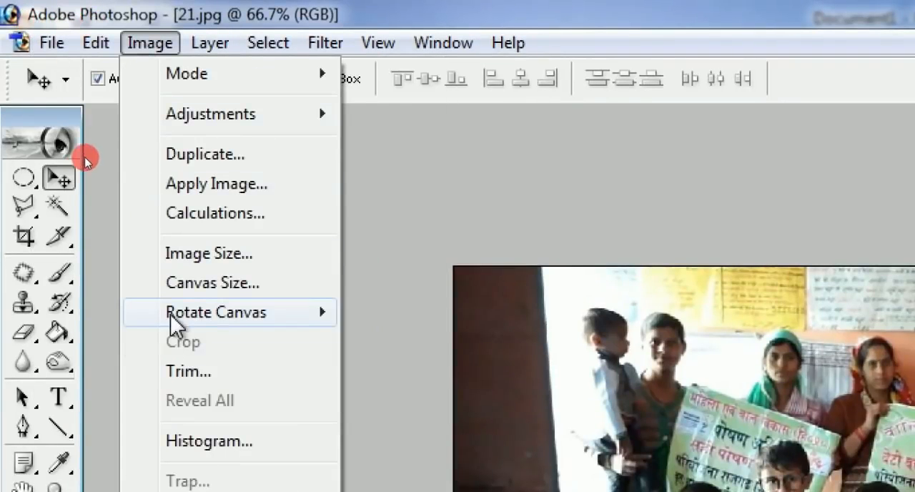
pyautogui.moveTo(202, 312)
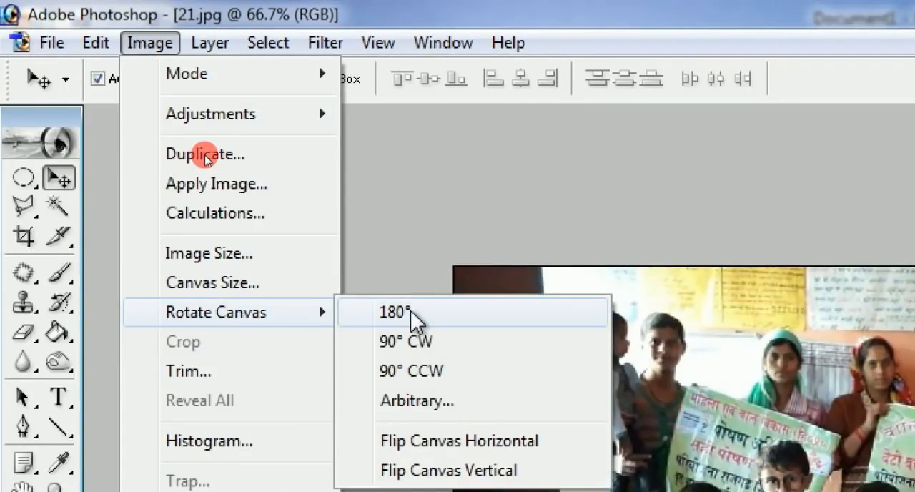
pyautogui.click(425, 347)
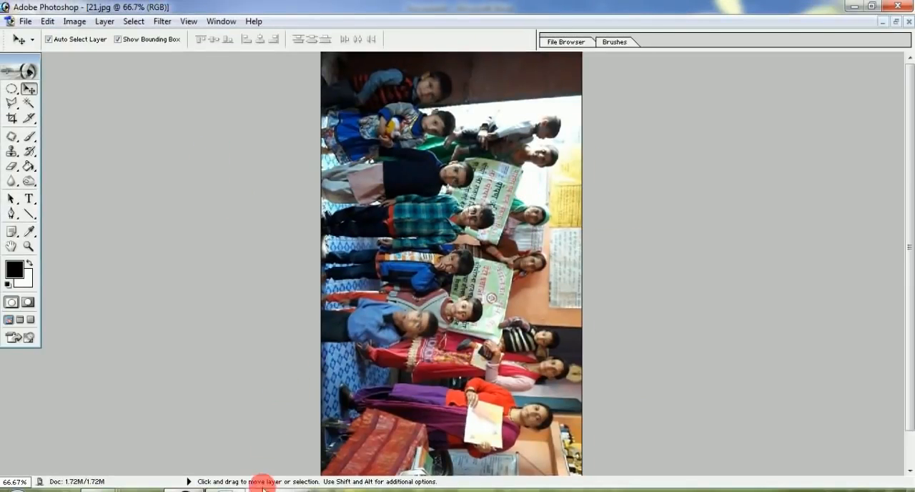
# Step: Switch to the blank Word document Document1 and widen its right indent to about the 8-inch mark
pyautogui.click(223, 489)
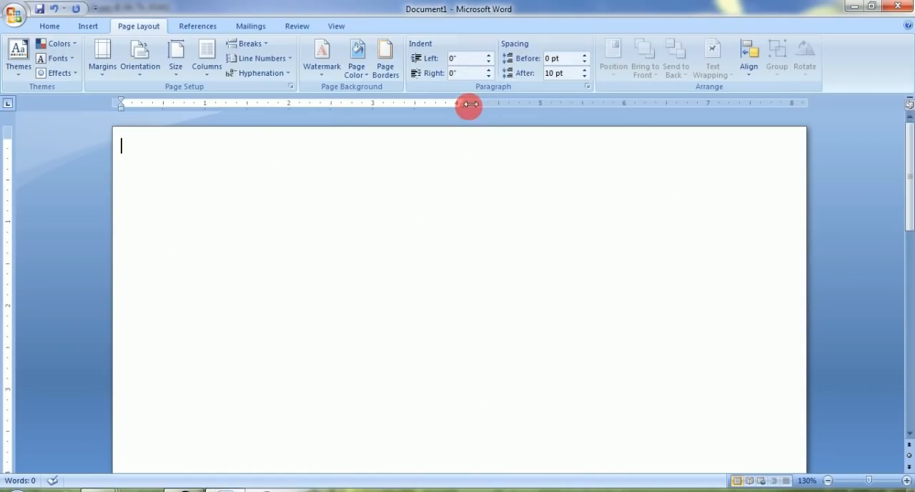
pyautogui.moveTo(506, 104); pyautogui.dragTo(794, 105)
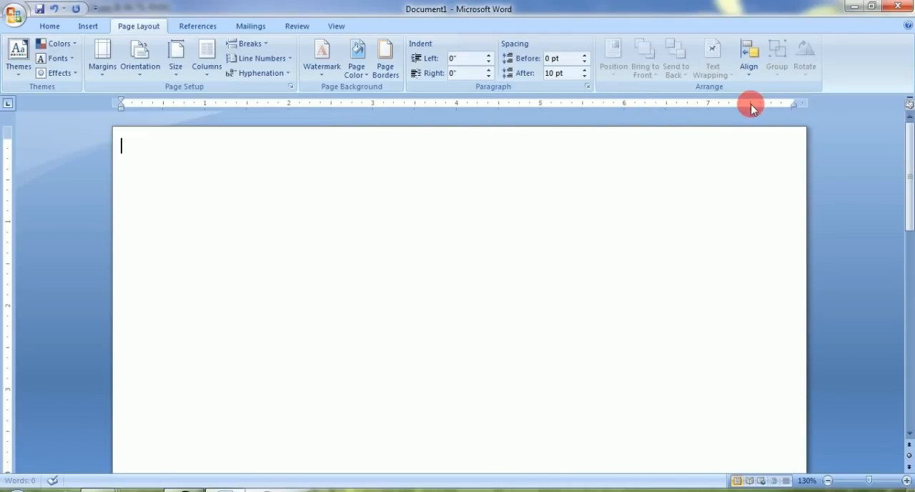
pyautogui.moveTo(800, 105); pyautogui.dragTo(804, 106)
# Step: Bring the rotated group photo from Photoshop into Document1, check how much of the page it fills, and delete it
pyautogui.click(227, 490)
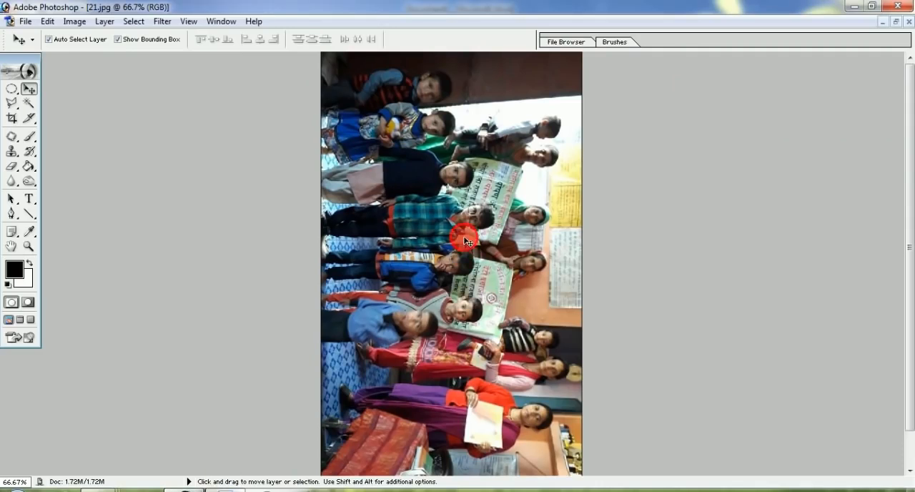
pyautogui.moveTo(298, 447); pyautogui.dragTo(236, 300)
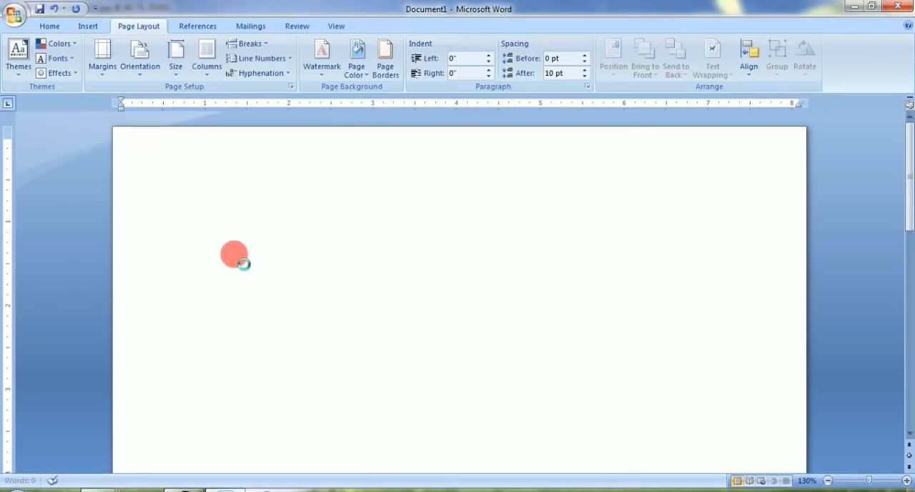
pyautogui.moveTo(243, 264); pyautogui.dragTo(447, 176)
pyautogui.scroll(-10, 618, 155)
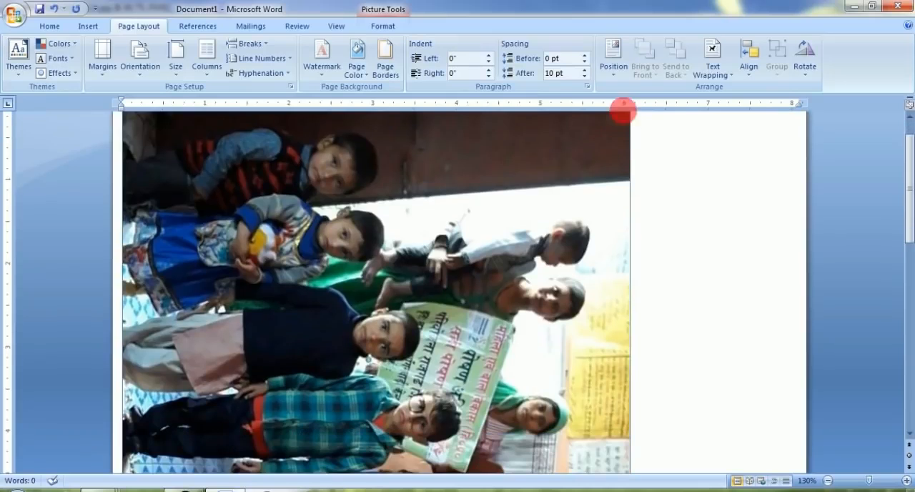
pyautogui.scroll(-3, 641, 159)
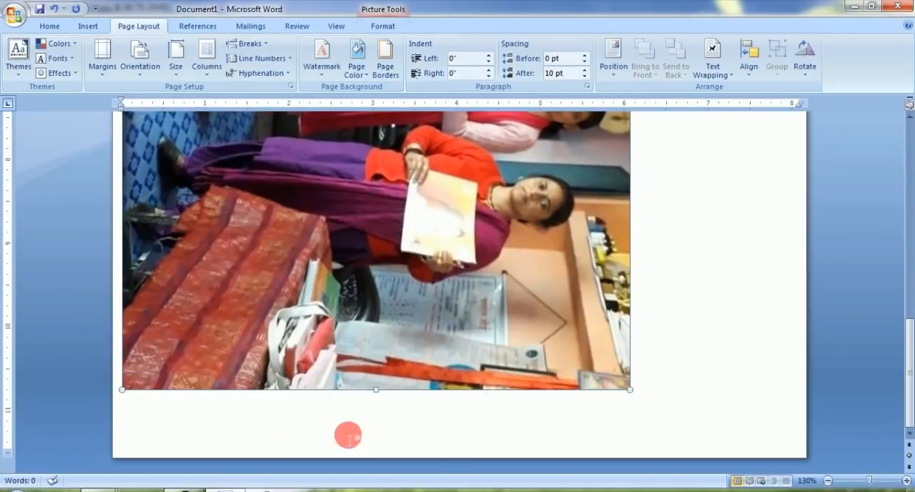
pyautogui.scroll(8, 540, 209)
pyautogui.scroll(3, 625, 132)
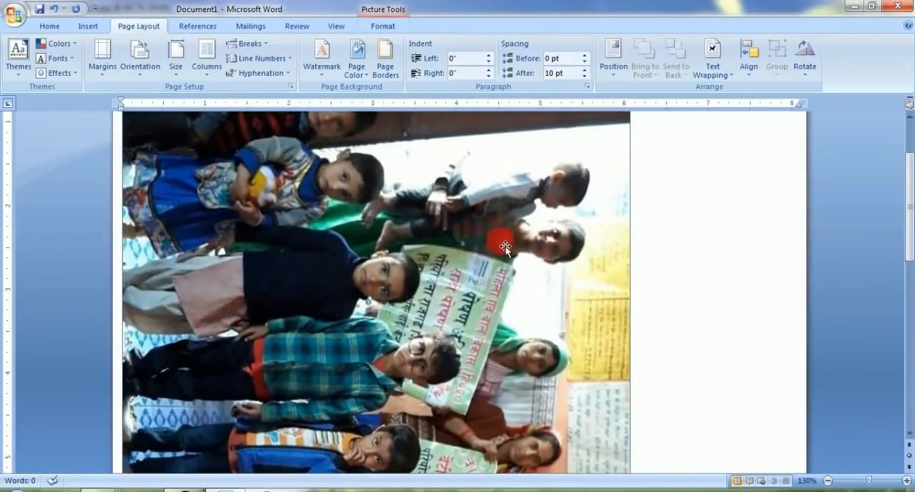
pyautogui.press('Delete')
# Step: Insert the rotated group photo into Document1 with the right indent at about 4 inches, and scale it to 3.96 inches wide
pyautogui.moveTo(803, 103)
pyautogui.mouseDown()
pyautogui.moveTo(539, 108)
pyautogui.moveTo(465, 112)
pyautogui.moveTo(466, 120)
pyautogui.moveTo(461, 105)
pyautogui.mouseUp()
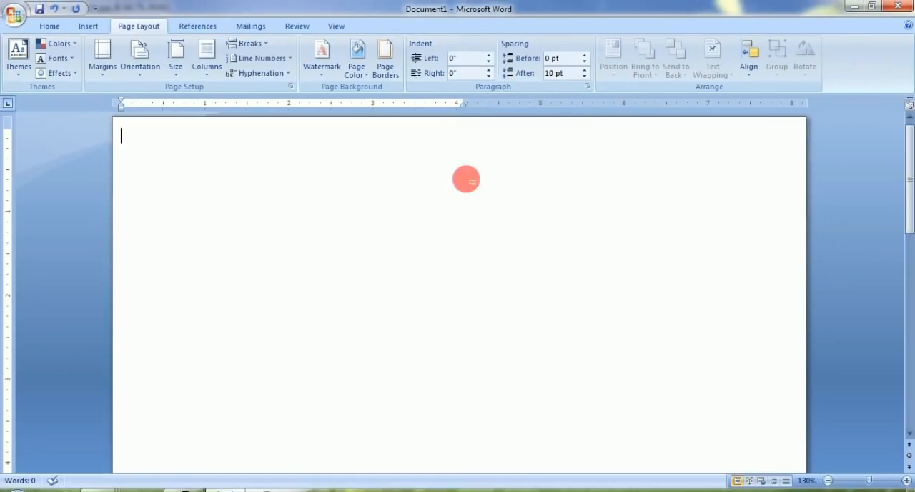
pyautogui.click(186, 490)
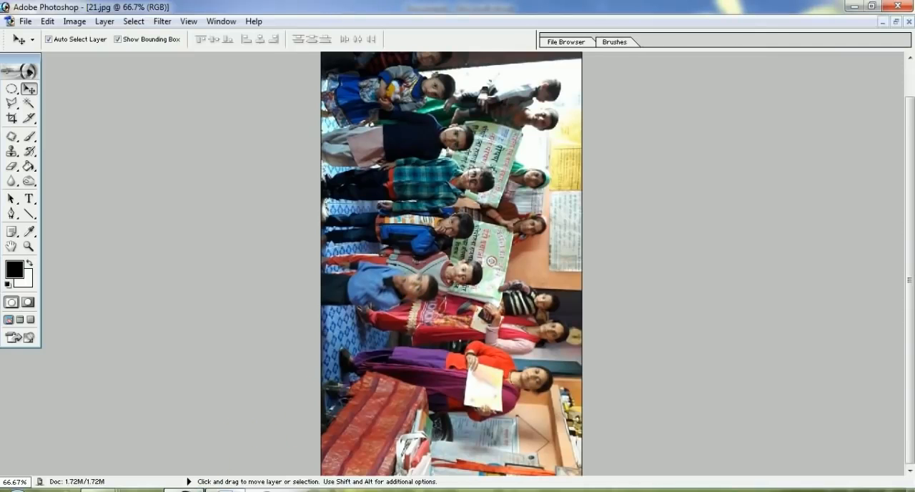
pyautogui.moveTo(226, 490); pyautogui.dragTo(238, 310)
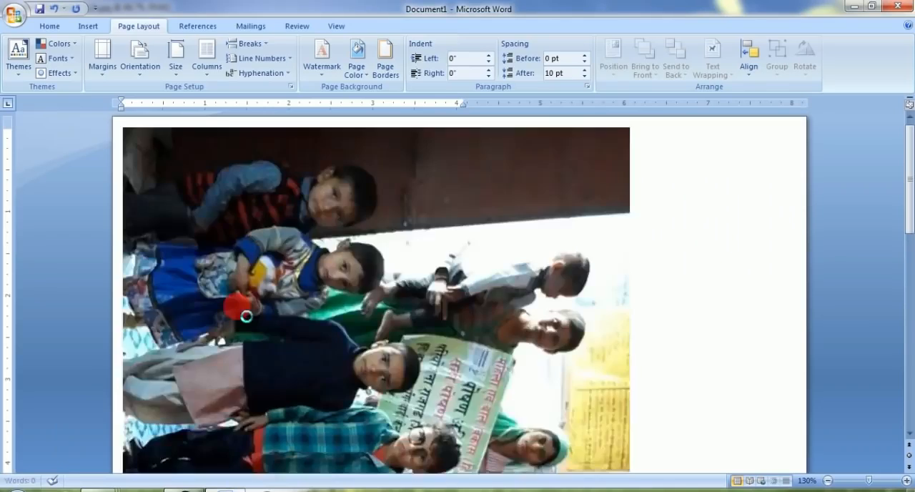
pyautogui.scroll(-5, 449, 296)
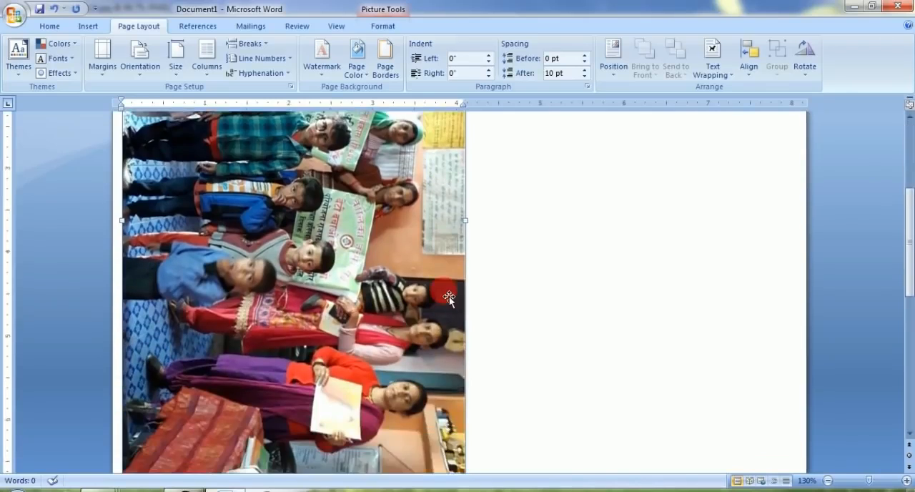
pyautogui.scroll(-3, 449, 296)
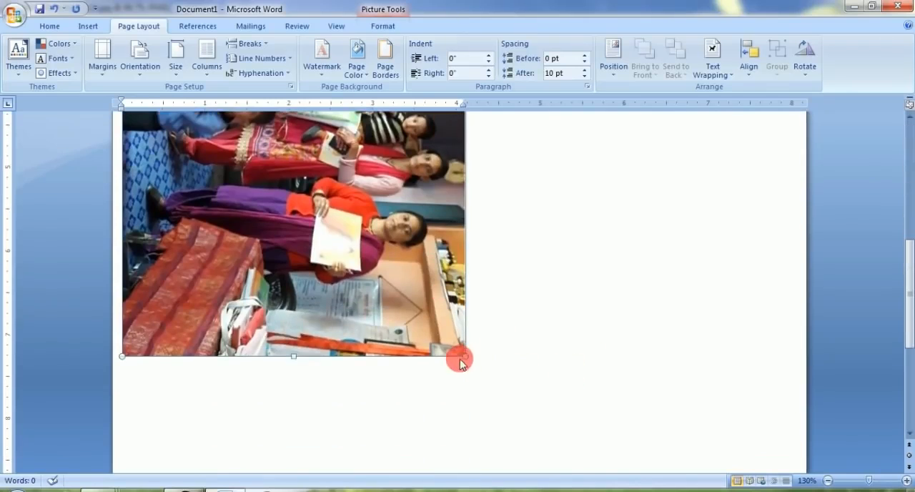
pyautogui.moveTo(466, 357); pyautogui.dragTo(455, 337)
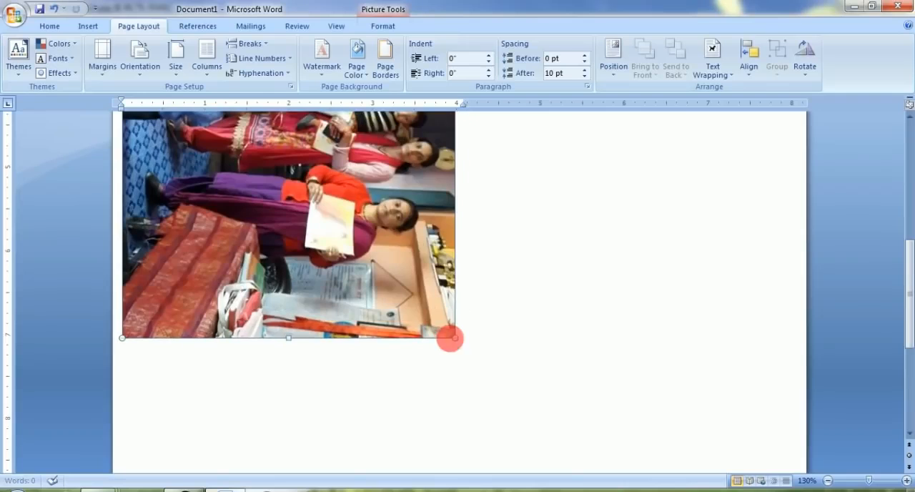
# Step: Crop the group photo's bottom and top edges to a height of 6.07 inches
pyautogui.click(382, 25)
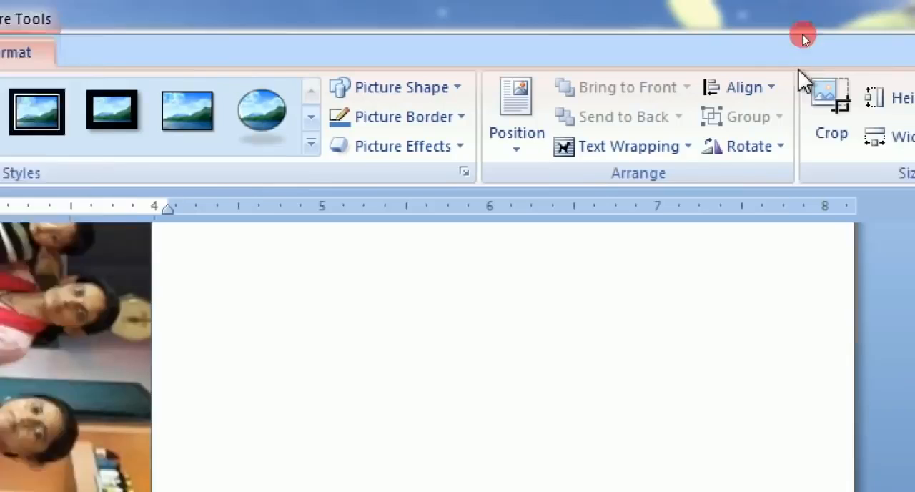
pyautogui.click(724, 118)
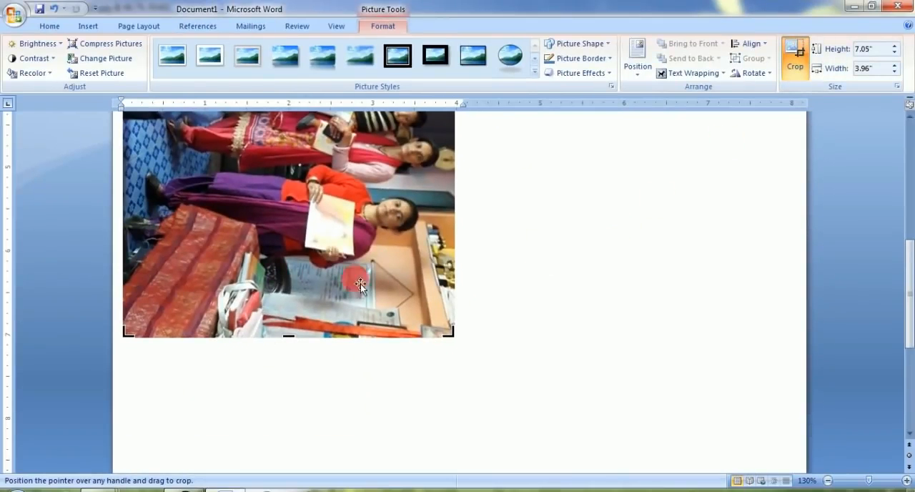
pyautogui.moveTo(288, 335); pyautogui.dragTo(301, 299)
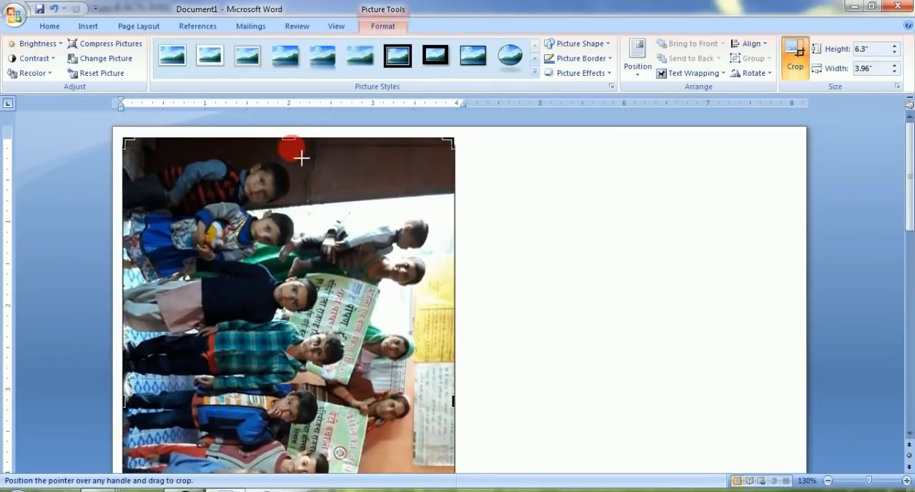
pyautogui.moveTo(293, 156); pyautogui.dragTo(293, 156)
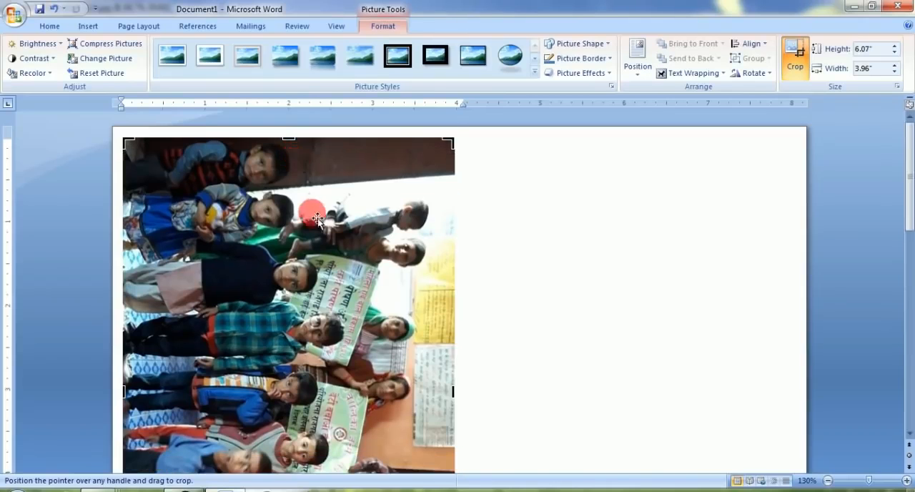
pyautogui.scroll(-8, 322, 221)
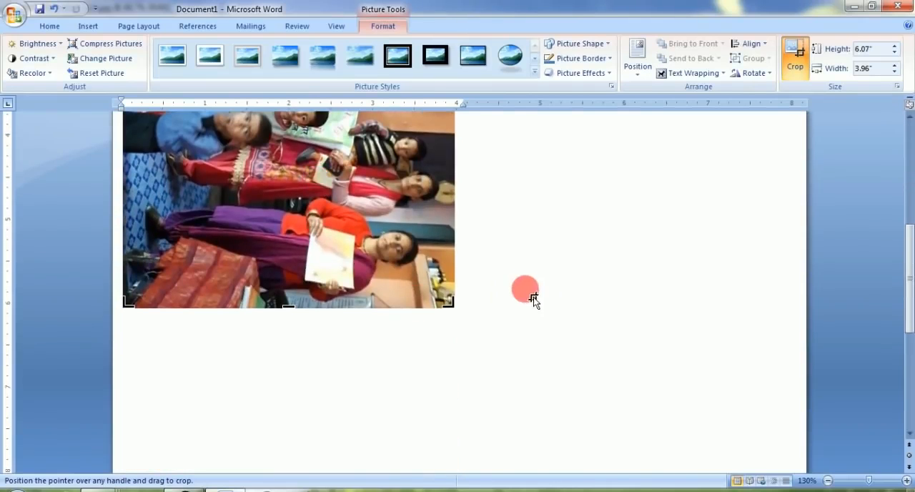
pyautogui.click(496, 298)
# Step: Examine the cropped group photo's width and height against the rulers and its fit on the page
pyautogui.scroll(1, 166, 297)
pyautogui.scroll(3, 166, 297)
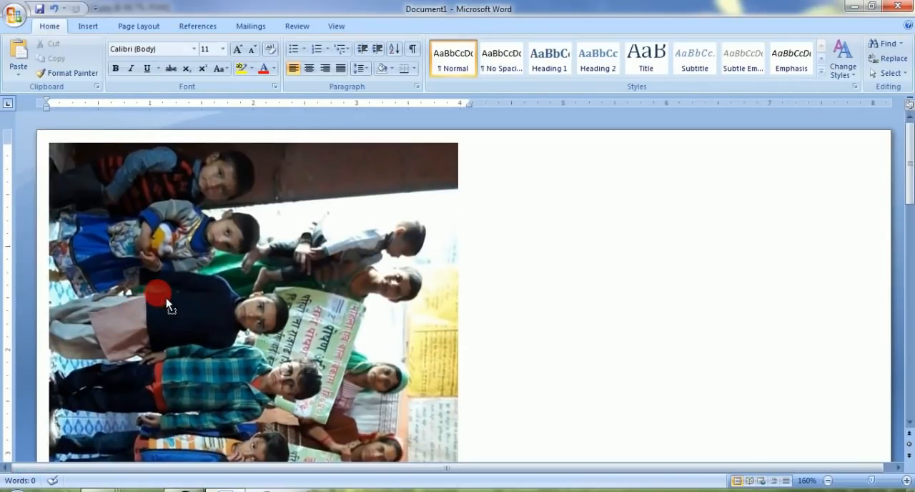
pyautogui.scroll(2, 166, 297)
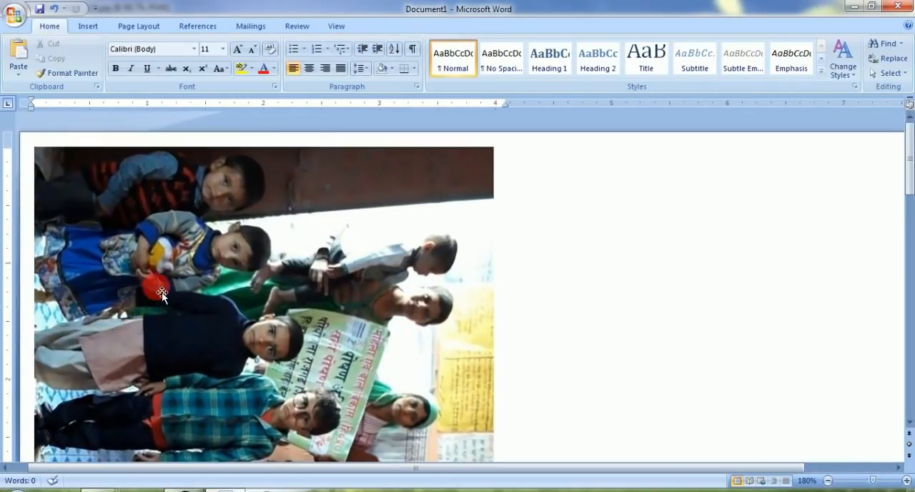
pyautogui.scroll(-2, 161, 291)
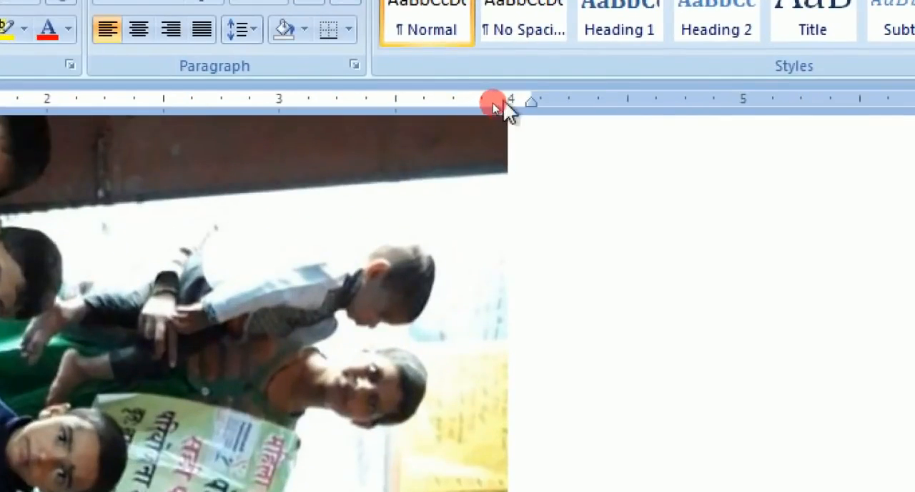
pyautogui.click(484, 160)
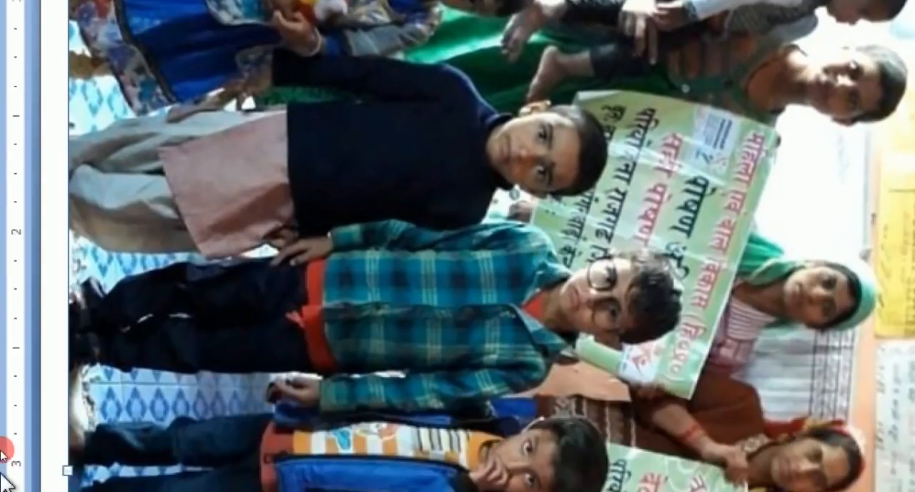
pyautogui.scroll(-5, 36, 296)
pyautogui.scroll(-6, 36, 296)
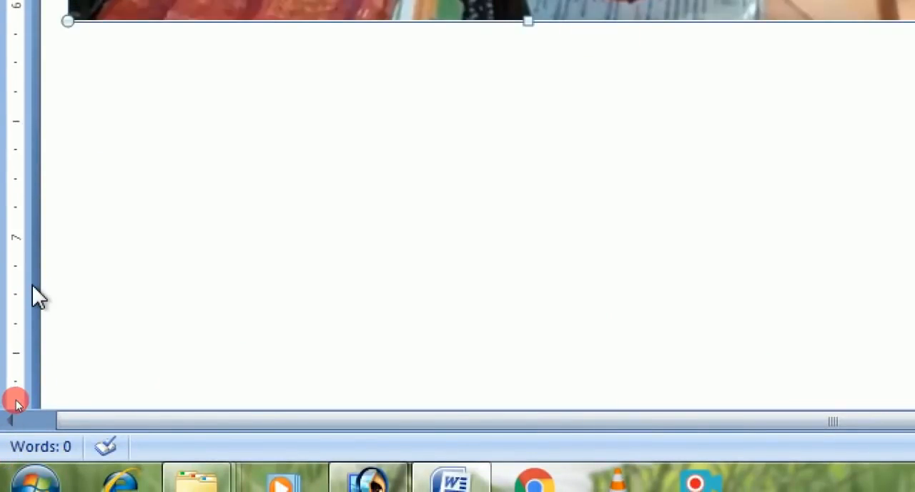
pyautogui.scroll(3, 36, 296)
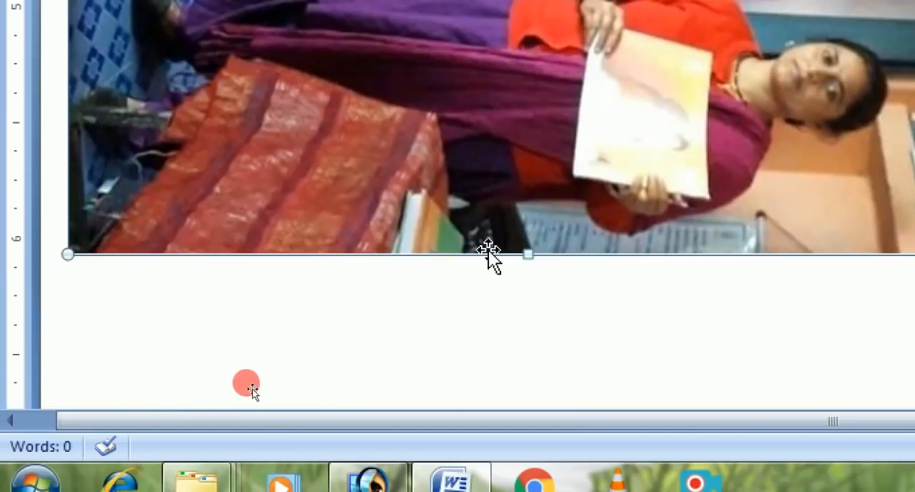
pyautogui.moveTo(527, 255); pyautogui.dragTo(522, 234)
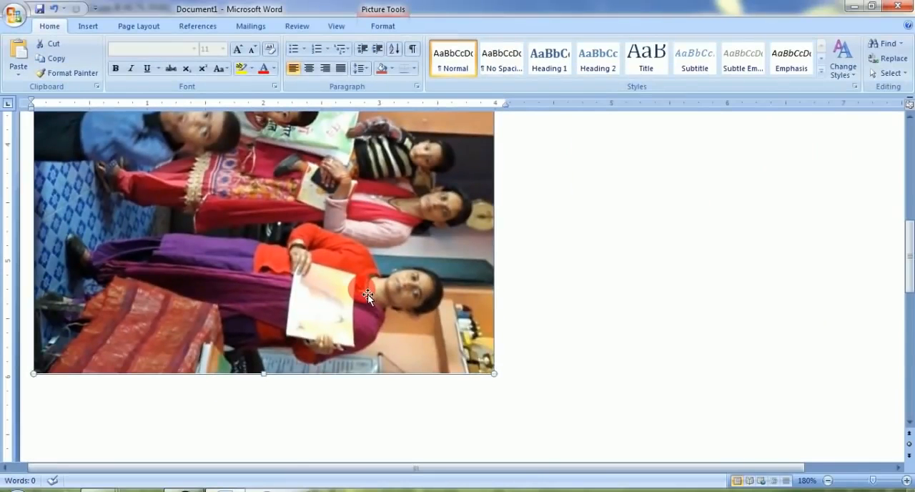
pyautogui.keyDown('ctrl'); pyautogui.scroll(-10, 367, 296); pyautogui.keyUp('ctrl')
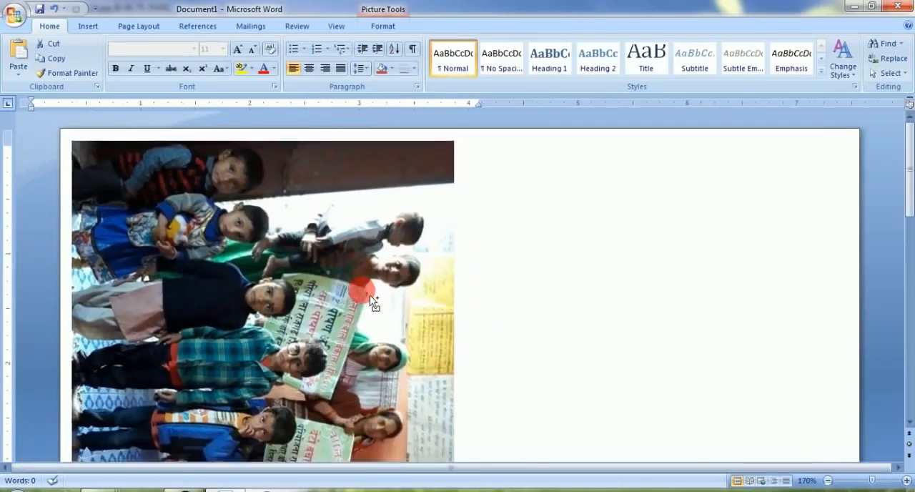
pyautogui.keyDown('ctrl'); pyautogui.scroll(-2, 357, 289); pyautogui.keyUp('ctrl')
pyautogui.click(363, 284)
pyautogui.scroll(-3, 363, 285)
pyautogui.scroll(3, 363, 286)
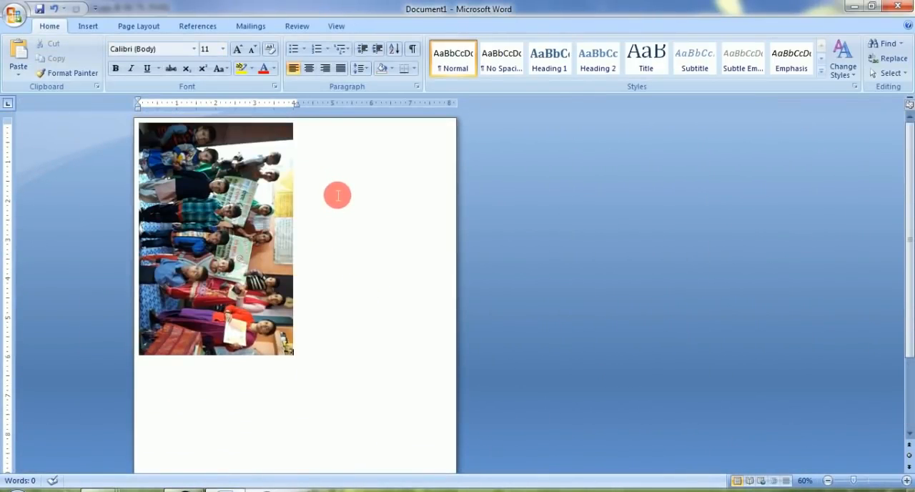
# Step: Delete the group photo from Document1 and switch back to 21.jpg in Photoshop
pyautogui.click(183, 193)
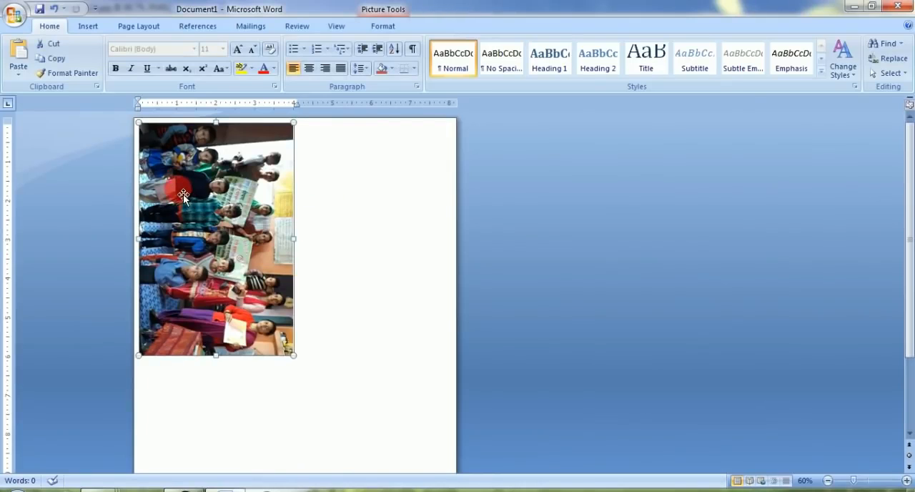
pyautogui.press('Delete')
pyautogui.click(185, 489)
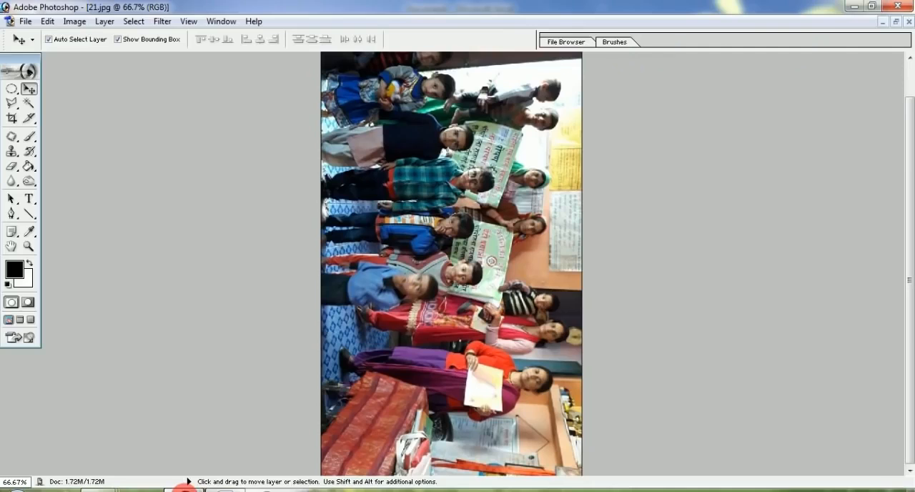